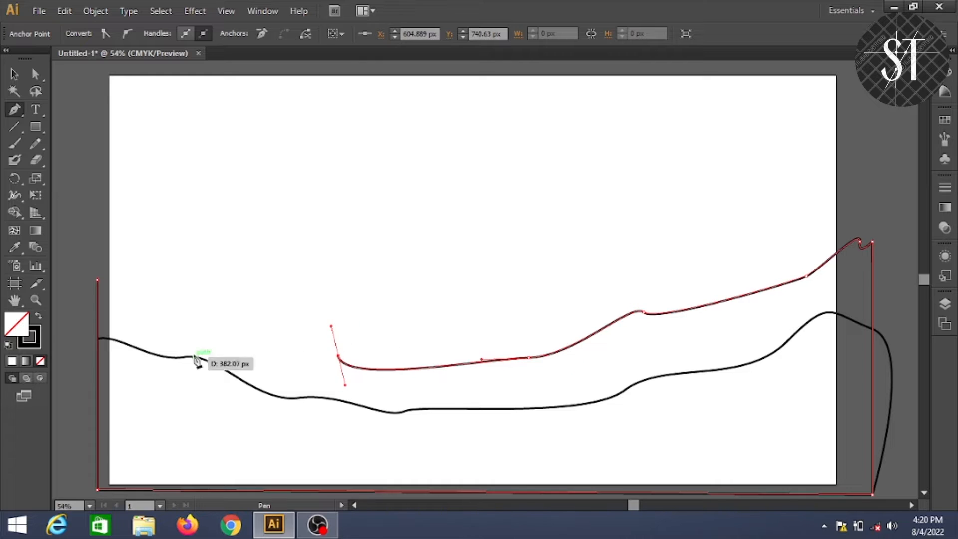
# Finish the second hill's wavy ridge down to the artboard's left edge and close its outline.
pyautogui.moveTo(128, 273); pyautogui.dragTo(103, 243)
pyautogui.click(98, 280)
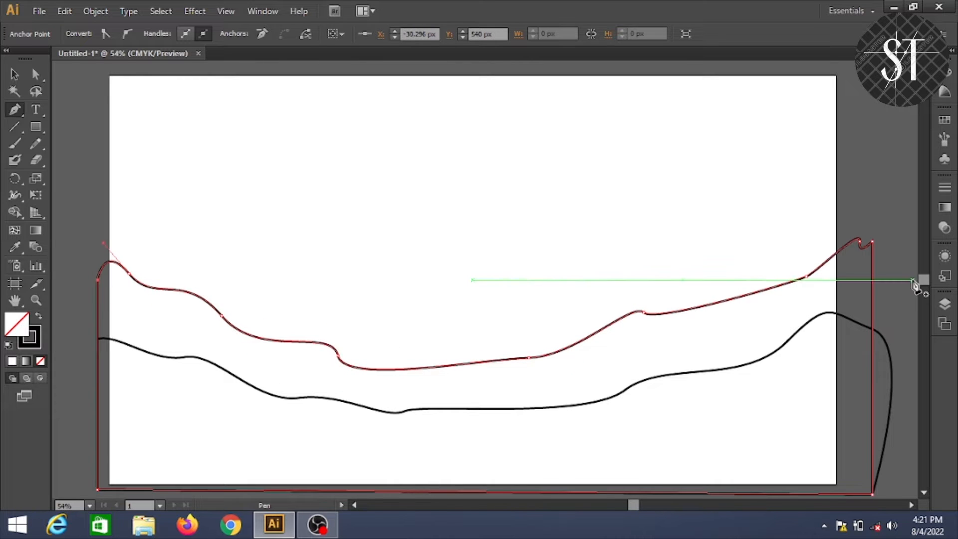
# Lock Layer 3 and make Layer 4 the active layer.
pyautogui.click(944, 304)
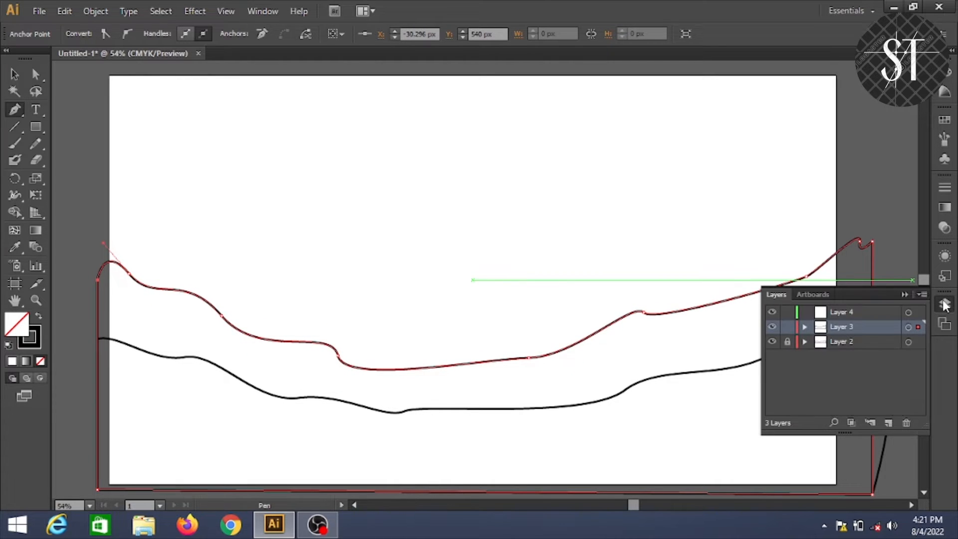
pyautogui.click(787, 326)
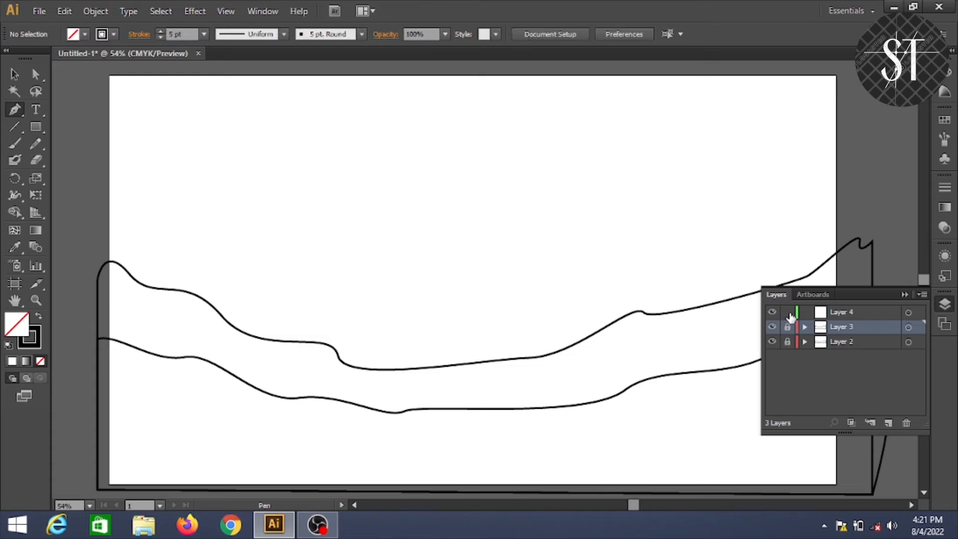
pyautogui.click(834, 311)
pyautogui.click(945, 304)
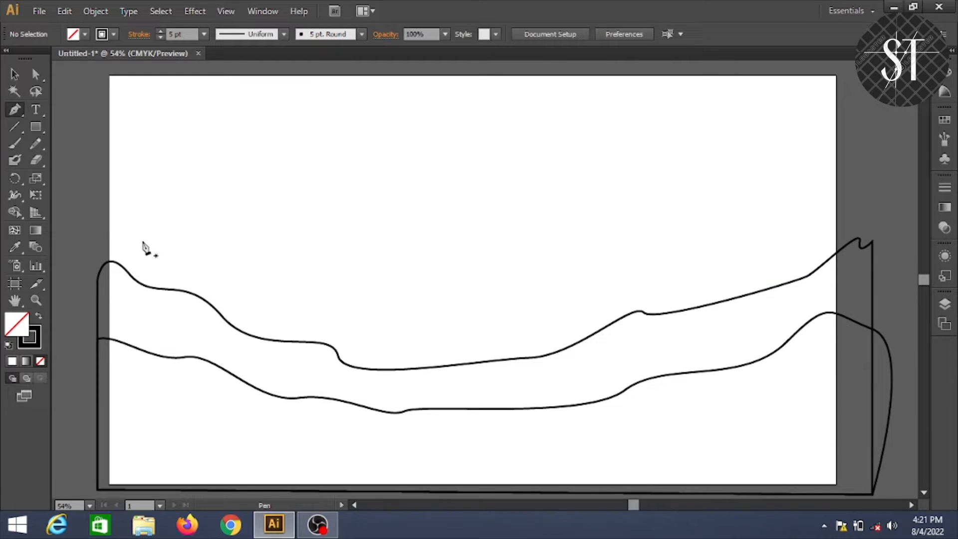
# Start a third hill outline with straight left, bottom and right edges, rising above the second hill.
pyautogui.click(103, 231)
pyautogui.click(98, 489)
pyautogui.click(872, 497)
pyautogui.click(872, 231)
# Draw the third hill's gently wavy ridge from the right edge back to the left edge and close the outline.
pyautogui.moveTo(855, 230); pyautogui.dragTo(834, 224)
pyautogui.moveTo(663, 262); pyautogui.dragTo(724, 126)
pyautogui.hotkey('ctrl', 'z')
pyautogui.moveTo(924, 279)
pyautogui.mouseDown()
pyautogui.moveTo(925, 291)
pyautogui.moveTo(925, 282)
pyautogui.mouseUp()
pyautogui.hotkey('ctrl', 'z')
pyautogui.moveTo(626, 280); pyautogui.dragTo(615, 260)
pyautogui.click(572, 234)
pyautogui.hotkey('ctrl', 'z')
pyautogui.moveTo(454, 273); pyautogui.dragTo(435, 268)
pyautogui.moveTo(329, 267); pyautogui.dragTo(300, 260)
pyautogui.moveTo(211, 261); pyautogui.dragTo(175, 231)
pyautogui.moveTo(122, 238); pyautogui.dragTo(86, 258)
pyautogui.click(103, 231)
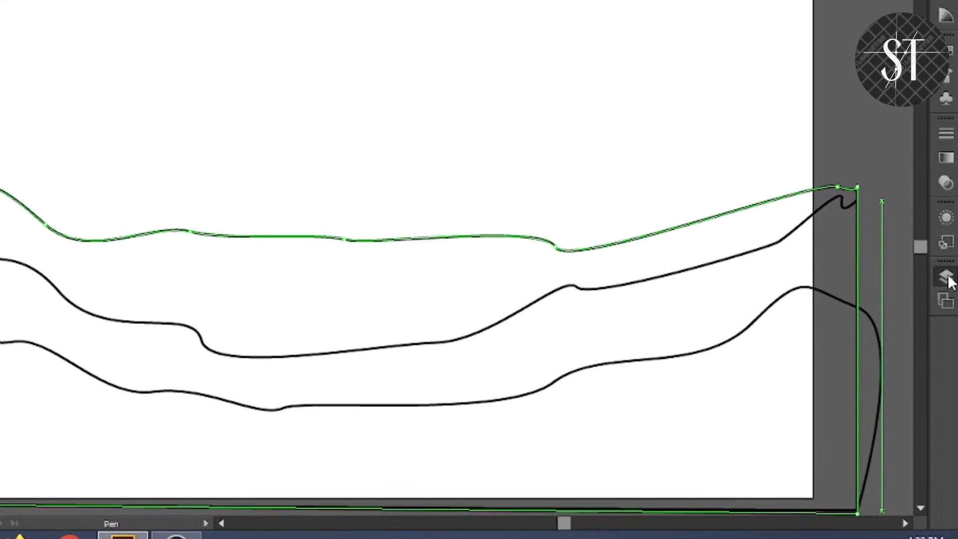
# Add a new layer above Layer 4, lock Layer 4, and keep the new layer unlocked for drawing.
pyautogui.click(944, 298)
pyautogui.click(886, 421)
pyautogui.click(694, 244)
pyautogui.click(694, 267)
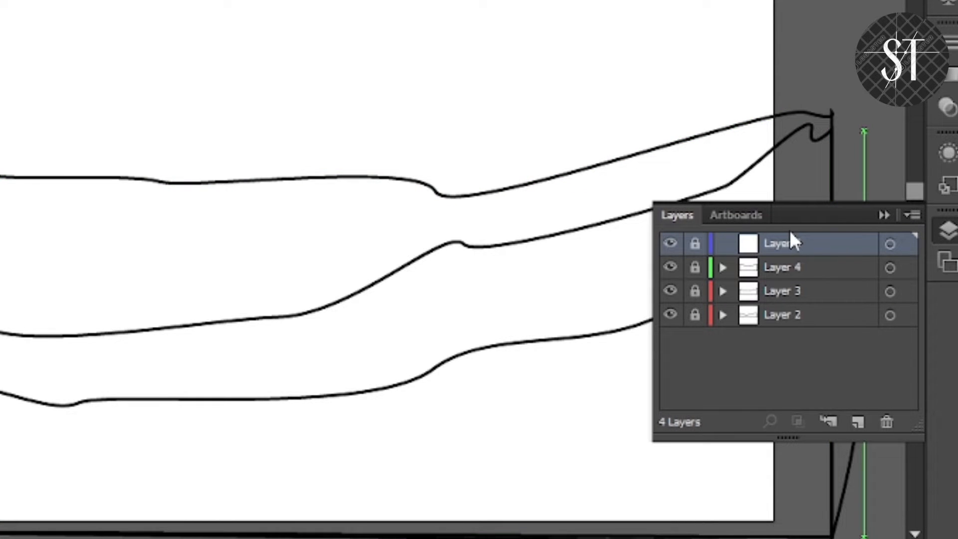
pyautogui.click(695, 244)
pyautogui.click(883, 215)
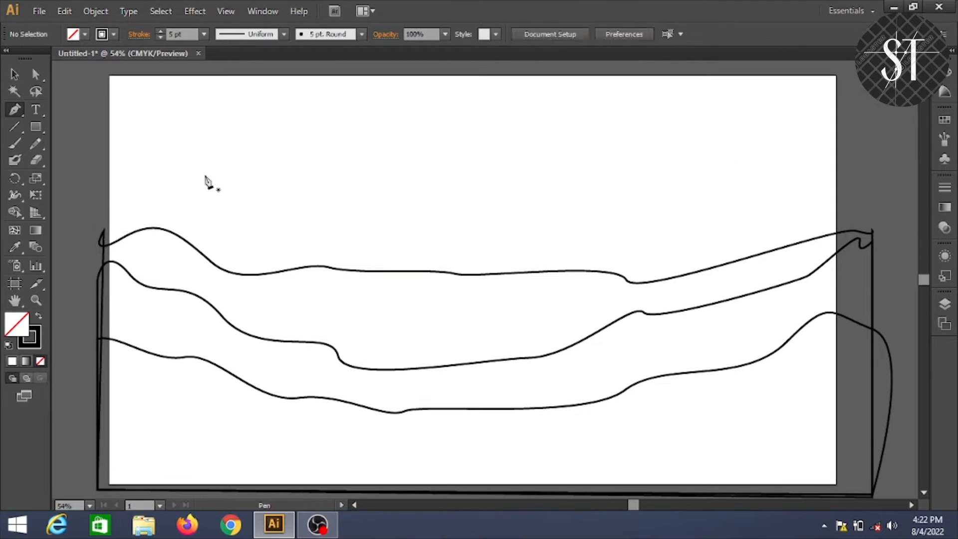
# Start a fourth outline above the third hill with straight sides and a straight base crossing the middle of the hills.
pyautogui.click(101, 187)
pyautogui.click(97, 330)
pyautogui.click(855, 343)
pyautogui.click(860, 187)
# Draw the fourth outline's ridge with two pointed peaks on its right half and close it at the left edge.
pyautogui.click(774, 216)
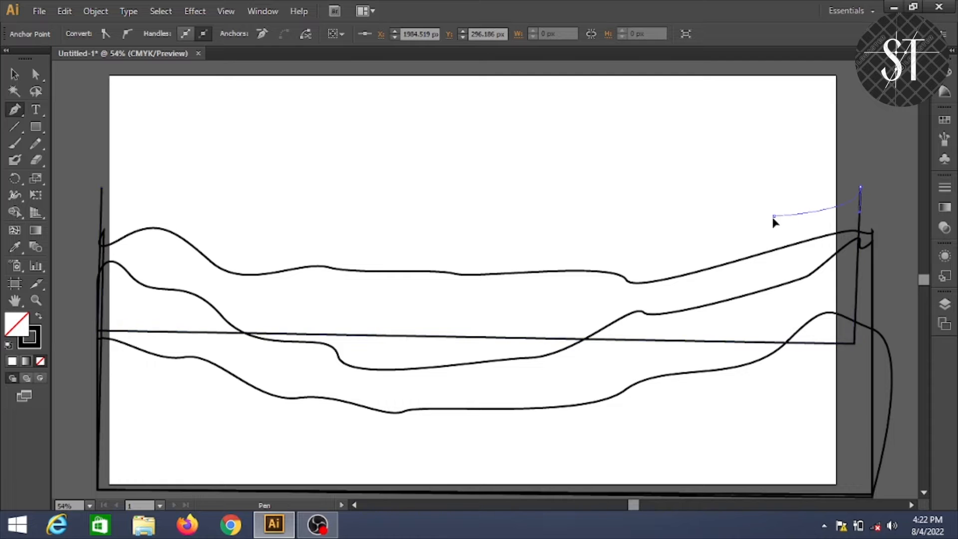
pyautogui.moveTo(753, 192); pyautogui.dragTo(739, 218)
pyautogui.click(738, 216)
pyautogui.click(674, 220)
pyautogui.click(619, 223)
pyautogui.click(566, 228)
pyautogui.click(537, 201)
pyautogui.click(503, 228)
pyautogui.click(420, 229)
pyautogui.click(278, 223)
pyautogui.click(194, 213)
pyautogui.click(101, 187)
# Select the lowest front hill and give it a gradient fill.
pyautogui.press('v')
pyautogui.moveTo(413, 153); pyautogui.dragTo(415, 494)
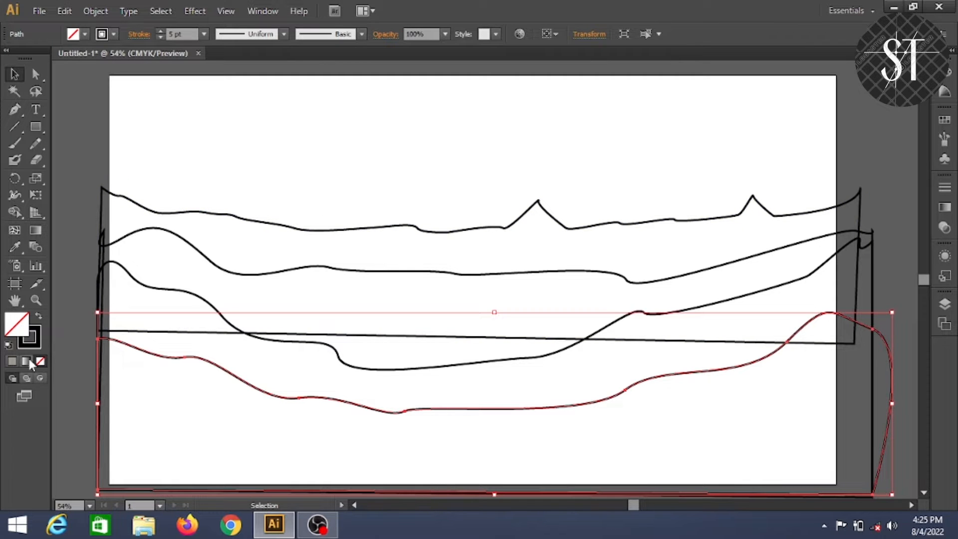
pyautogui.click(26, 361)
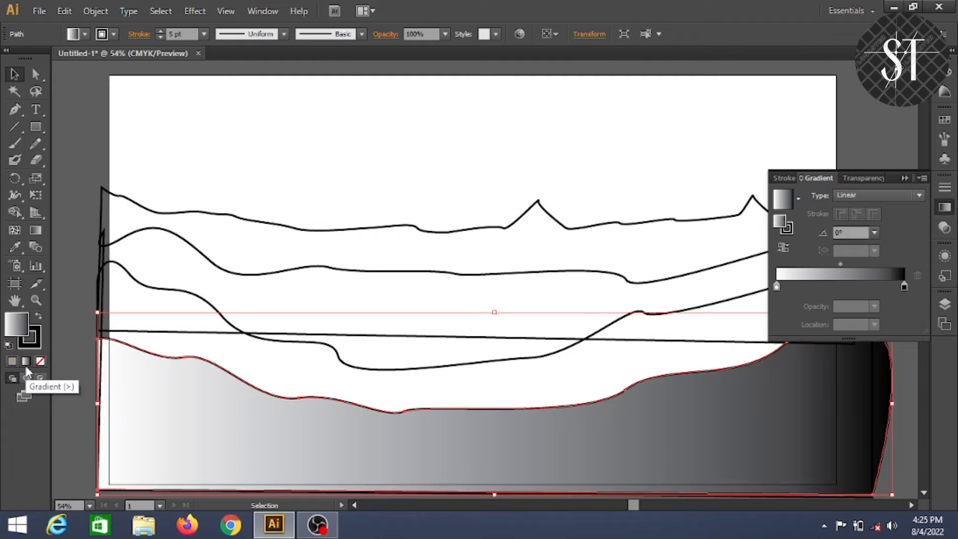
# Separate the Gradient panel from the Stroke and Transparency group into its own dock icon and open it.
pyautogui.click(785, 178)
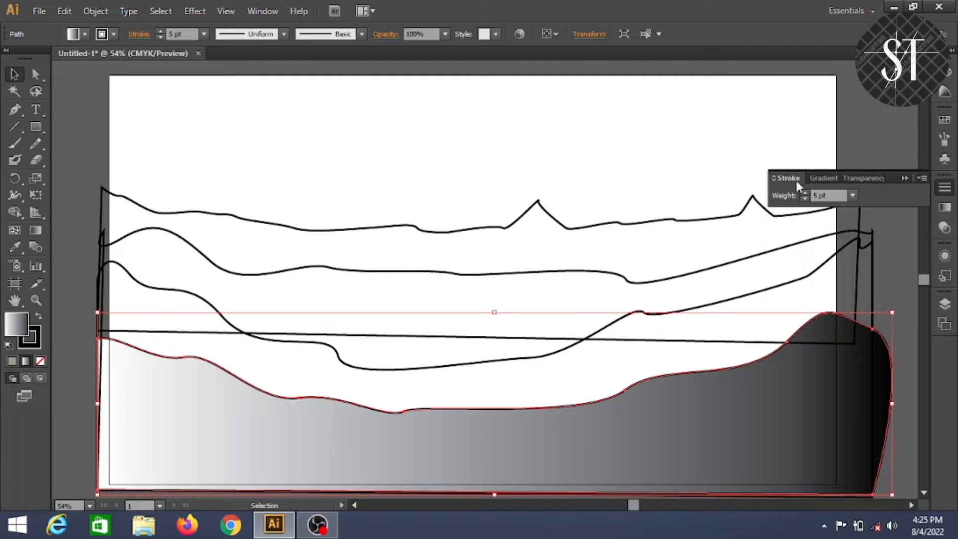
pyautogui.click(824, 178)
pyautogui.moveTo(828, 179); pyautogui.dragTo(944, 334)
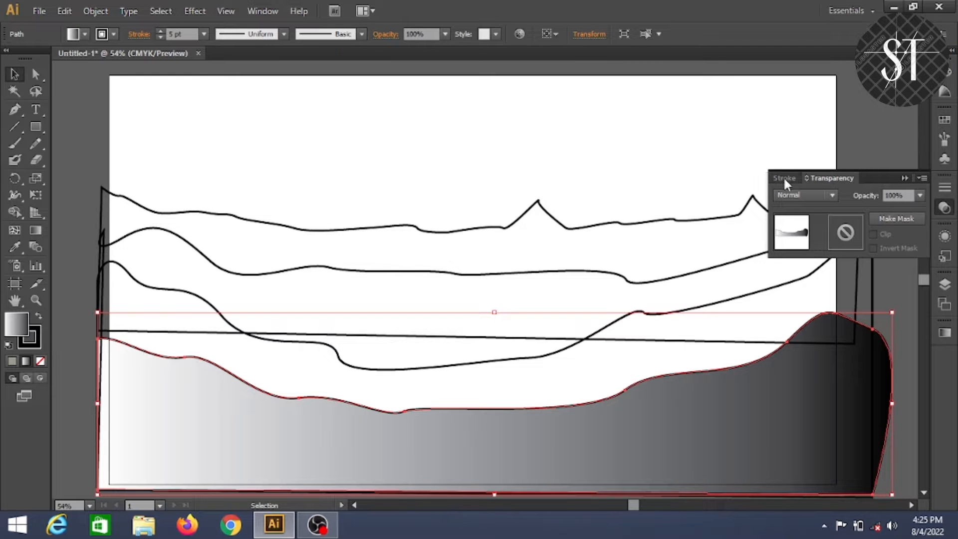
pyautogui.click(784, 179)
pyautogui.click(943, 332)
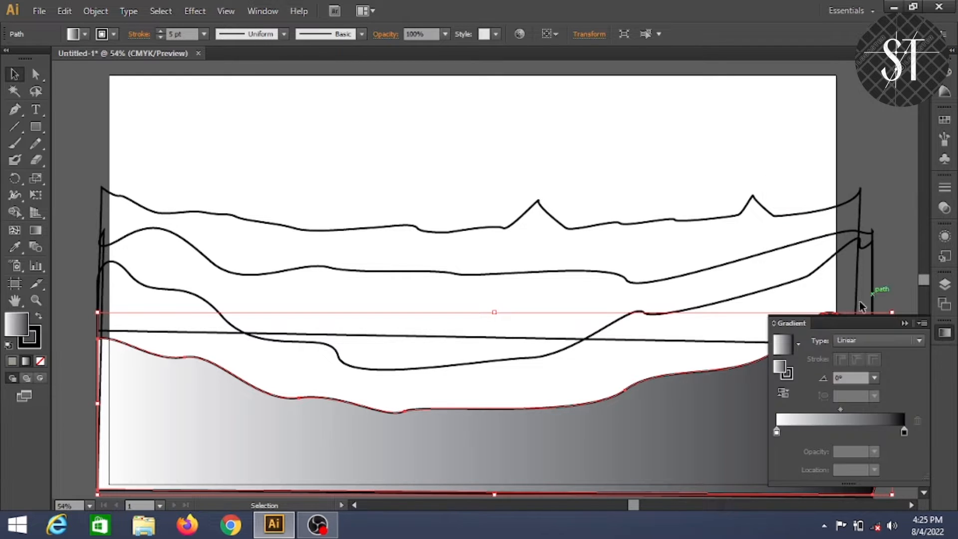
# Apply the Orange, Yellow gradient preset to the front hill, keeping the type Linear.
pyautogui.click(797, 343)
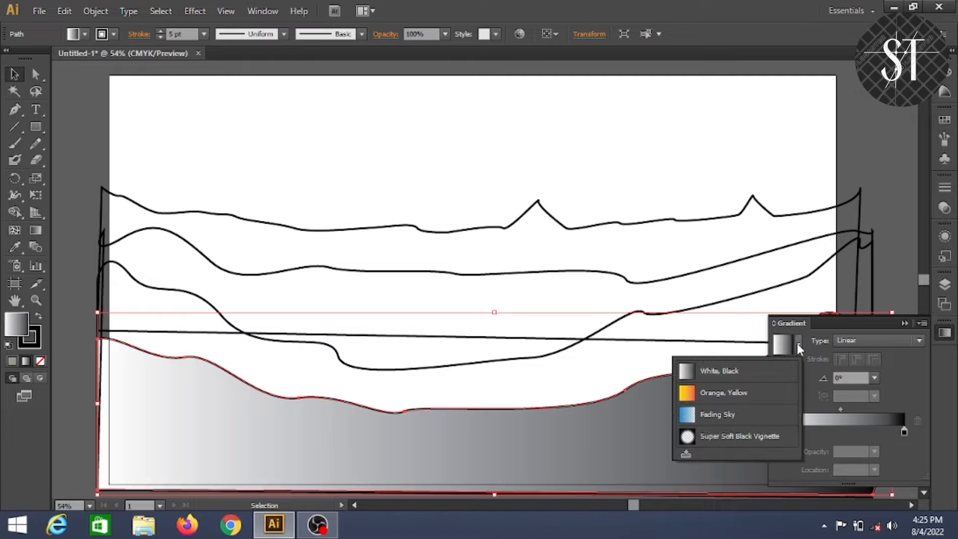
pyautogui.click(703, 395)
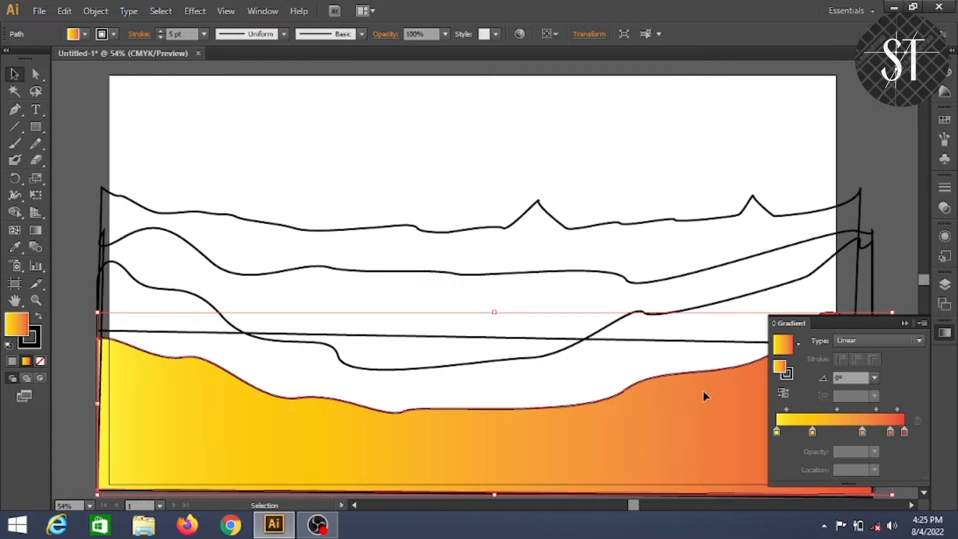
pyautogui.click(798, 343)
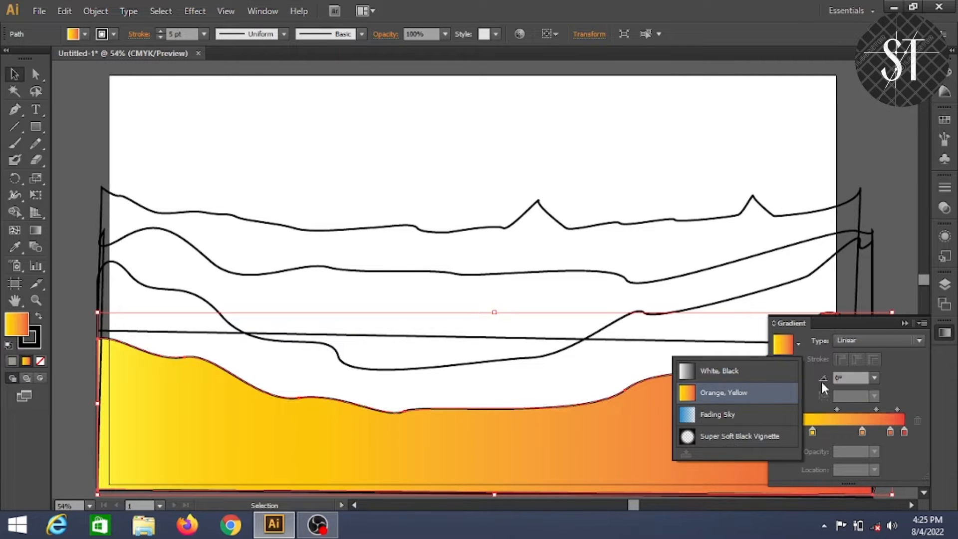
pyautogui.click(815, 338)
pyautogui.click(881, 337)
pyautogui.click(880, 335)
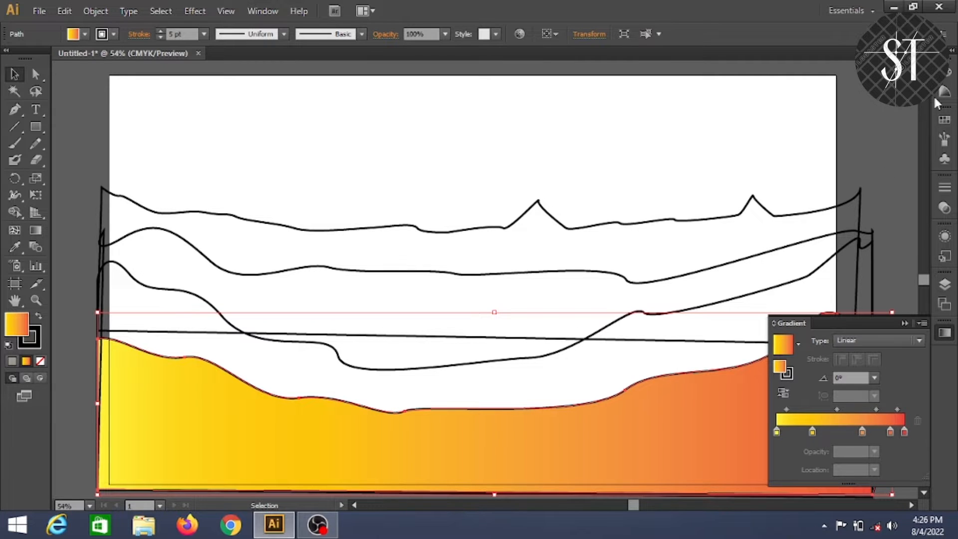
# Float the Gradient panel beside the colour swatches and recolour the gradient's third stop red.
pyautogui.click(949, 73)
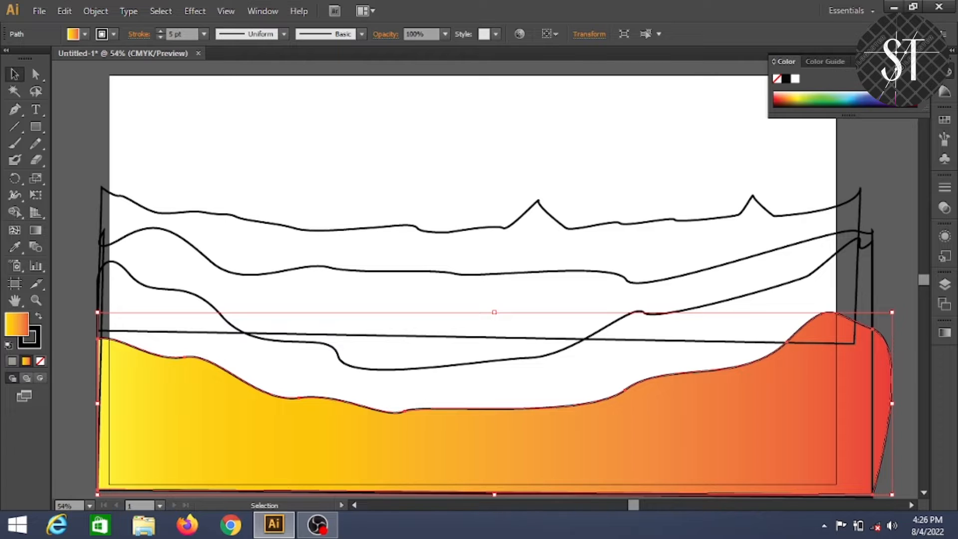
pyautogui.click(944, 333)
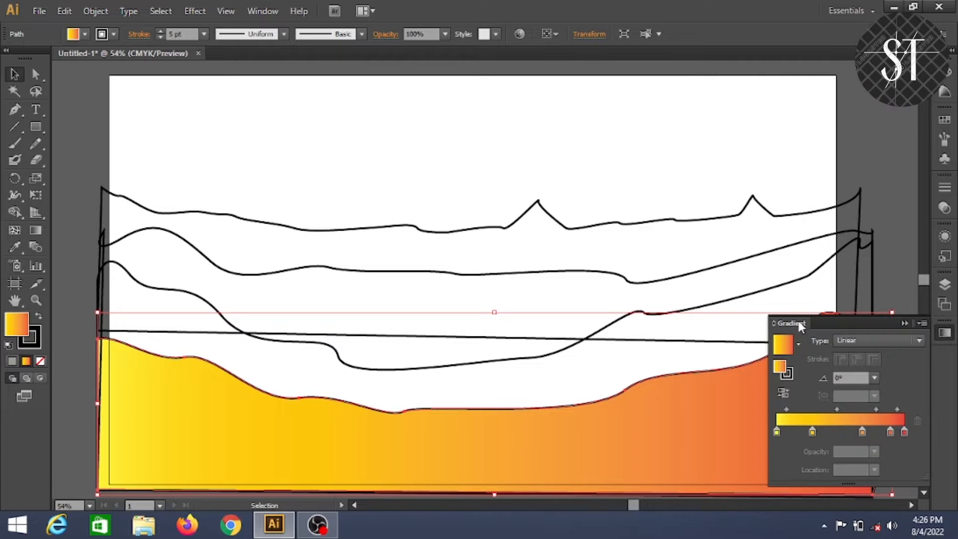
pyautogui.moveTo(797, 326); pyautogui.dragTo(705, 238)
pyautogui.click(949, 94)
pyautogui.click(948, 75)
pyautogui.click(823, 60)
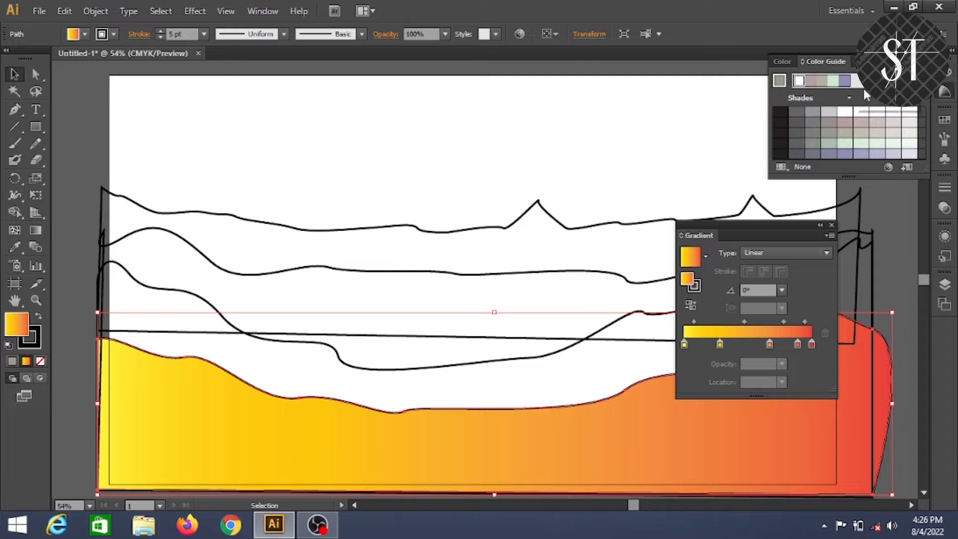
pyautogui.moveTo(618, 8); pyautogui.dragTo(619, 21)
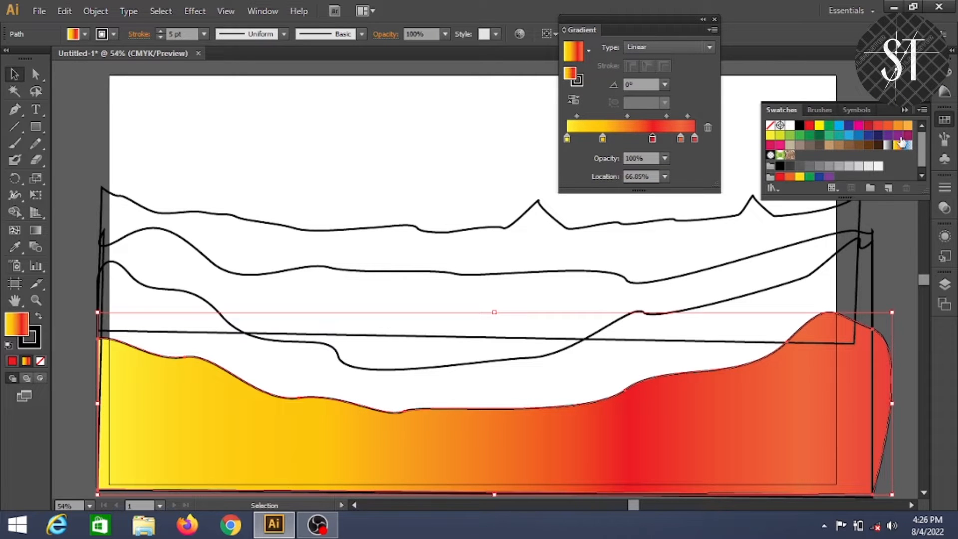
# Recolour the front hill's gradient with a magenta end stop, a red middle stop and a purple stop at 70.48%.
pyautogui.moveTo(907, 142); pyautogui.dragTo(696, 136)
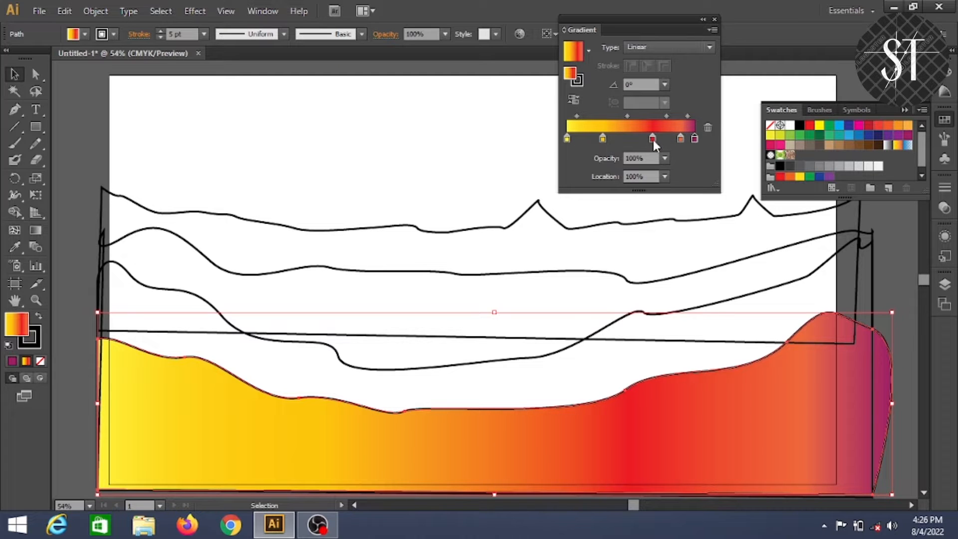
pyautogui.moveTo(652, 139); pyautogui.dragTo(634, 138)
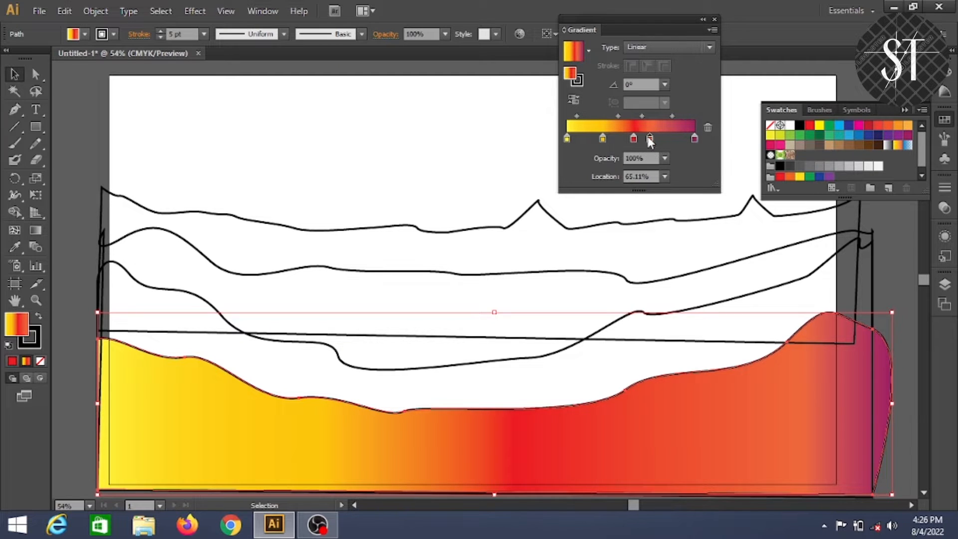
pyautogui.moveTo(898, 136); pyautogui.dragTo(650, 136)
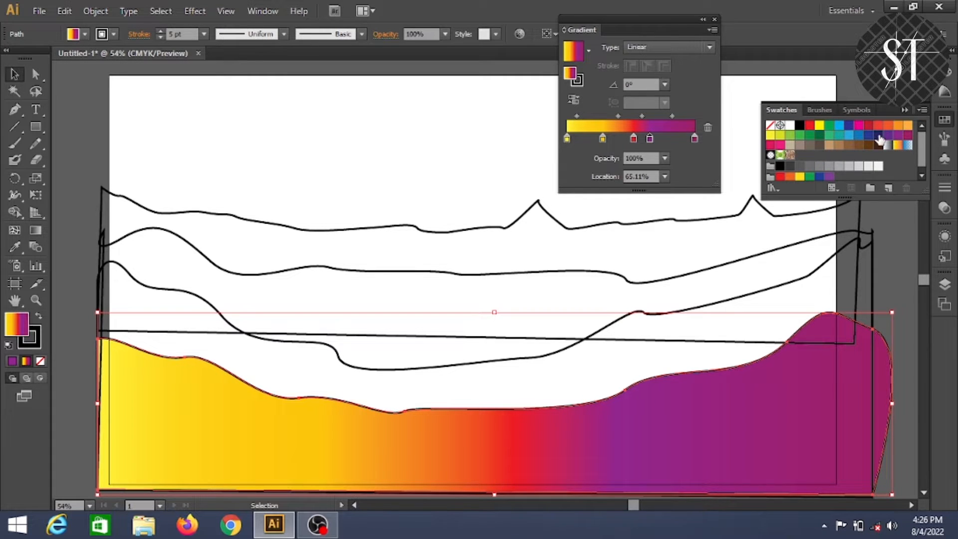
pyautogui.moveTo(862, 135); pyautogui.dragTo(633, 138)
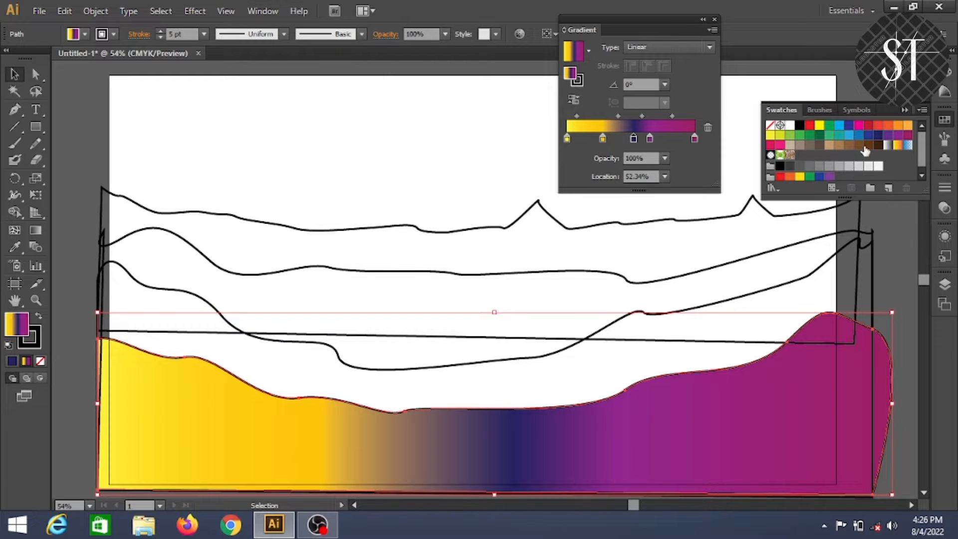
pyautogui.moveTo(806, 129); pyautogui.dragTo(654, 139)
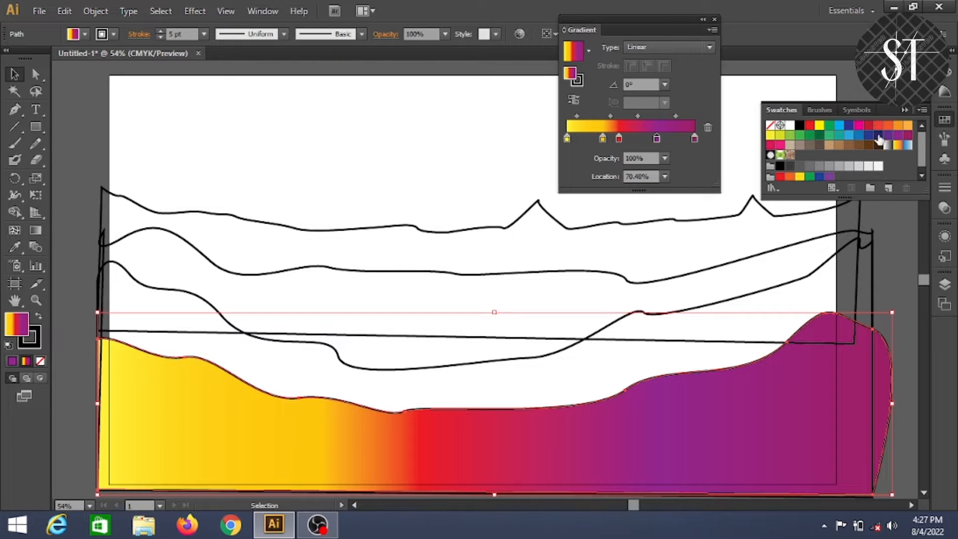
# Rework the front hill's gradient to run from magenta through two dark blue stops to purple at 97.9%.
pyautogui.moveTo(908, 139); pyautogui.dragTo(603, 142)
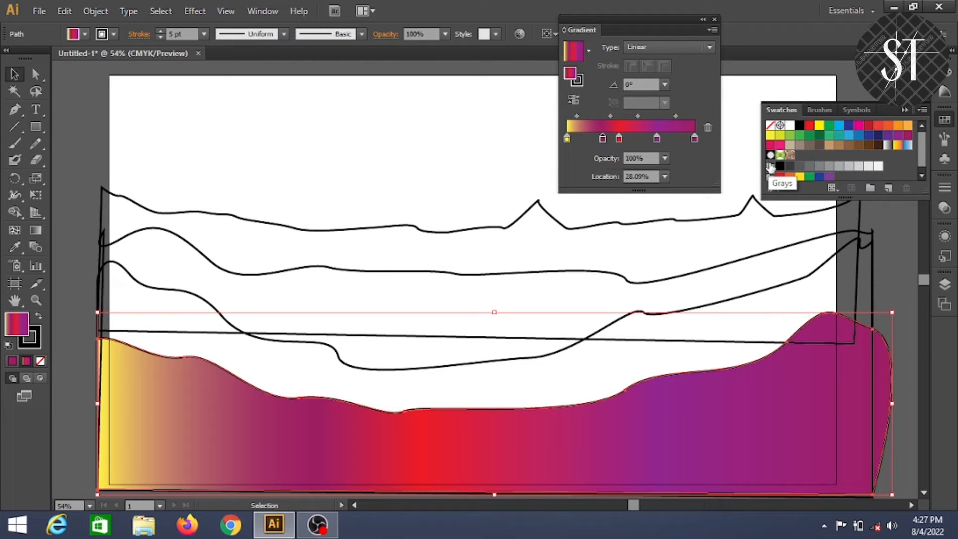
pyautogui.moveTo(888, 135); pyautogui.dragTo(642, 139)
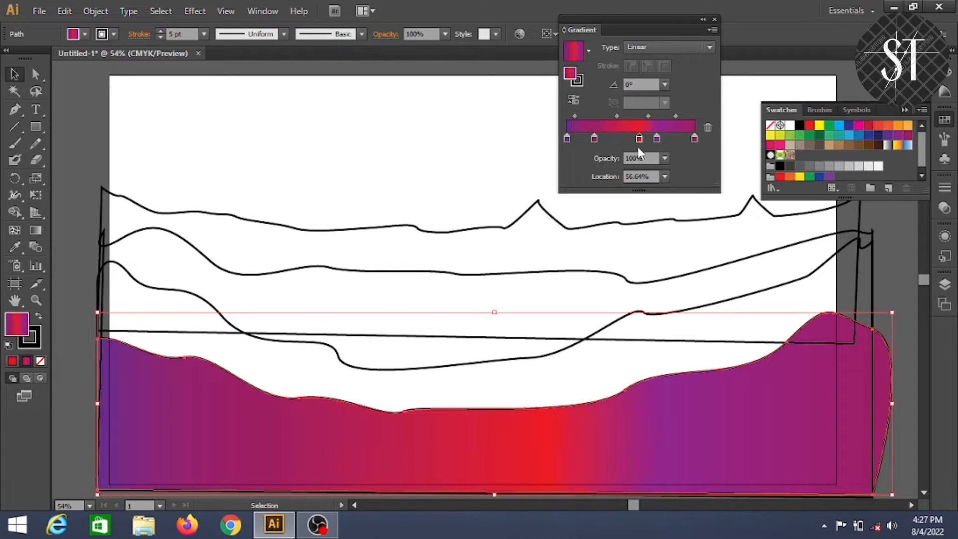
pyautogui.moveTo(878, 135); pyautogui.dragTo(662, 139)
pyautogui.moveTo(908, 139); pyautogui.dragTo(584, 135)
pyautogui.moveTo(676, 138); pyautogui.dragTo(692, 138)
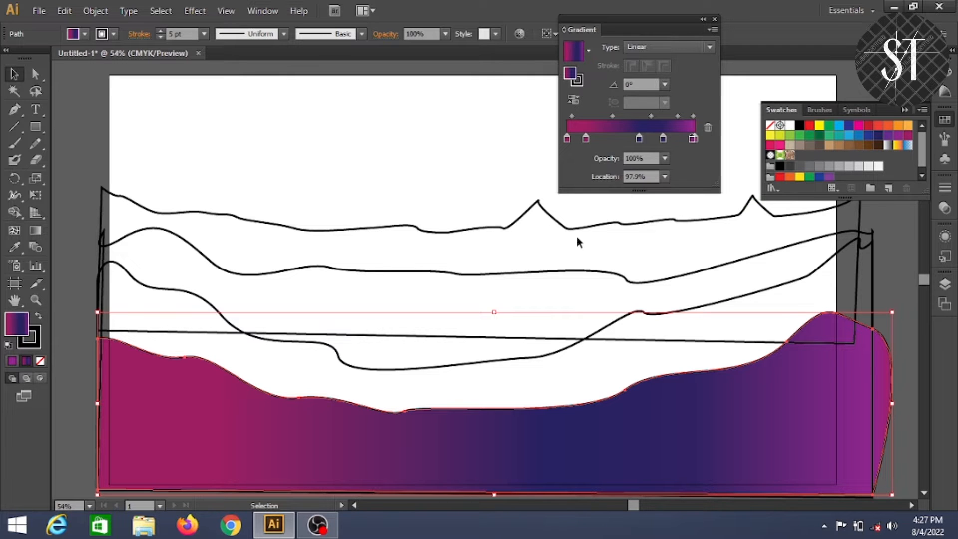
# Collapse the colour swatches and dock the floating Gradient panel back as an icon.
pyautogui.click(942, 119)
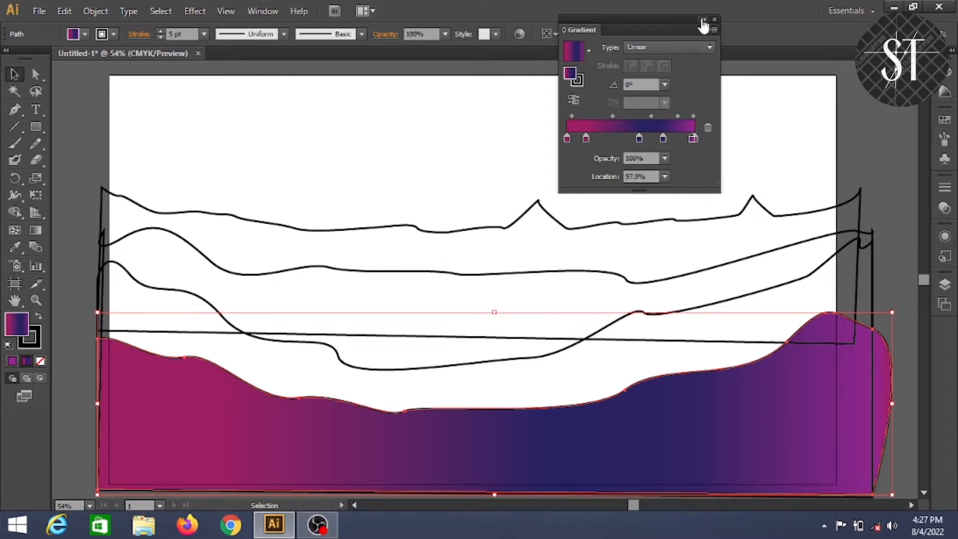
pyautogui.moveTo(670, 23); pyautogui.dragTo(950, 367)
pyautogui.click(945, 285)
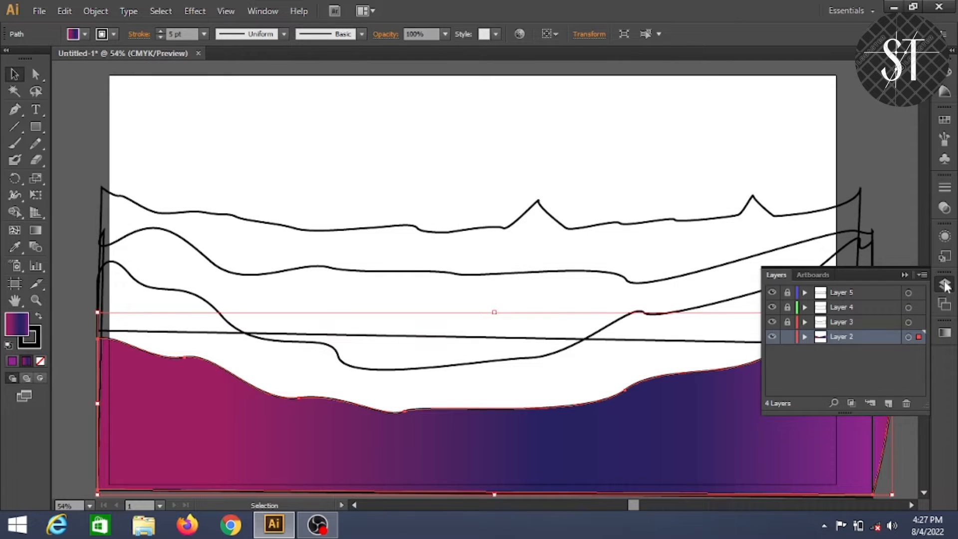
pyautogui.click(944, 284)
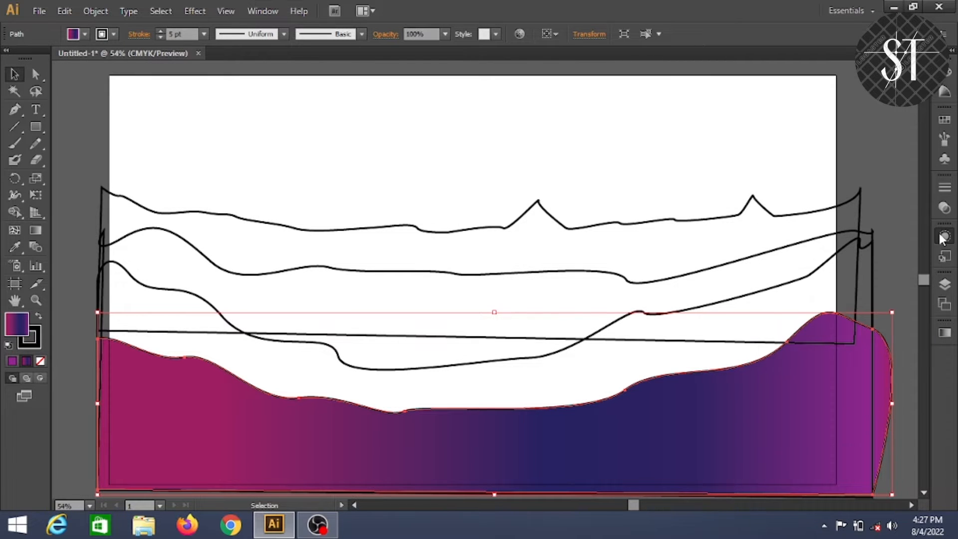
# Set the front hill's stroke weight to 0 and collapse the stroke settings.
pyautogui.click(944, 188)
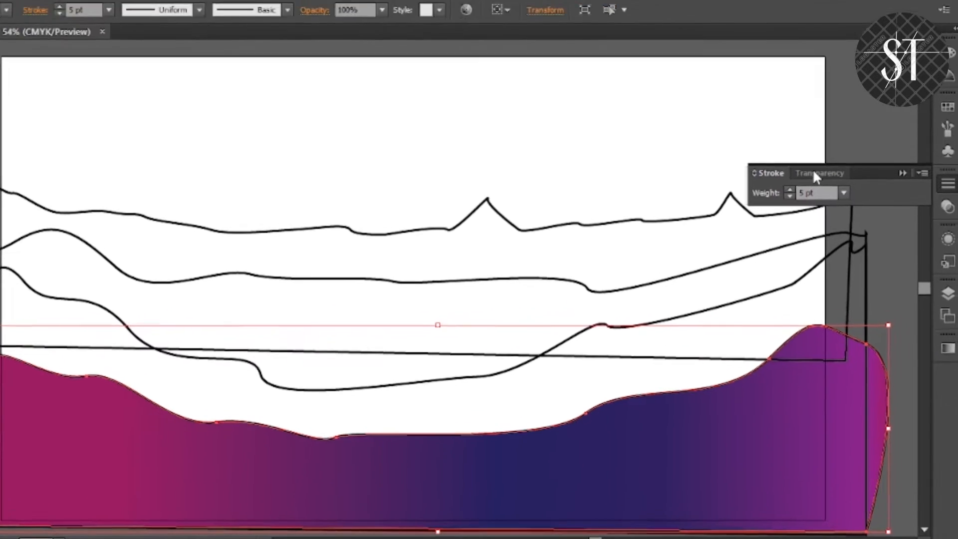
pyautogui.click(831, 178)
pyautogui.click(788, 178)
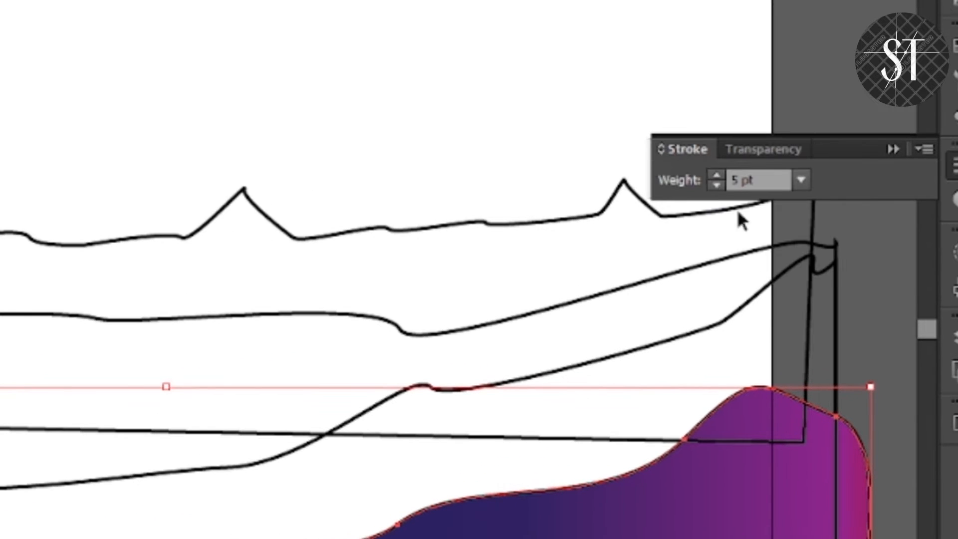
pyautogui.click(740, 182)
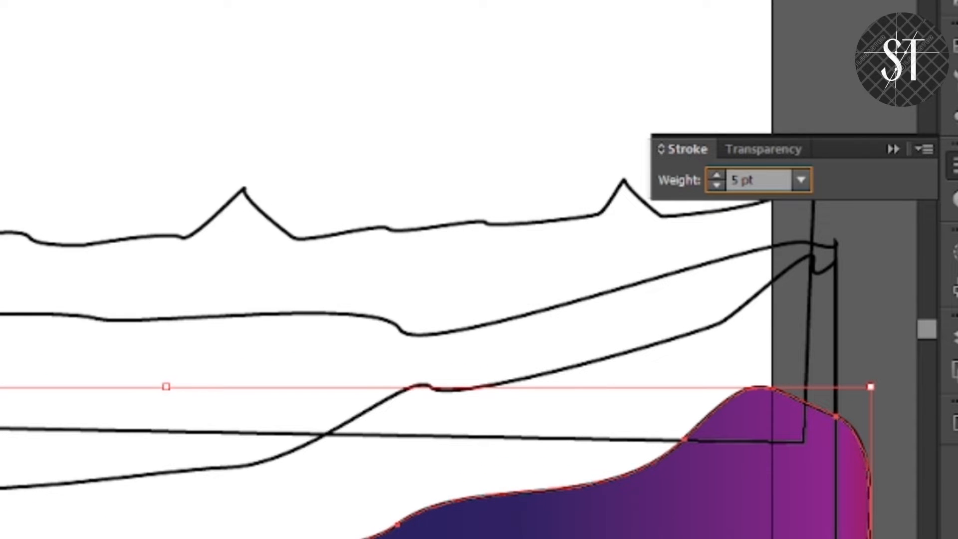
pyautogui.press('BackSpace')
pyautogui.write('0')
pyautogui.press('Return')
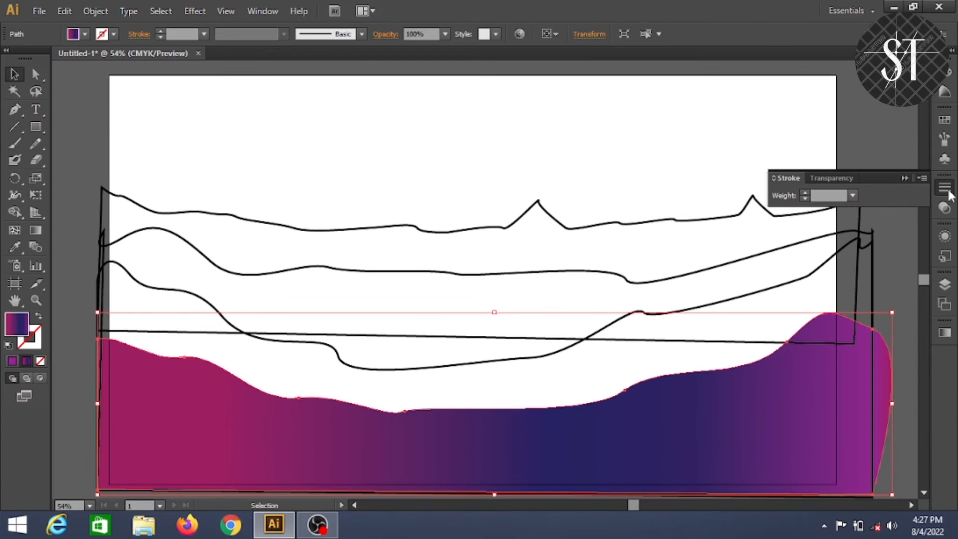
pyautogui.click(953, 176)
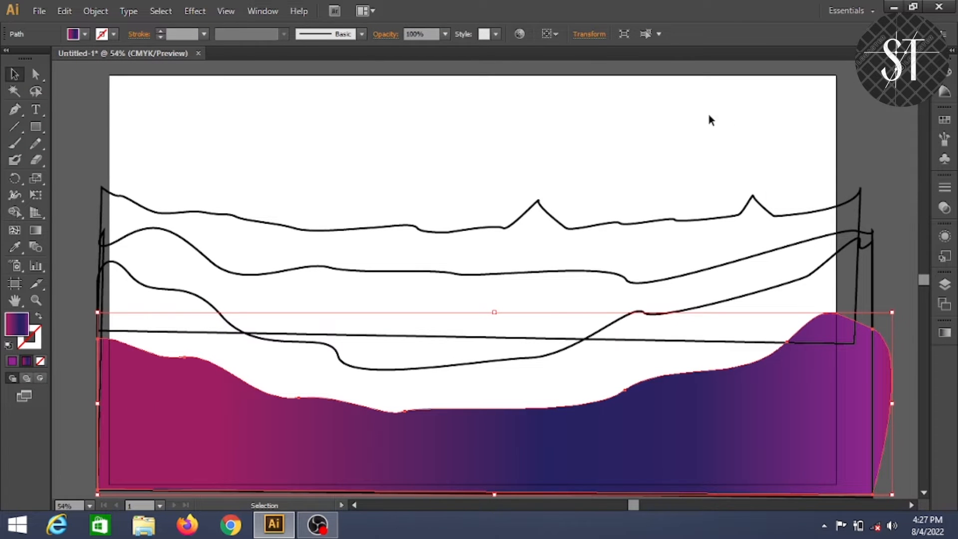
# Lock Layer 2, unlock Layer 3 and make Layer 3 the active layer.
pyautogui.click(947, 286)
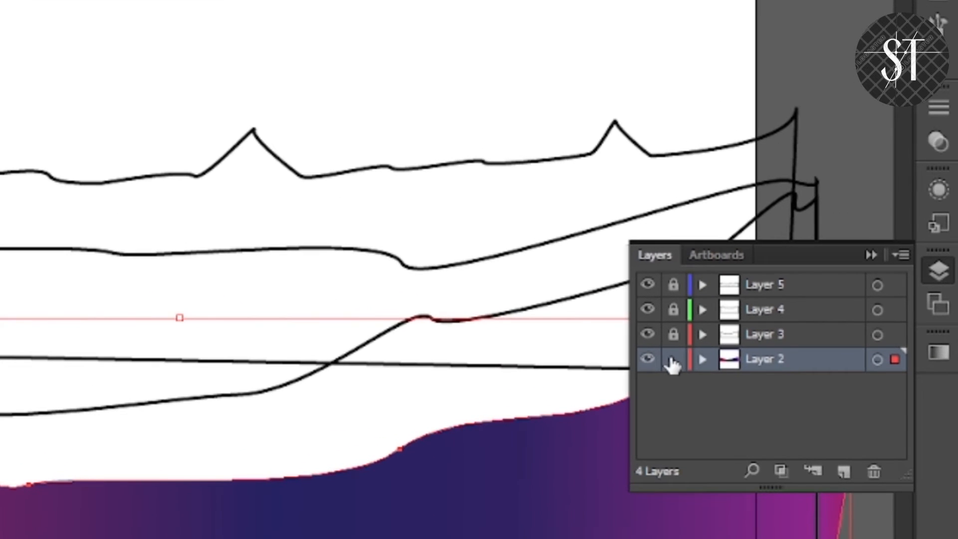
pyautogui.click(673, 360)
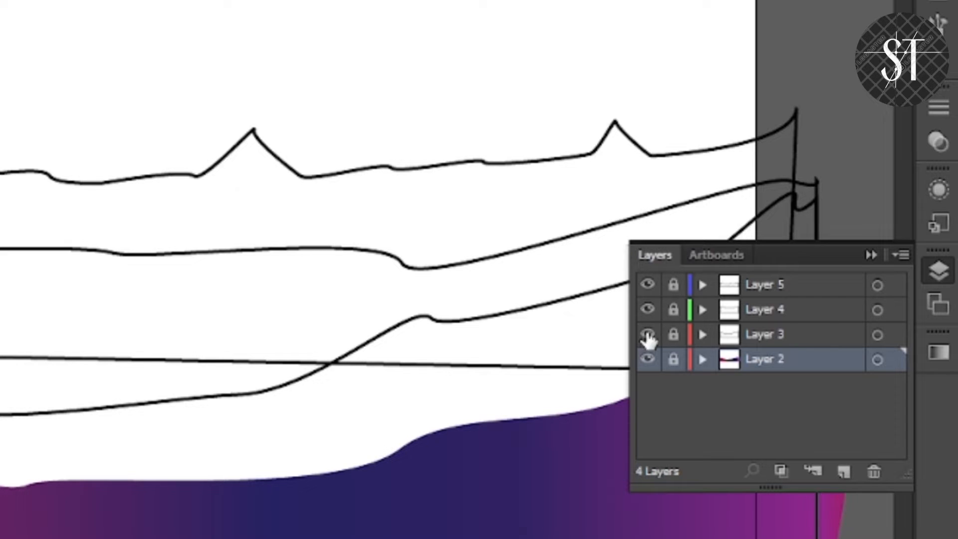
pyautogui.click(673, 335)
pyautogui.click(763, 339)
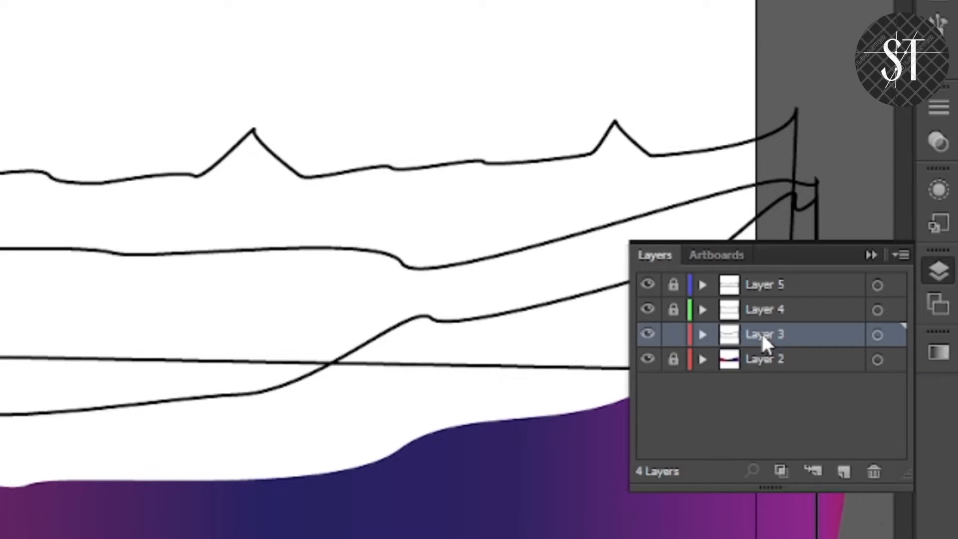
pyautogui.click(947, 274)
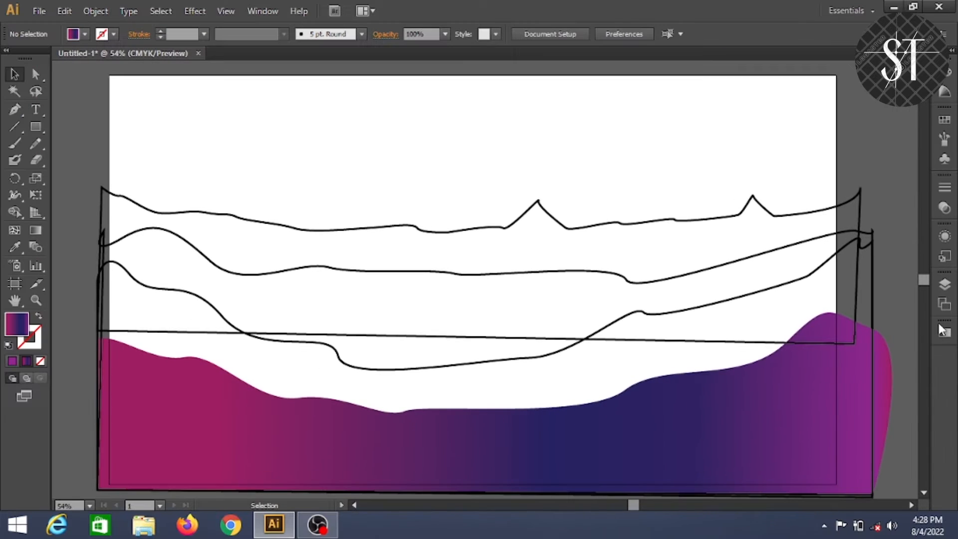
# Select the wavy hill outline on Layer 3 and fill it with the current magenta-to-purple linear gradient.
pyautogui.click(945, 334)
pyautogui.click(944, 333)
pyautogui.click(343, 492)
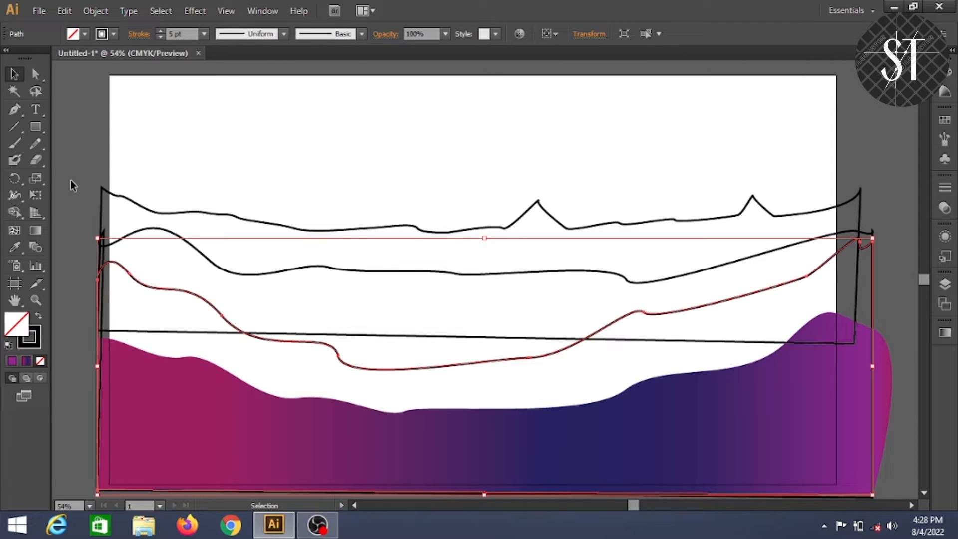
pyautogui.click(25, 360)
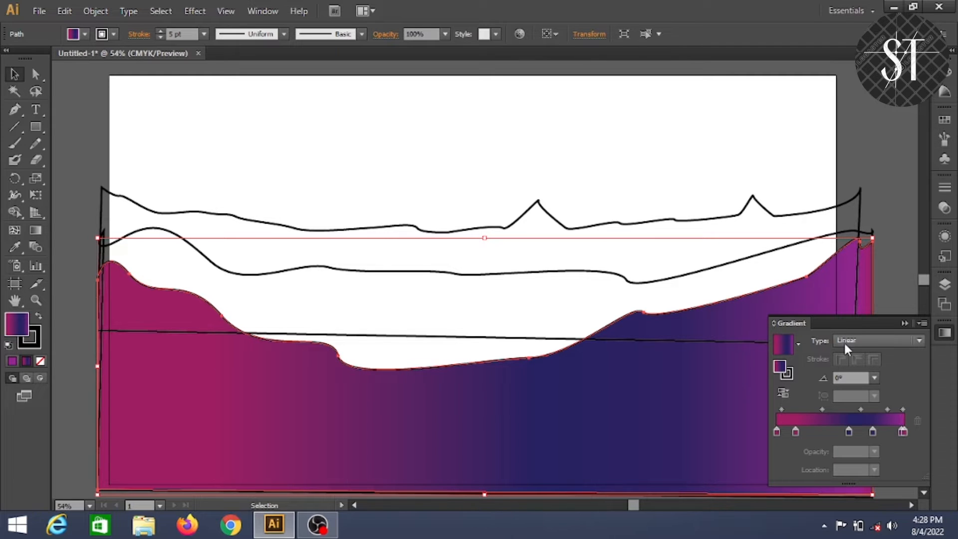
# Float the Gradient panel beside the swatches, shift the first dark blue stop to 51.8% and close the panel.
pyautogui.moveTo(806, 323); pyautogui.dragTo(557, 2)
pyautogui.click(943, 124)
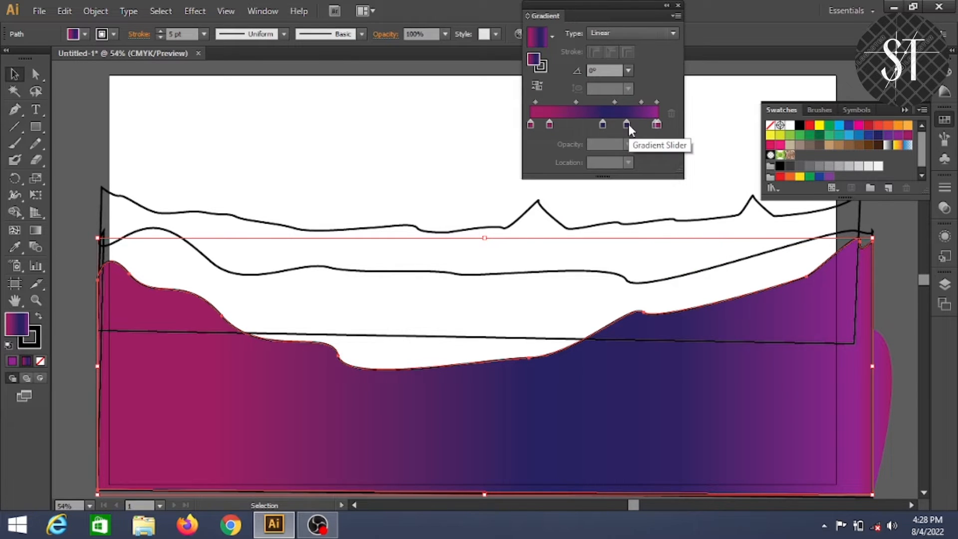
pyautogui.click(551, 35)
pyautogui.click(630, 33)
pyautogui.click(618, 63)
pyautogui.click(606, 33)
pyautogui.click(613, 52)
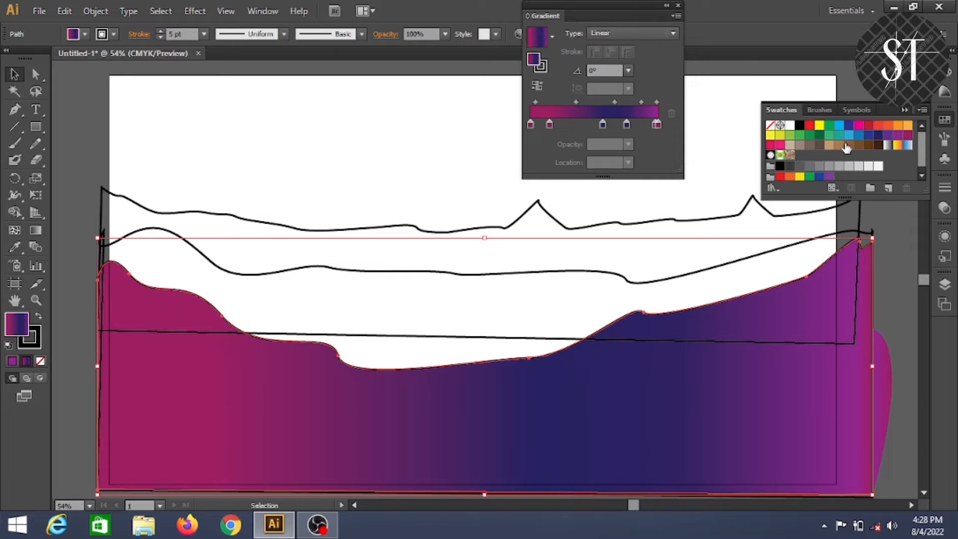
pyautogui.moveTo(603, 124)
pyautogui.mouseDown()
pyautogui.moveTo(582, 123)
pyautogui.moveTo(596, 124)
pyautogui.mouseUp()
pyautogui.click(677, 5)
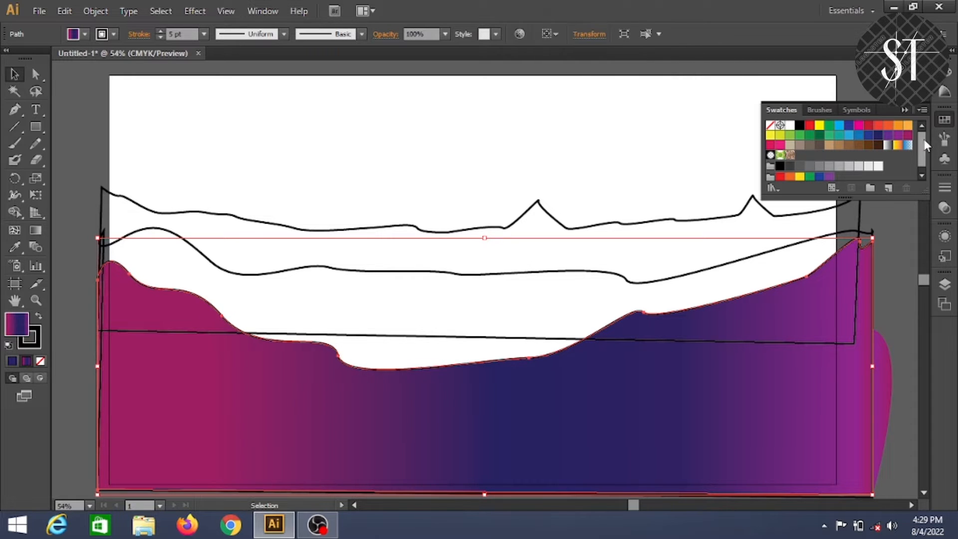
# Move Layer 3 below Layer 2 in the layer order and collapse the layer list.
pyautogui.click(944, 120)
pyautogui.click(943, 284)
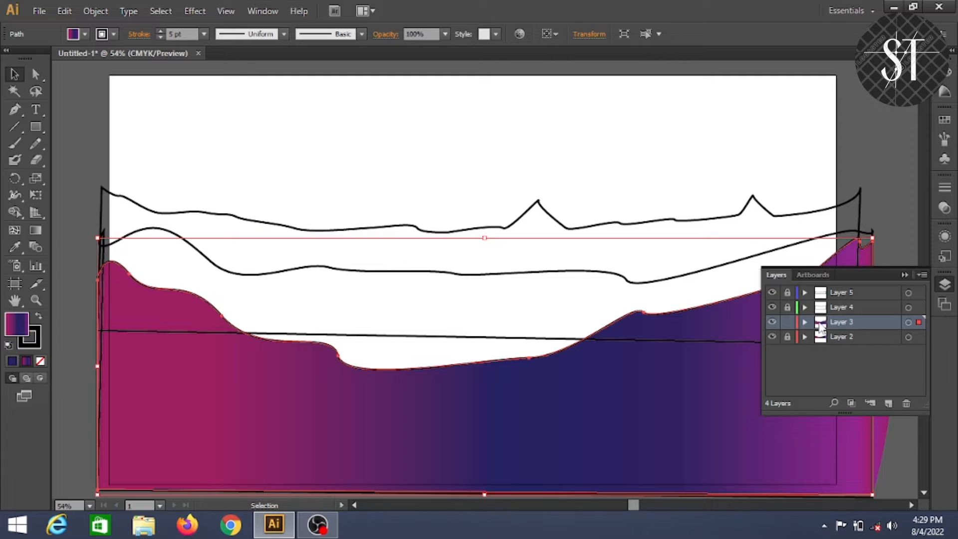
pyautogui.moveTo(817, 326); pyautogui.dragTo(820, 357)
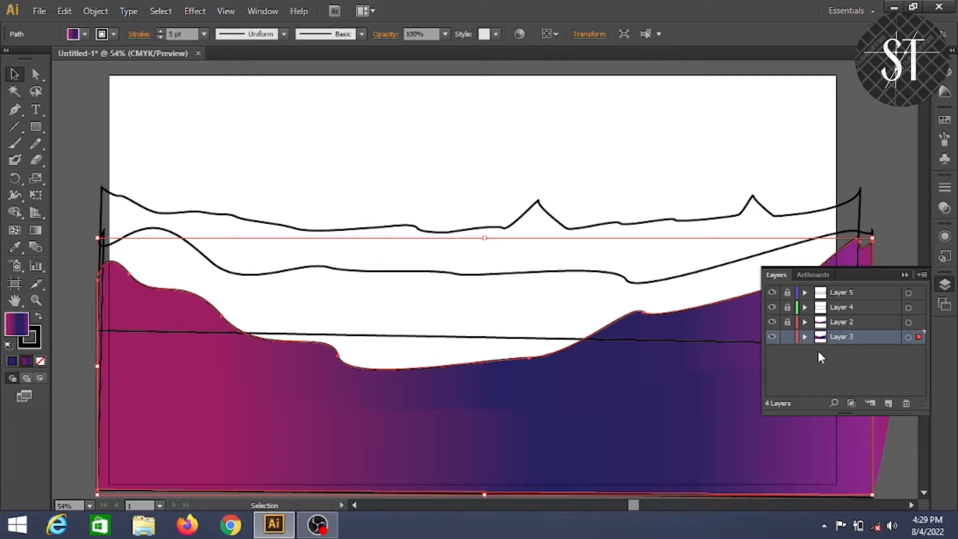
pyautogui.click(944, 288)
# Reopen the gradient settings and recolour the second hill with violet, magenta, blue and purple stops, placing the second blue stop at 64.52%.
pyautogui.click(262, 11)
pyautogui.click(309, 291)
pyautogui.click(944, 120)
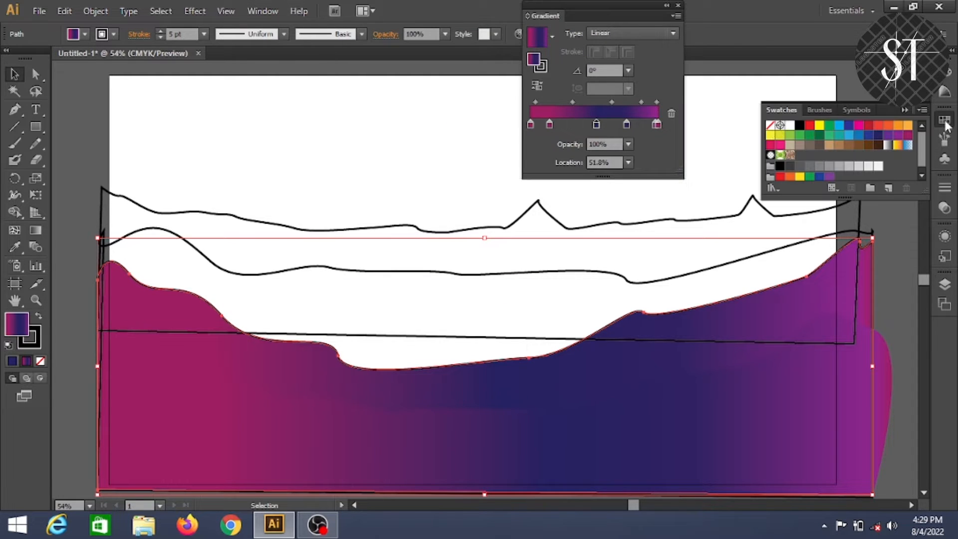
pyautogui.moveTo(906, 136); pyautogui.dragTo(567, 121)
pyautogui.moveTo(549, 122); pyautogui.dragTo(519, 124)
pyautogui.click(529, 124)
pyautogui.moveTo(888, 135); pyautogui.dragTo(555, 126)
pyautogui.moveTo(567, 125); pyautogui.dragTo(578, 125)
pyautogui.moveTo(868, 135); pyautogui.dragTo(613, 126)
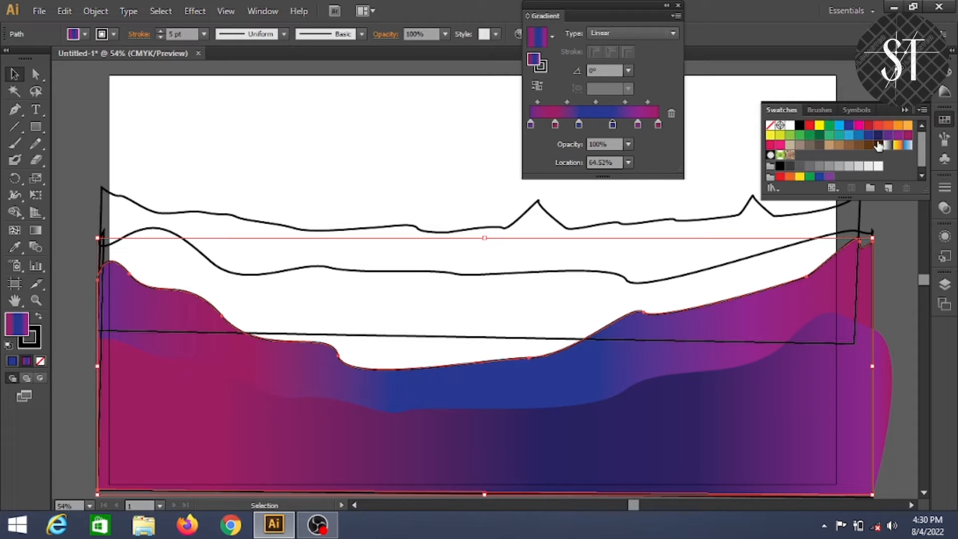
# Rework the second hill's gradient with a purple second stop and two blue middle stops, the first at 35.13%.
pyautogui.moveTo(898, 136); pyautogui.dragTo(588, 125)
pyautogui.moveTo(613, 126); pyautogui.dragTo(621, 125)
pyautogui.moveTo(858, 135); pyautogui.dragTo(621, 126)
pyautogui.moveTo(622, 126)
pyautogui.mouseDown()
pyautogui.moveTo(640, 125)
pyautogui.moveTo(611, 126)
pyautogui.mouseUp()
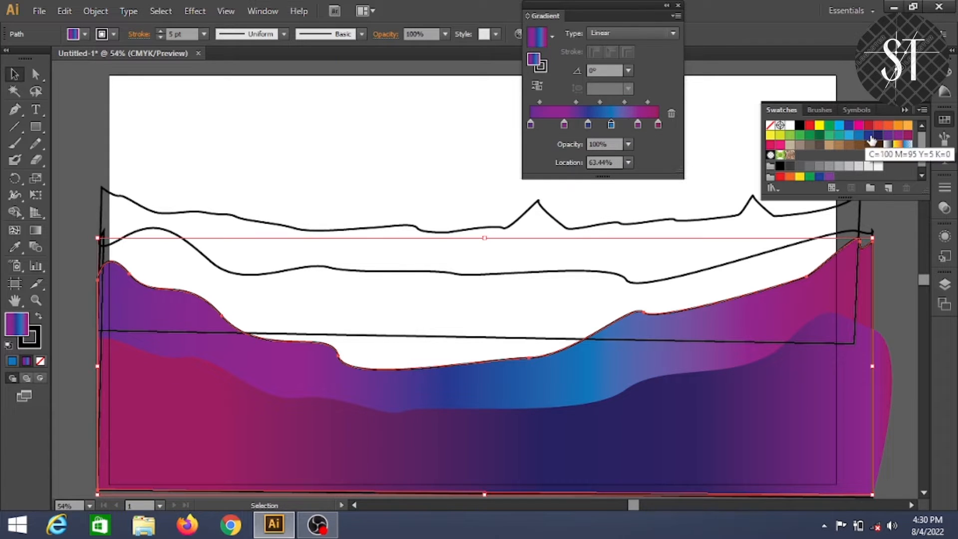
pyautogui.moveTo(610, 124); pyautogui.dragTo(635, 126)
pyautogui.click(563, 125)
pyautogui.moveTo(563, 124); pyautogui.dragTo(576, 123)
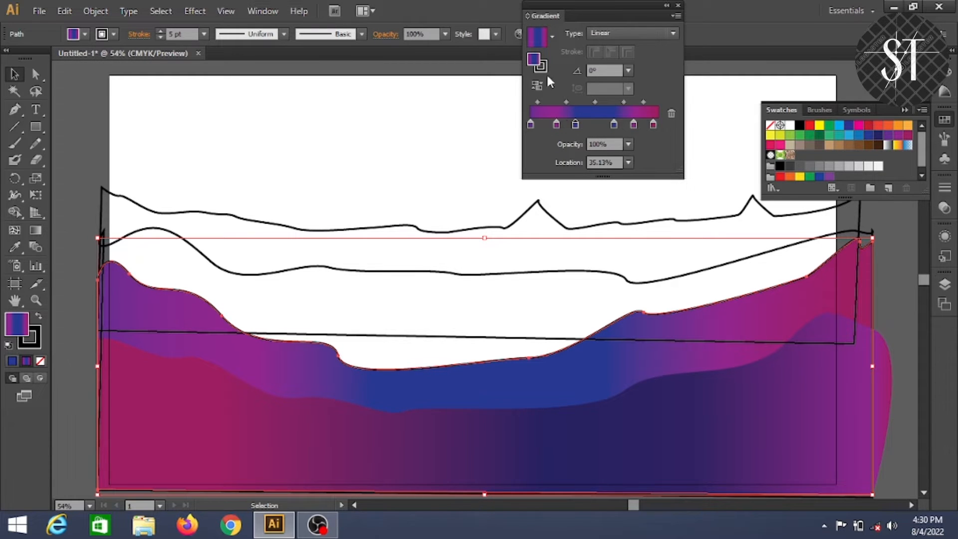
# Try the second hill's gradient at -45°, settle on an angle of -30° and dock the Gradient panel as an icon.
pyautogui.click(628, 71)
pyautogui.click(629, 71)
pyautogui.click(628, 70)
pyautogui.click(633, 237)
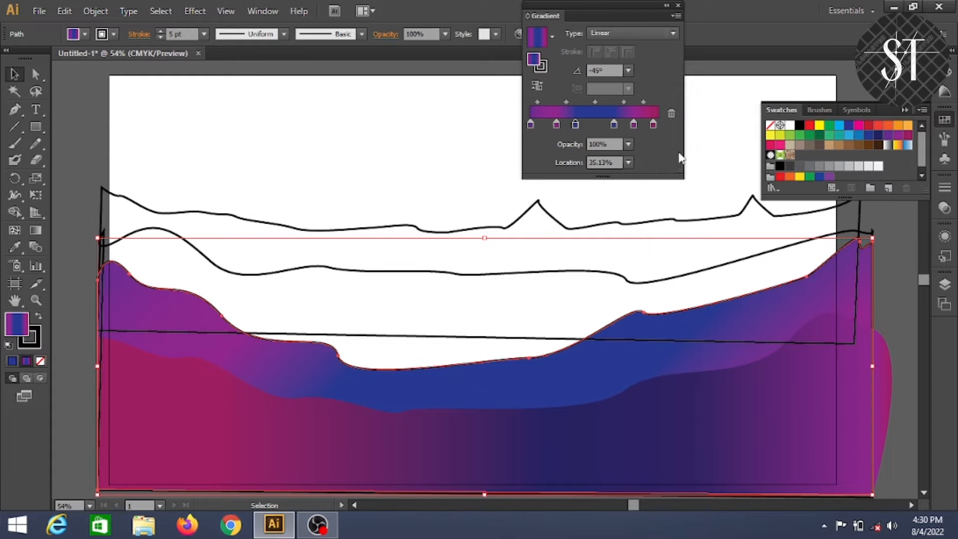
pyautogui.click(628, 70)
pyautogui.click(645, 229)
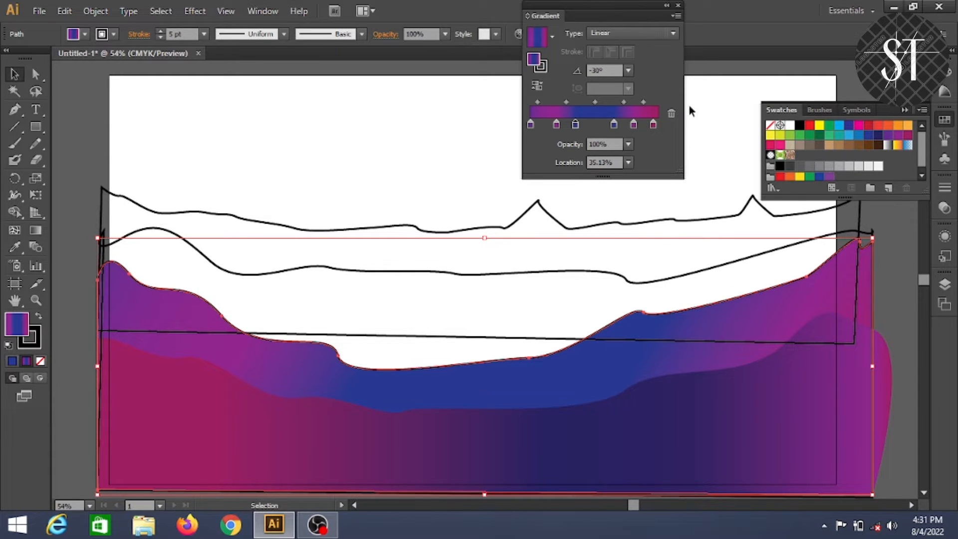
pyautogui.click(666, 6)
pyautogui.click(534, 6)
pyautogui.moveTo(553, 17); pyautogui.dragTo(944, 331)
pyautogui.click(788, 292)
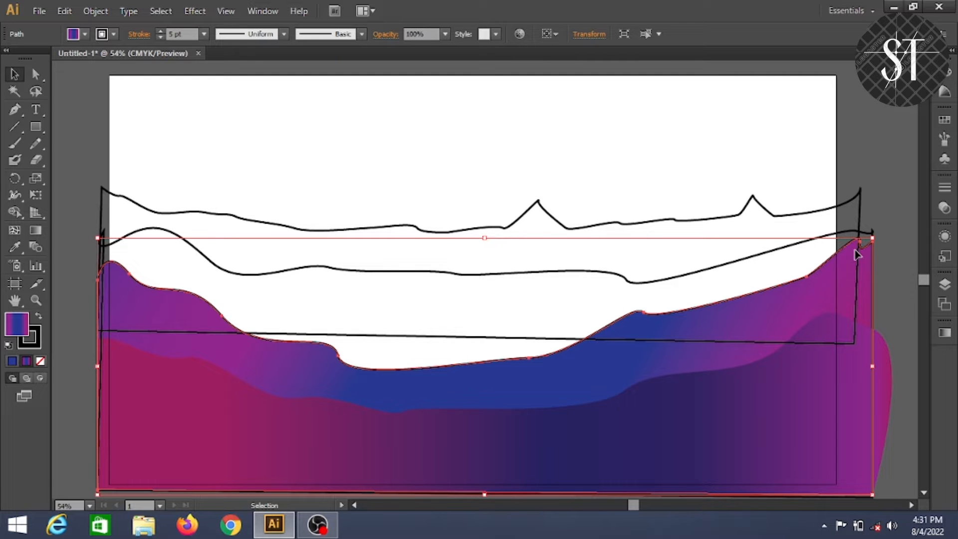
# Lock Layer 3, unlock Layer 4 and move Layer 4 to the bottom of the layer order.
pyautogui.click(945, 284)
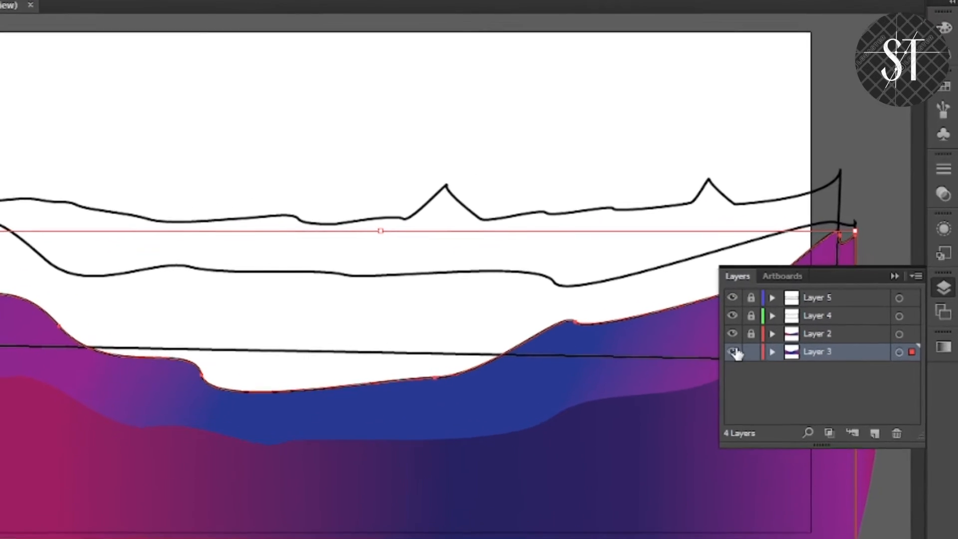
pyautogui.click(717, 369)
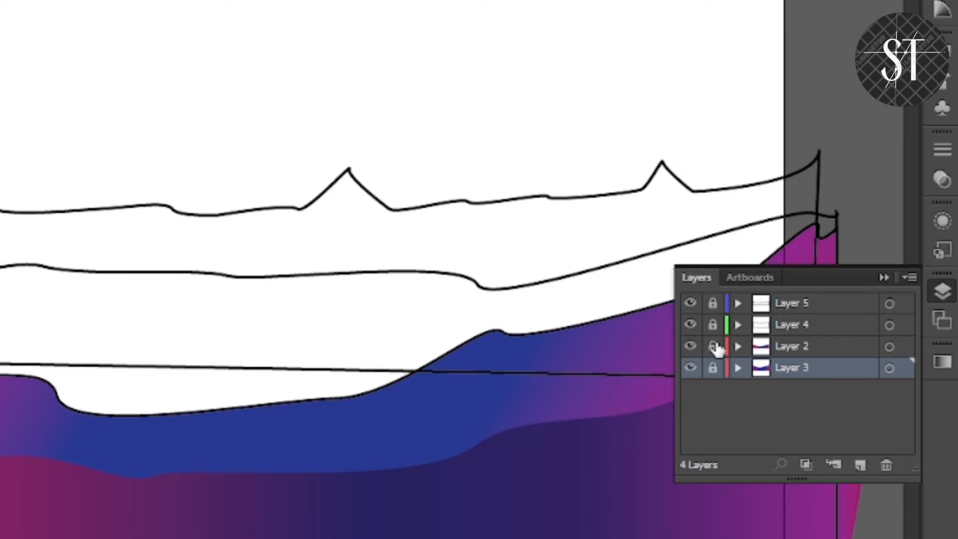
pyautogui.click(712, 325)
pyautogui.click(781, 324)
pyautogui.moveTo(781, 324); pyautogui.dragTo(782, 392)
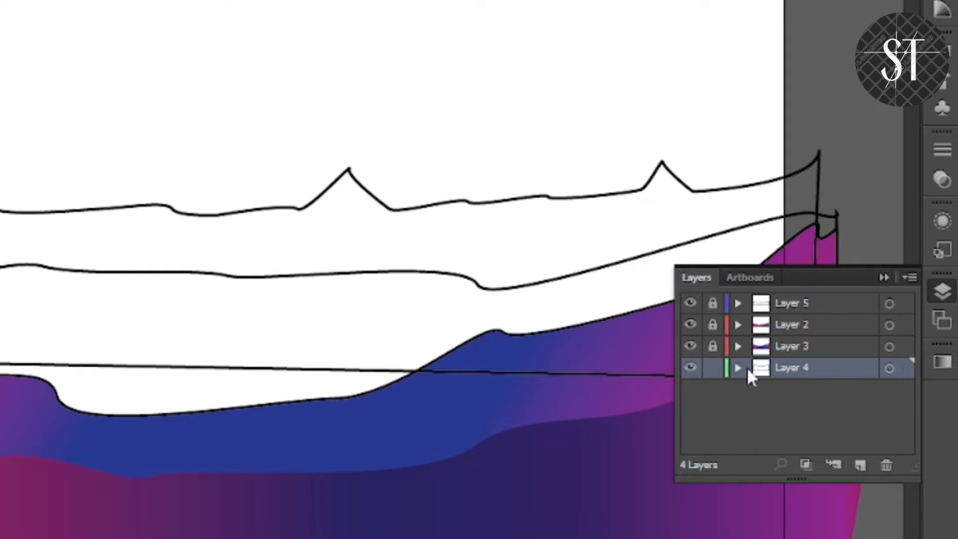
pyautogui.click(712, 303)
pyautogui.click(941, 291)
# Float the Gradient panel beside the swatches and fill the selected Layer 4 hill outline with the current gradient.
pyautogui.click(942, 362)
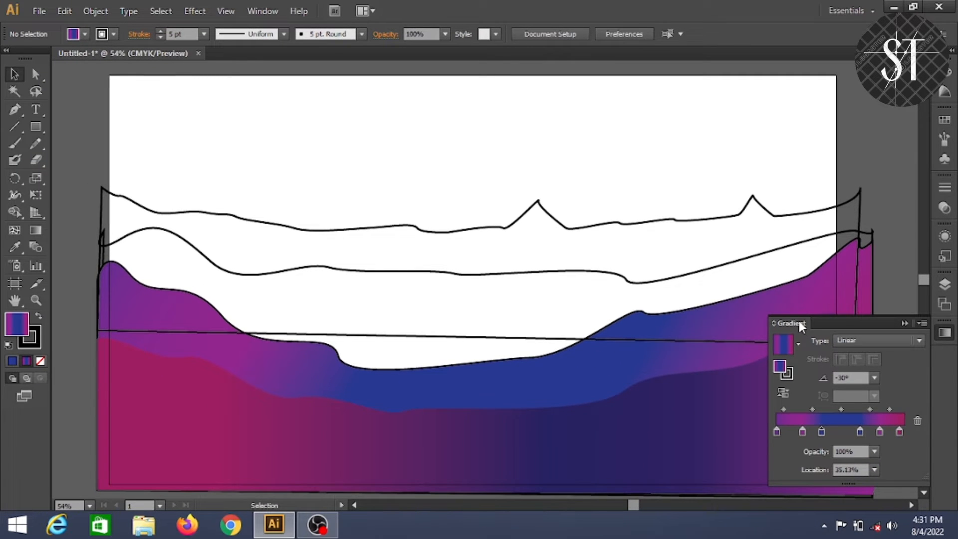
pyautogui.moveTo(793, 325); pyautogui.dragTo(507, 18)
pyautogui.click(944, 120)
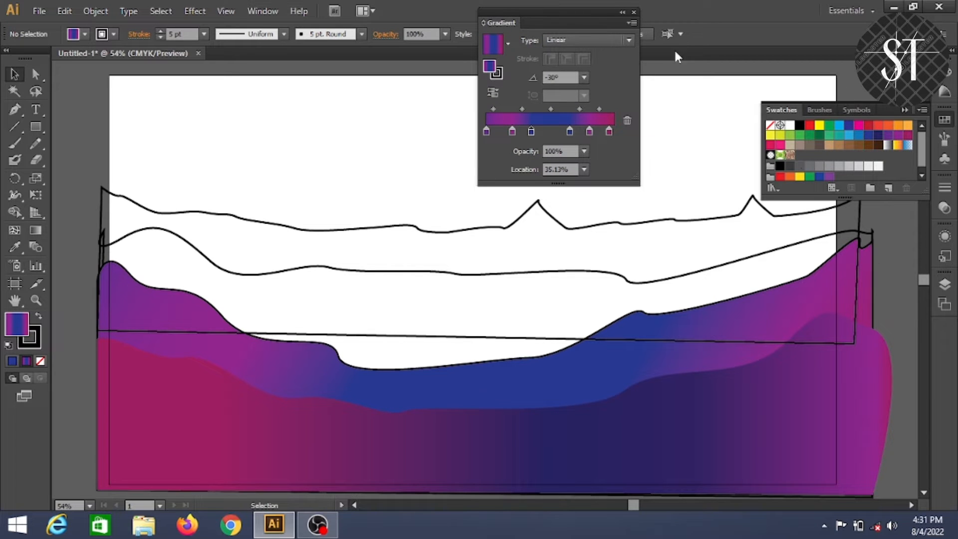
pyautogui.moveTo(290, 189); pyautogui.dragTo(377, 428)
pyautogui.click(26, 360)
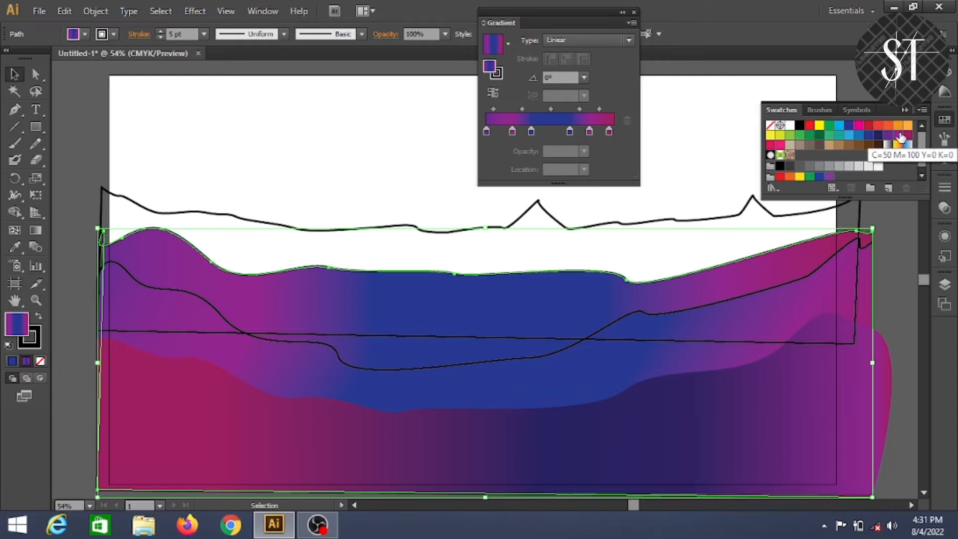
# Recolour the third hill's gradient with a violet end, dark blue fifth stop, magenta stop at 65.59% and light blue stop at 20.56%.
pyautogui.moveTo(887, 140); pyautogui.dragTo(610, 133)
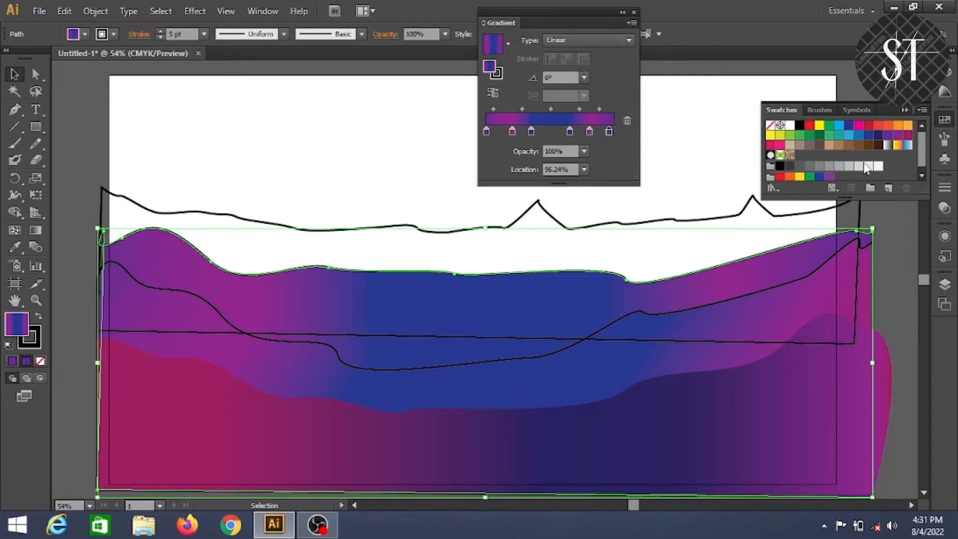
pyautogui.moveTo(878, 134); pyautogui.dragTo(590, 132)
pyautogui.moveTo(907, 135); pyautogui.dragTo(569, 131)
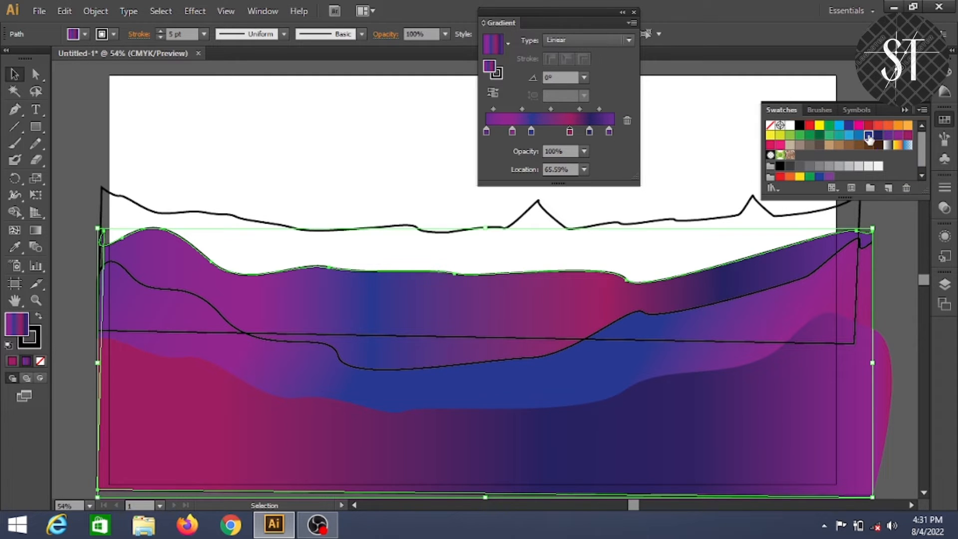
pyautogui.moveTo(858, 141); pyautogui.dragTo(512, 133)
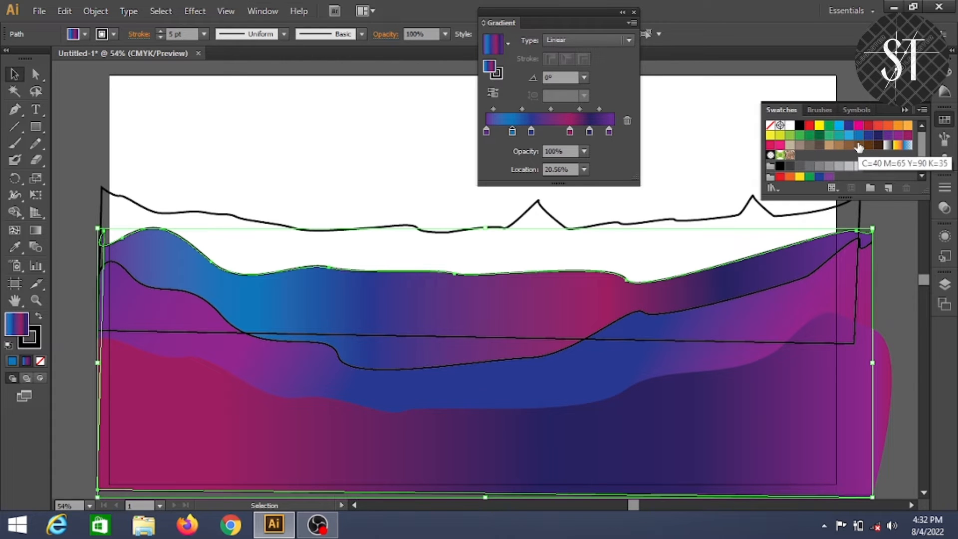
# Rework the third hill's gradient with crimson, magenta, blue, violet and pink end stops, and put away the swatches and Gradient panel.
pyautogui.moveTo(772, 145); pyautogui.dragTo(513, 132)
pyautogui.moveTo(897, 136)
pyautogui.mouseDown()
pyautogui.moveTo(486, 134)
pyautogui.moveTo(902, 130)
pyautogui.mouseUp()
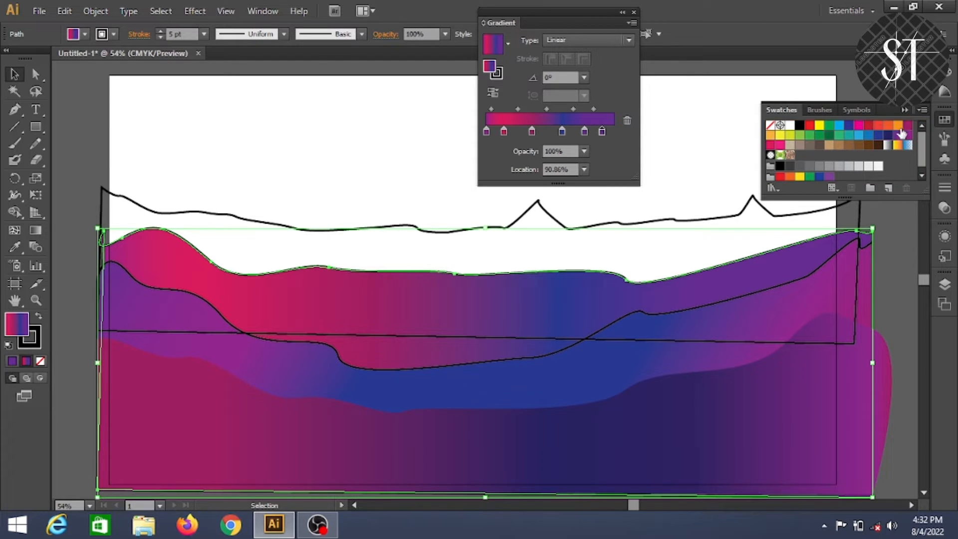
pyautogui.moveTo(781, 146); pyautogui.dragTo(590, 133)
pyautogui.moveTo(908, 126); pyautogui.dragTo(555, 133)
pyautogui.click(943, 120)
pyautogui.moveTo(538, 12); pyautogui.dragTo(611, 12)
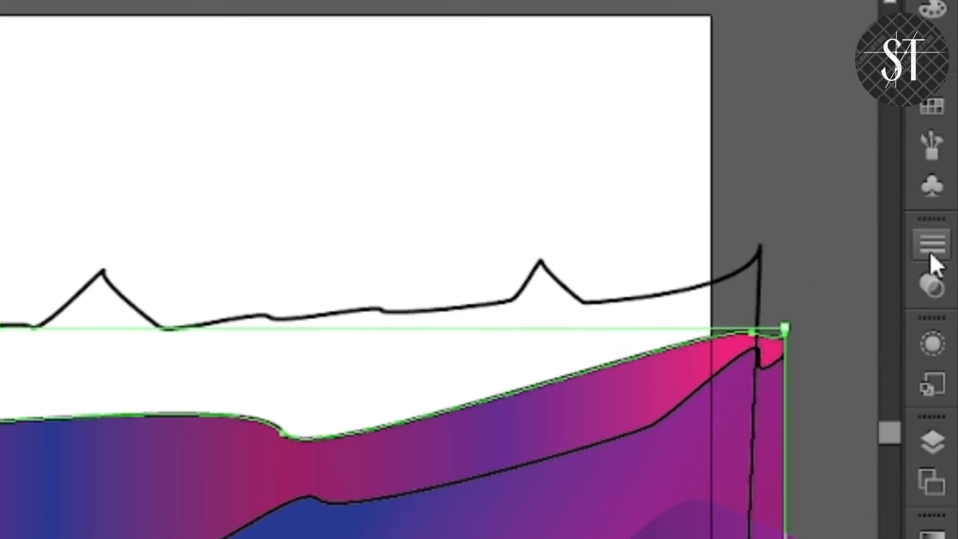
# Set the third hill's stroke weight to 0.
pyautogui.click(944, 188)
pyautogui.click(677, 260)
pyautogui.press('BackSpace')
pyautogui.write('0')
pyautogui.press('Return')
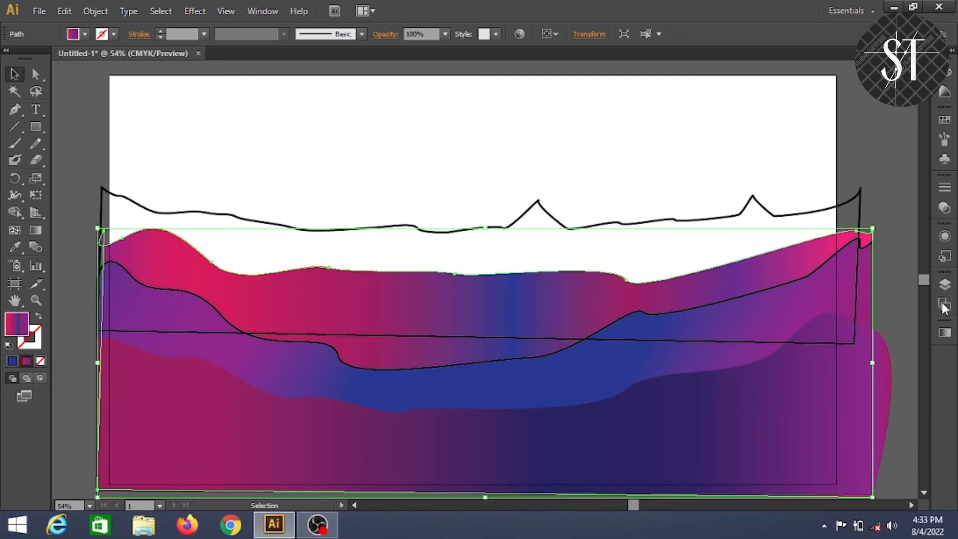
# Lock Layer 4 and move Layer 5 to the bottom of the layer stack.
pyautogui.click(932, 442)
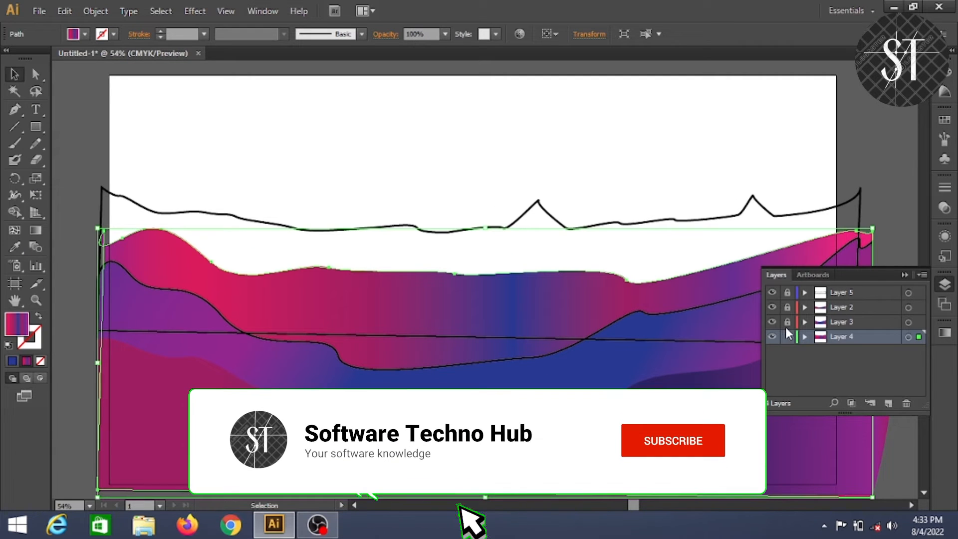
pyautogui.click(787, 337)
pyautogui.click(828, 292)
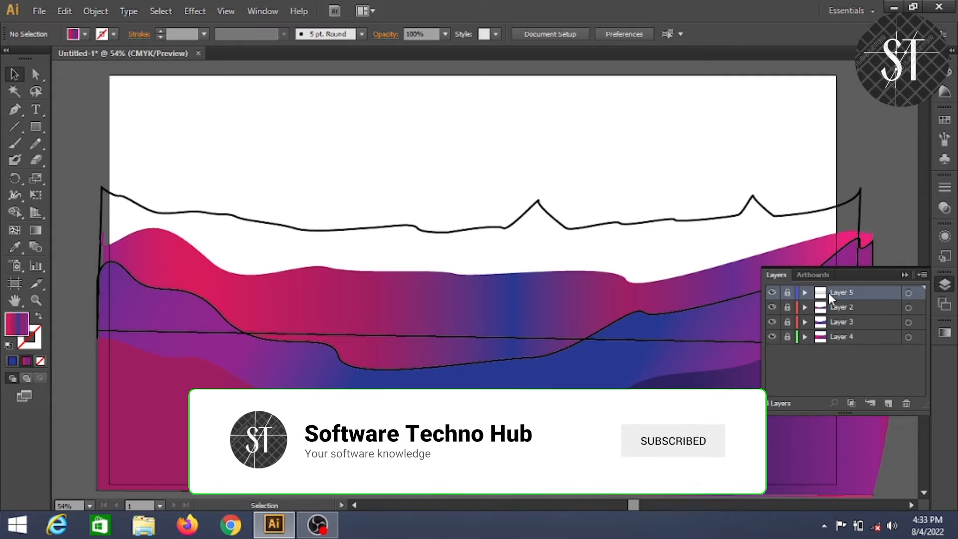
pyautogui.moveTo(837, 295); pyautogui.dragTo(838, 351)
# Remove the outline from the hill on Layer 3, lock that layer again and make Layer 5 active and editable.
pyautogui.click(787, 307)
pyautogui.click(787, 336)
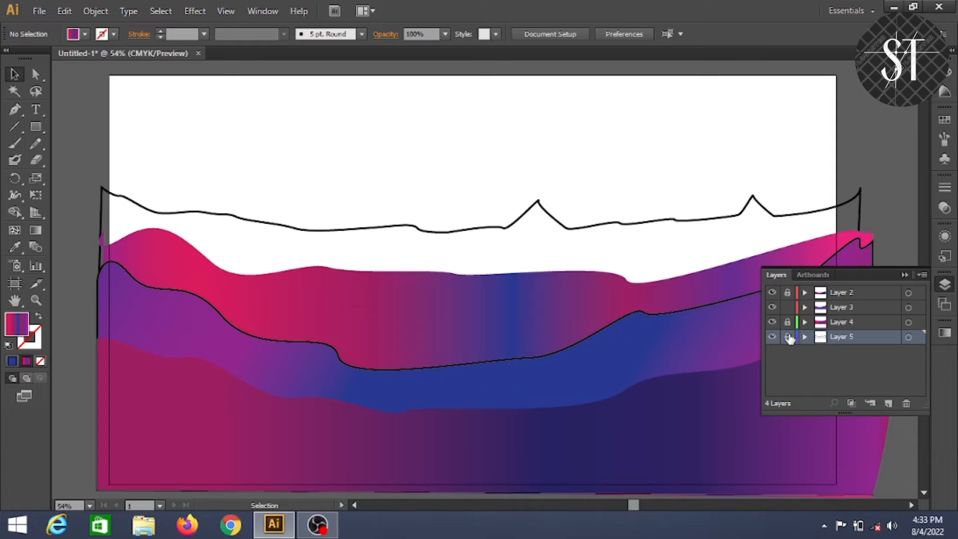
pyautogui.hotkey('ctrl', 'a')
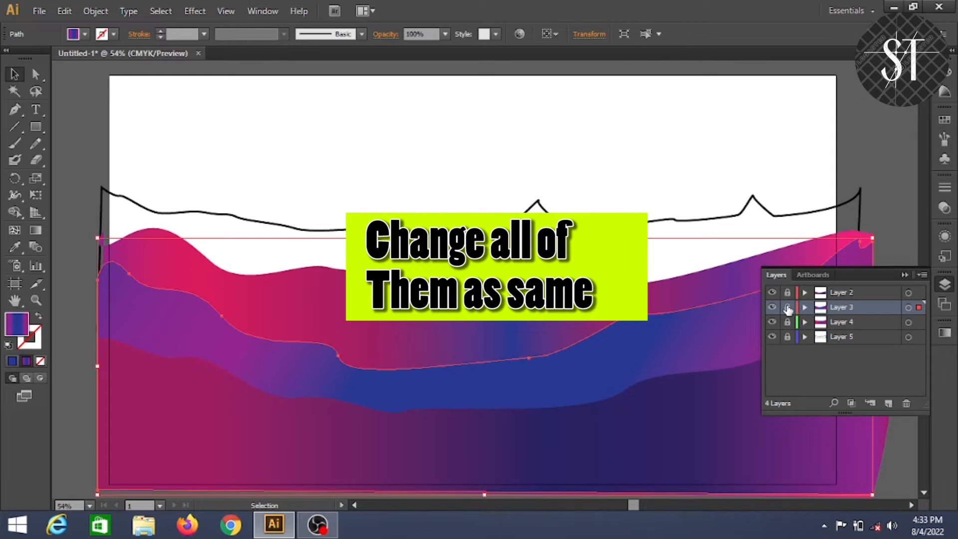
pyautogui.click(787, 307)
pyautogui.click(835, 338)
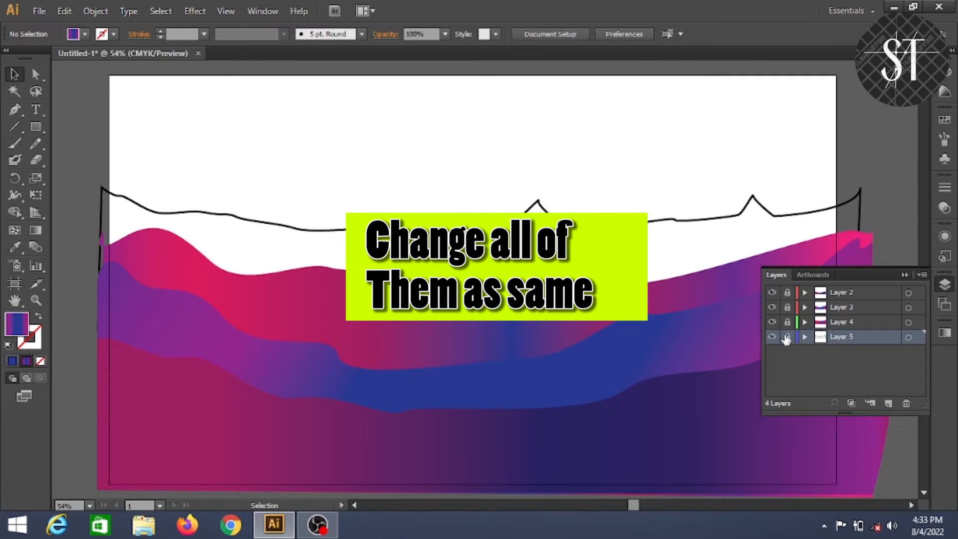
# Fill the jagged farthest hill outline on Layer 5 with the current gradient and float the Gradient panel over the canvas.
pyautogui.click(944, 286)
pyautogui.moveTo(581, 87); pyautogui.dragTo(618, 408)
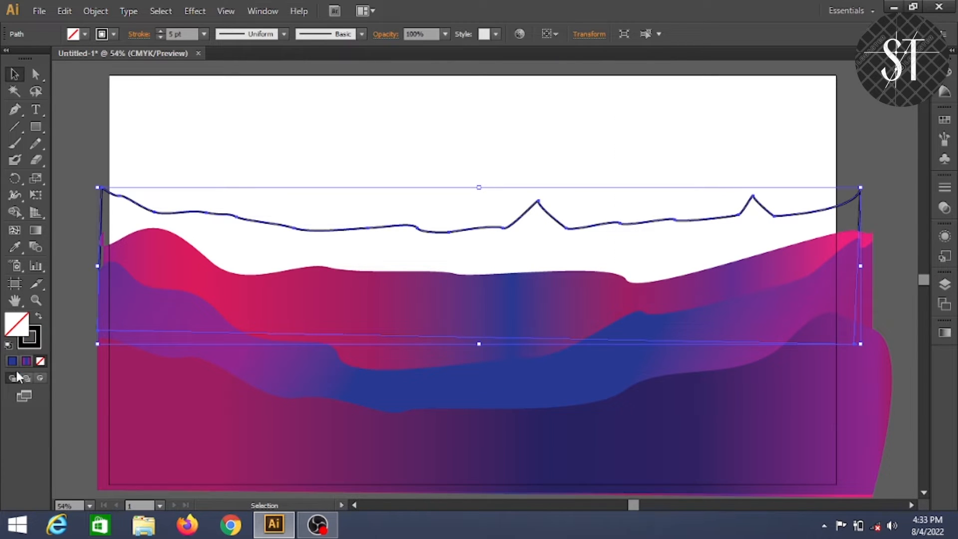
pyautogui.click(26, 359)
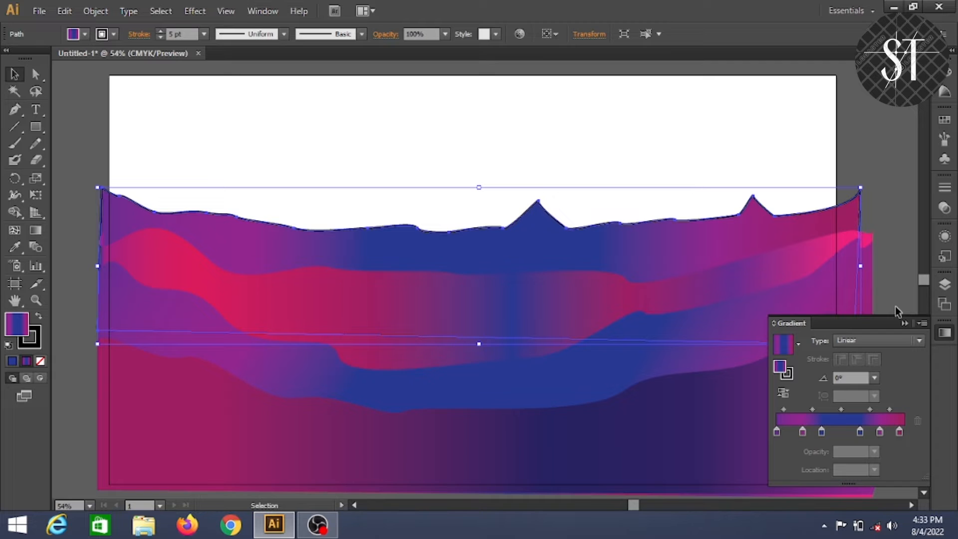
pyautogui.moveTo(797, 330); pyautogui.dragTo(454, 22)
# Rework the farthest hill's gradient by removing the blue stops, setting a magenta stop to 39.3% and adding two purple stops.
pyautogui.moveTo(481, 124); pyautogui.dragTo(540, 172)
pyautogui.moveTo(520, 124); pyautogui.dragTo(544, 128)
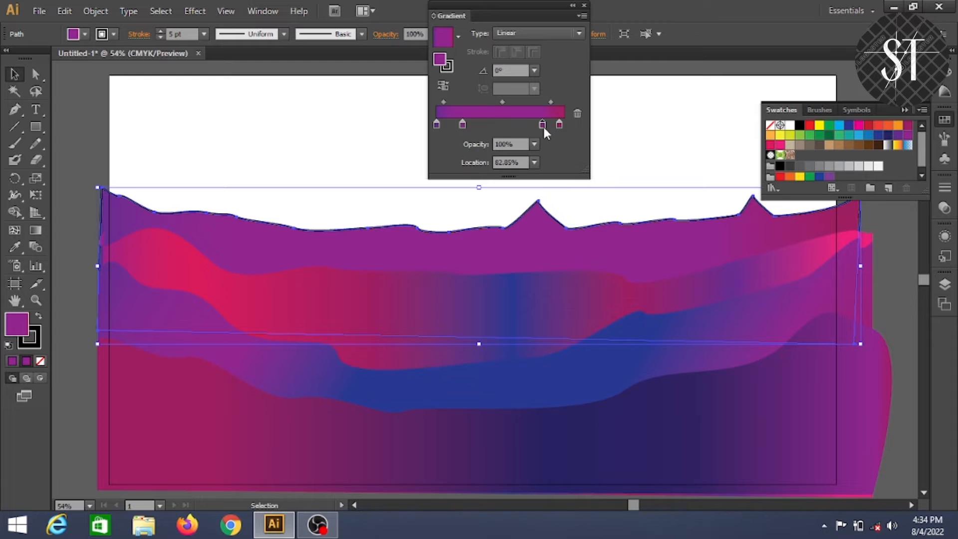
pyautogui.moveTo(478, 124); pyautogui.dragTo(486, 123)
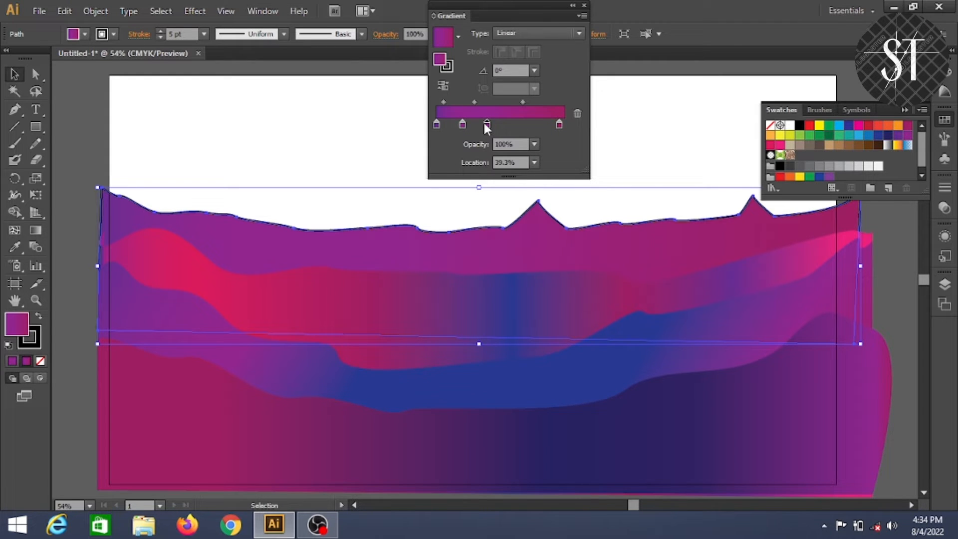
pyautogui.moveTo(896, 136); pyautogui.dragTo(523, 123)
pyautogui.moveTo(900, 137); pyautogui.dragTo(532, 123)
# Try two yellow stops in the farthest hill's gradient, one at 52.69%, and remove both.
pyautogui.moveTo(776, 138); pyautogui.dragTo(498, 124)
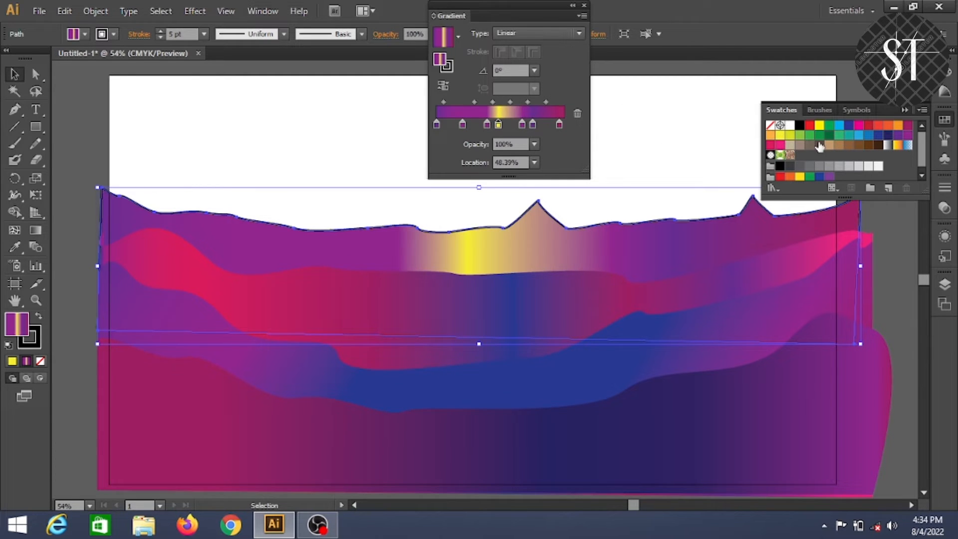
pyautogui.moveTo(819, 125); pyautogui.dragTo(503, 124)
pyautogui.click(534, 144)
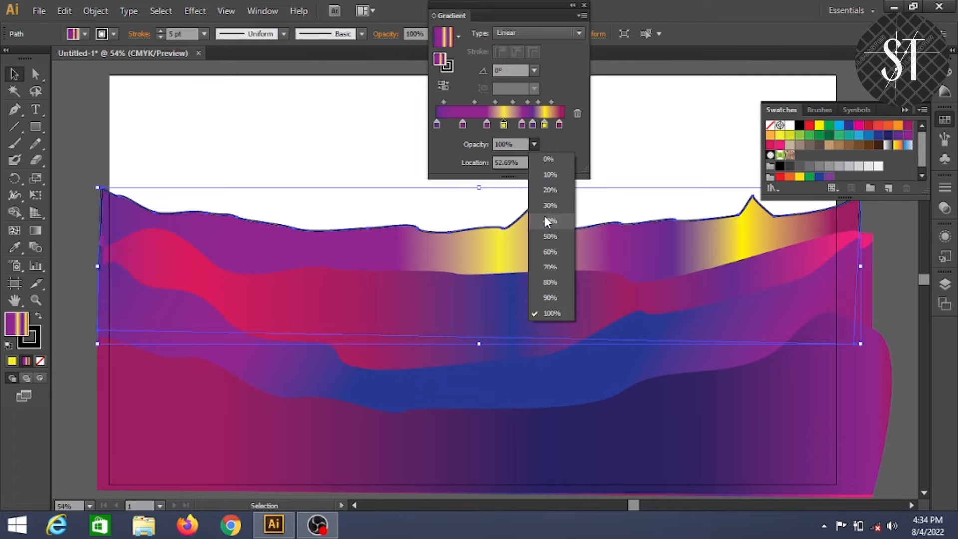
pyautogui.click(544, 216)
pyautogui.moveTo(504, 125); pyautogui.dragTo(484, 137)
pyautogui.moveTo(500, 126); pyautogui.dragTo(694, 281)
pyautogui.moveTo(545, 125); pyautogui.dragTo(522, 130)
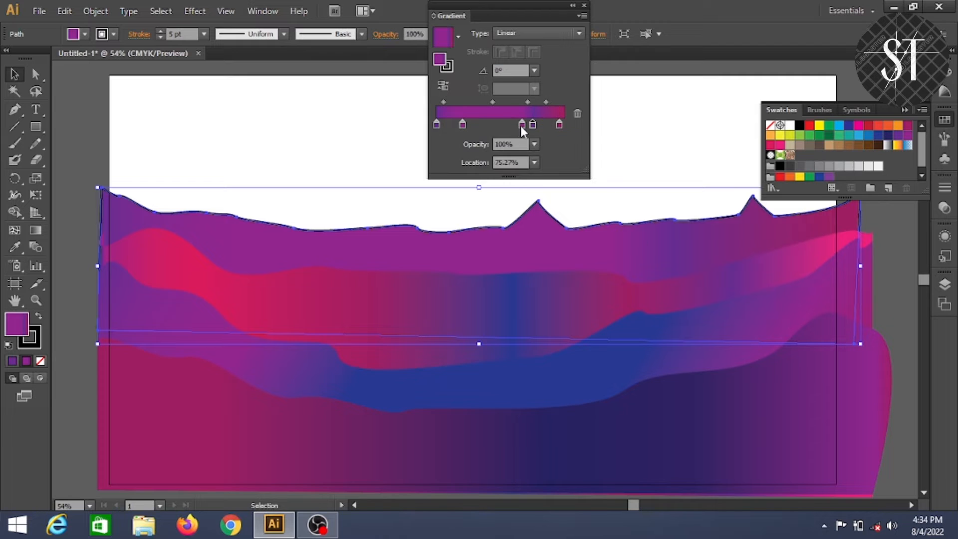
# Give the farthest hill's gradient a red start, a dark blue stop at 33.33% and a magenta stop at 69.89%.
pyautogui.moveTo(865, 125); pyautogui.dragTo(543, 124)
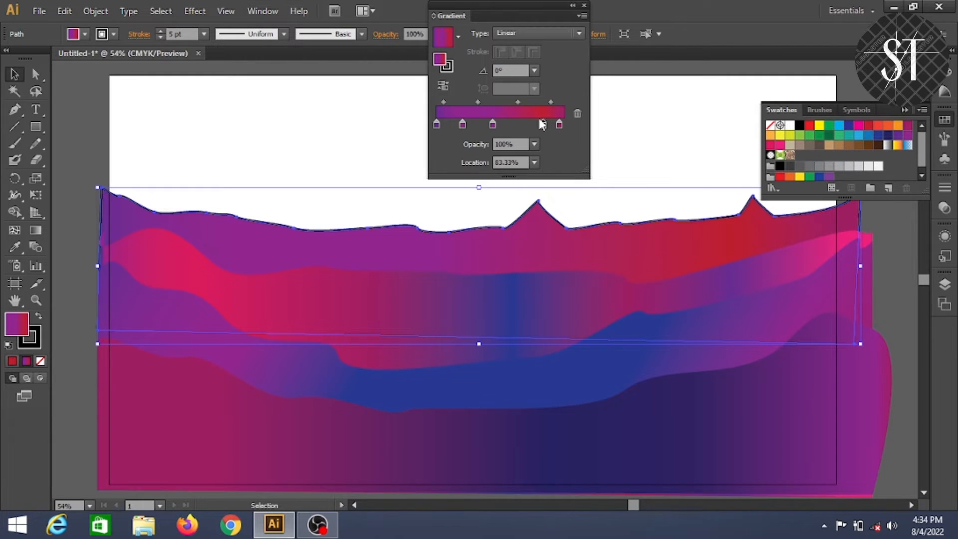
pyautogui.moveTo(447, 124); pyautogui.dragTo(454, 124)
pyautogui.moveTo(887, 135); pyautogui.dragTo(479, 125)
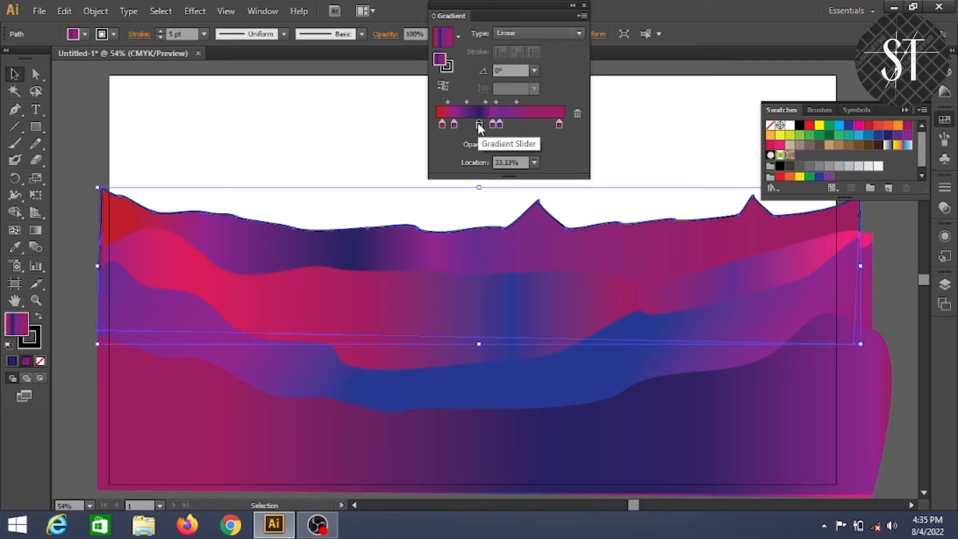
pyautogui.moveTo(493, 124); pyautogui.dragTo(521, 121)
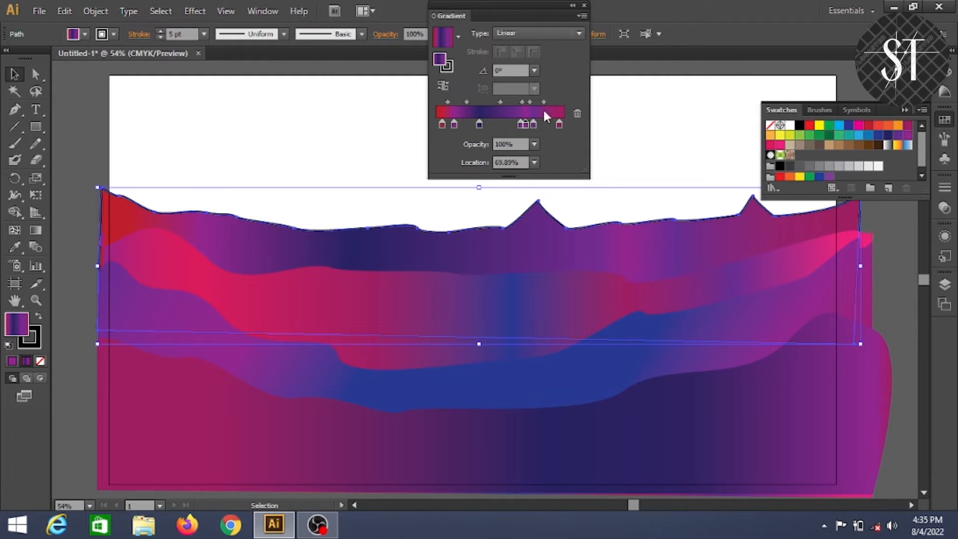
# Add a blue stop to the farthest hill's gradient, remove the magenta and violet stops near it, and set its location to 79.57%.
pyautogui.click(878, 125)
pyautogui.click(878, 135)
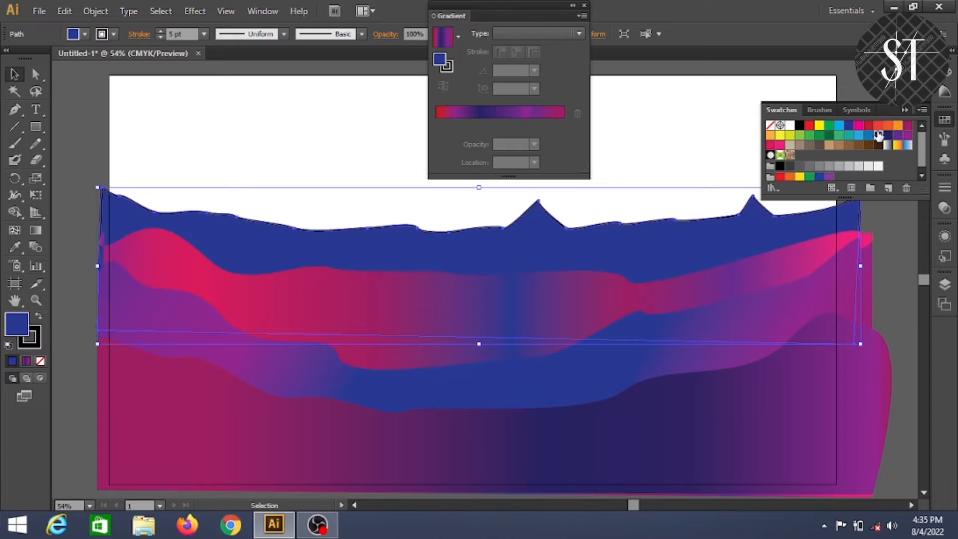
pyautogui.click(526, 114)
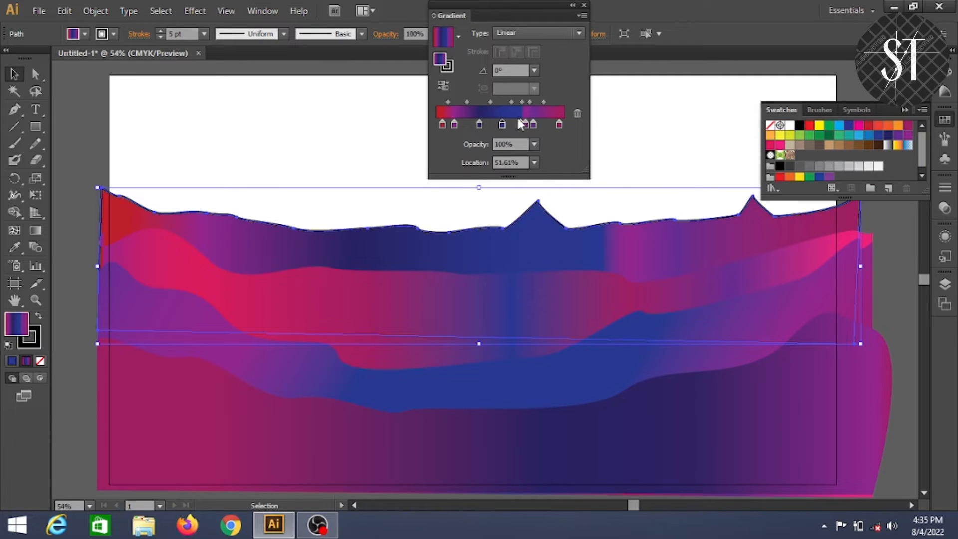
pyautogui.moveTo(533, 124); pyautogui.dragTo(622, 268)
pyautogui.moveTo(548, 124); pyautogui.dragTo(599, 249)
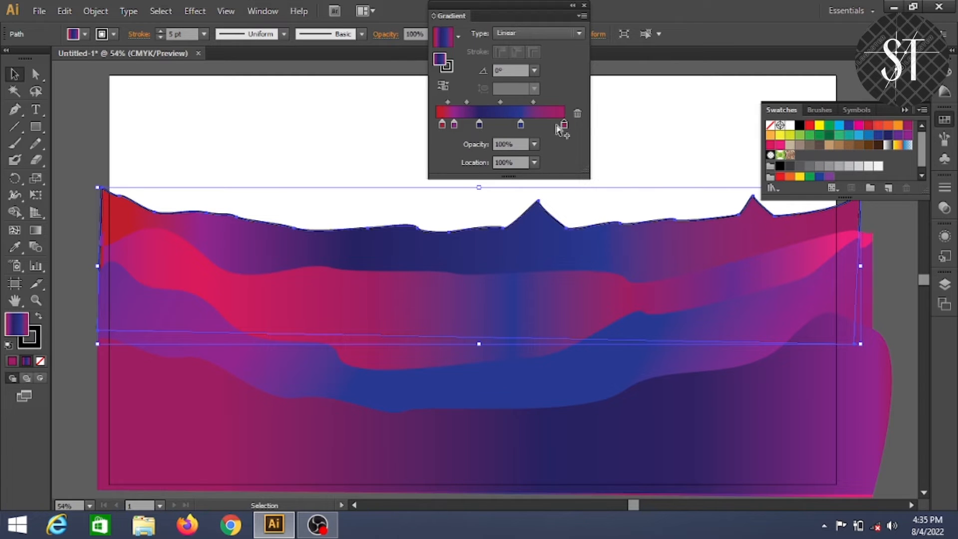
pyautogui.moveTo(521, 125); pyautogui.dragTo(538, 126)
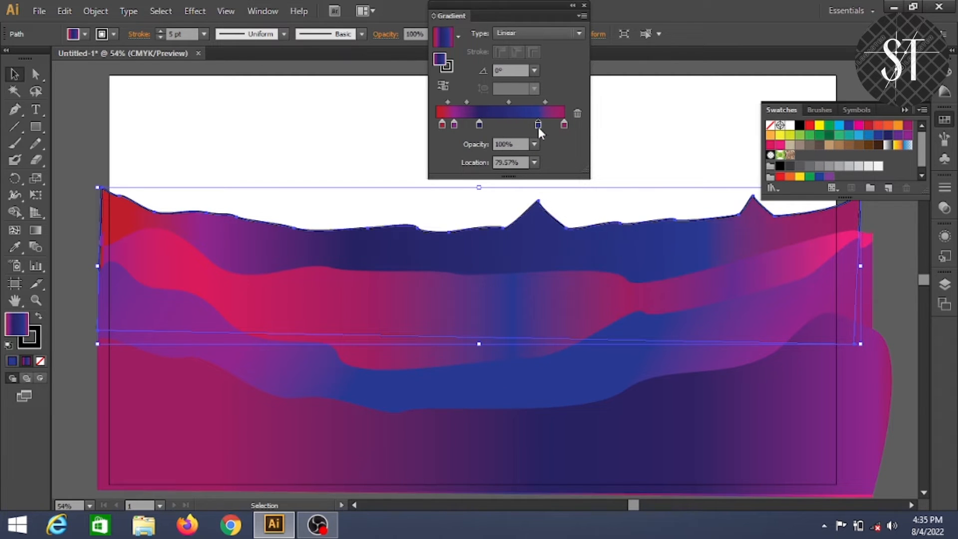
# Rearrange the farthest hill's gradient as red, crimson, magenta, dark blue and blue, and put away the Gradient panel and swatches.
pyautogui.moveTo(478, 124)
pyautogui.mouseDown()
pyautogui.moveTo(531, 125)
pyautogui.moveTo(490, 125)
pyautogui.moveTo(524, 152)
pyautogui.moveTo(532, 125)
pyautogui.moveTo(433, 128)
pyautogui.moveTo(489, 124)
pyautogui.mouseUp()
pyautogui.doubleClick(483, 125)
pyautogui.click(475, 125)
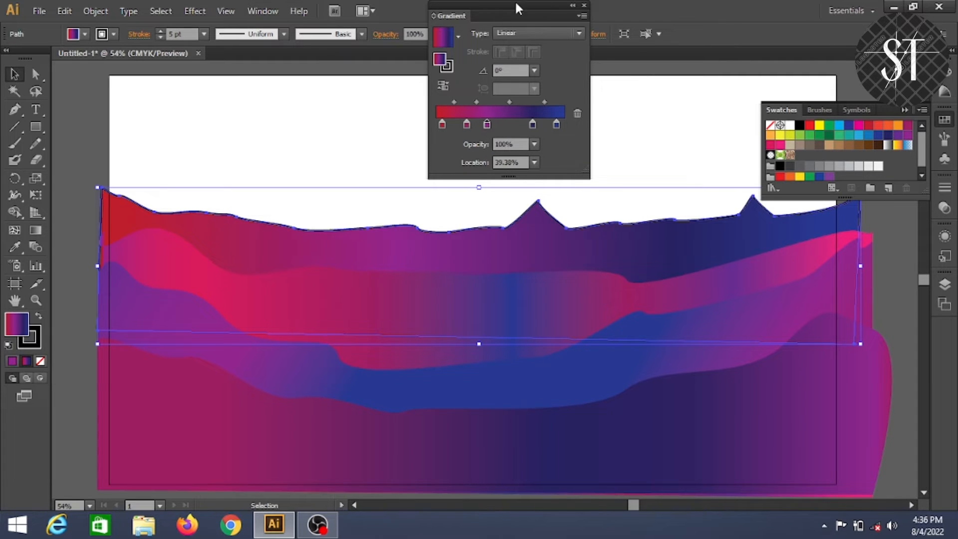
pyautogui.moveTo(512, 18); pyautogui.dragTo(941, 319)
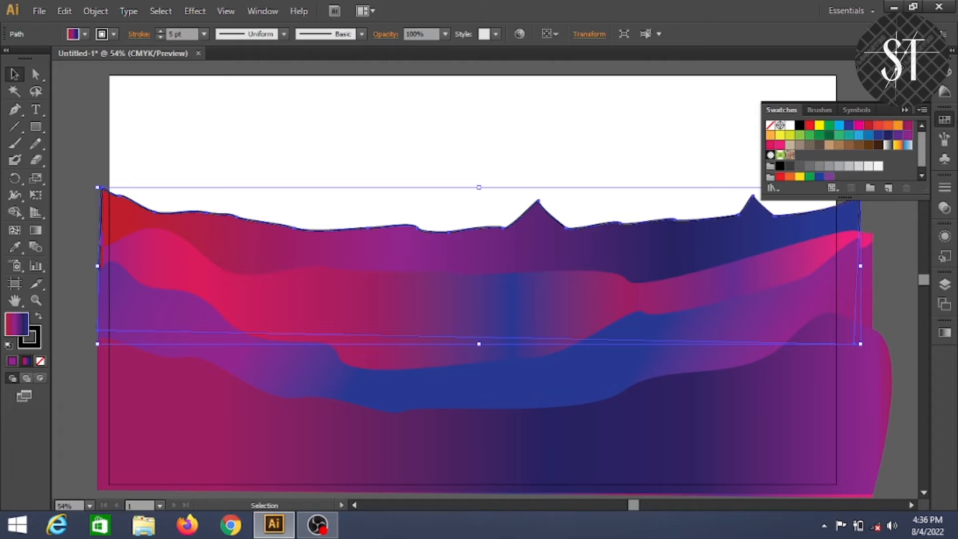
pyautogui.click(945, 119)
# Lock Layer 5, make Layer 4 active and select its hill.
pyautogui.click(945, 285)
pyautogui.click(787, 337)
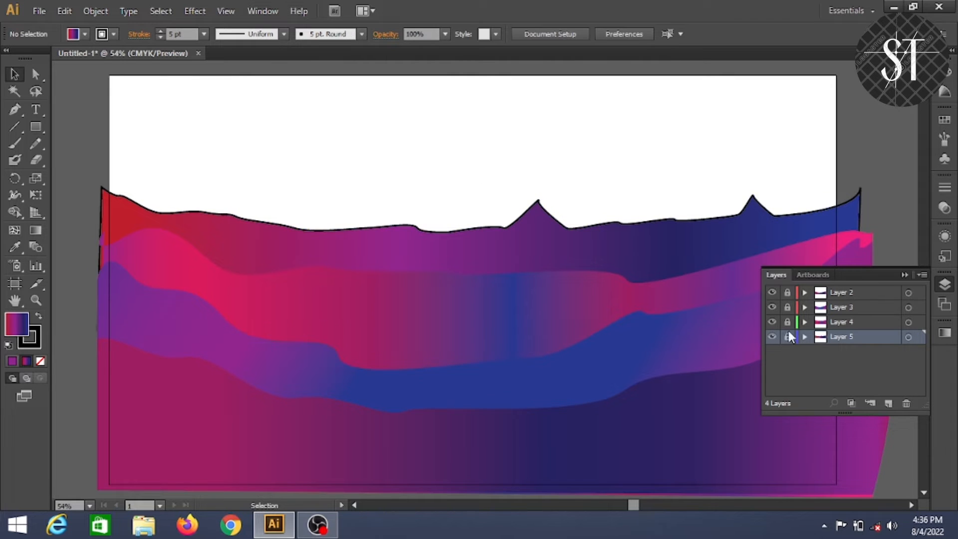
pyautogui.click(842, 323)
pyautogui.click(548, 363)
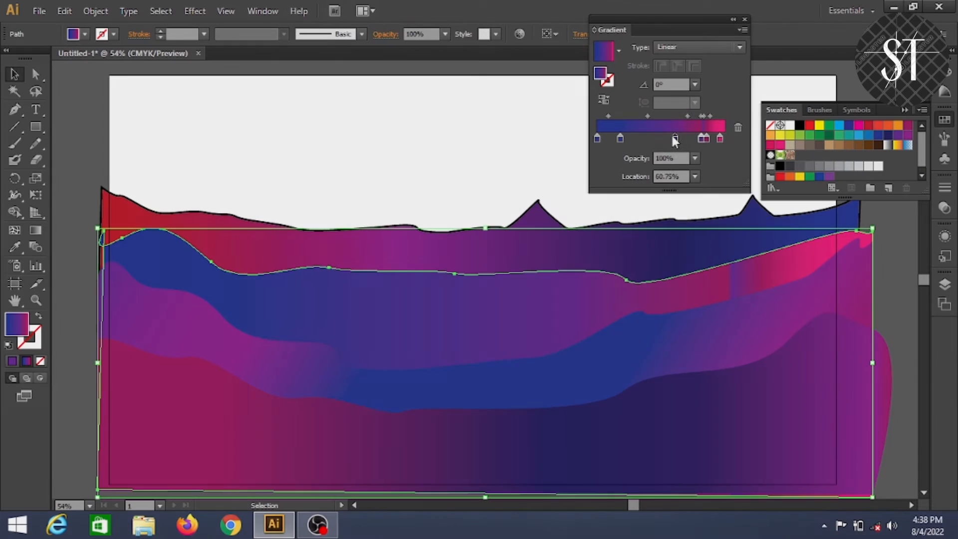
# Rework the Layer 4 hill's gradient from blue through violet to a pink stop at 84.41% and a crimson end, and put away the colour panels.
pyautogui.moveTo(673, 136)
pyautogui.mouseDown()
pyautogui.moveTo(639, 141)
pyautogui.moveTo(709, 135)
pyautogui.moveTo(663, 139)
pyautogui.moveTo(681, 140)
pyautogui.mouseUp()
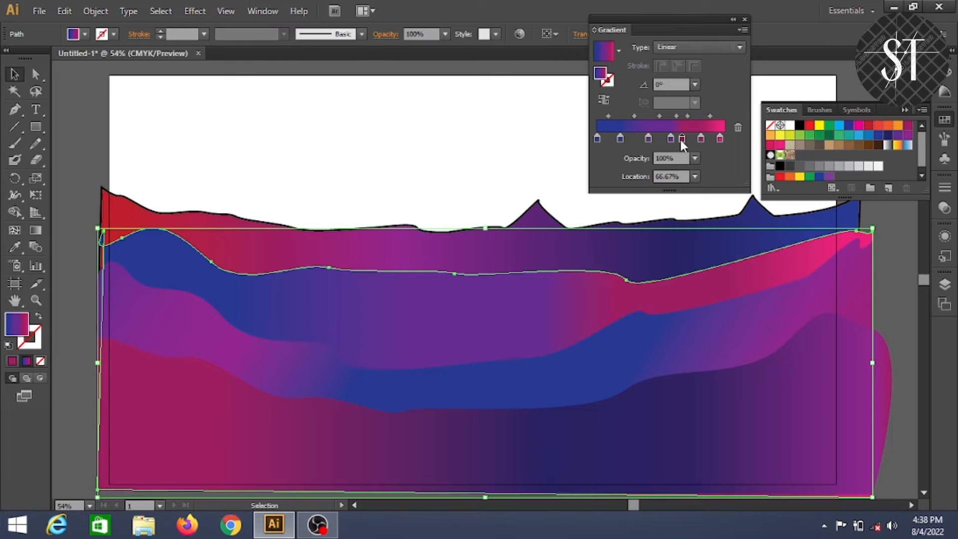
pyautogui.click(681, 138)
pyautogui.moveTo(660, 138)
pyautogui.mouseDown()
pyautogui.moveTo(672, 138)
pyautogui.moveTo(648, 137)
pyautogui.moveTo(718, 140)
pyautogui.moveTo(666, 148)
pyautogui.mouseUp()
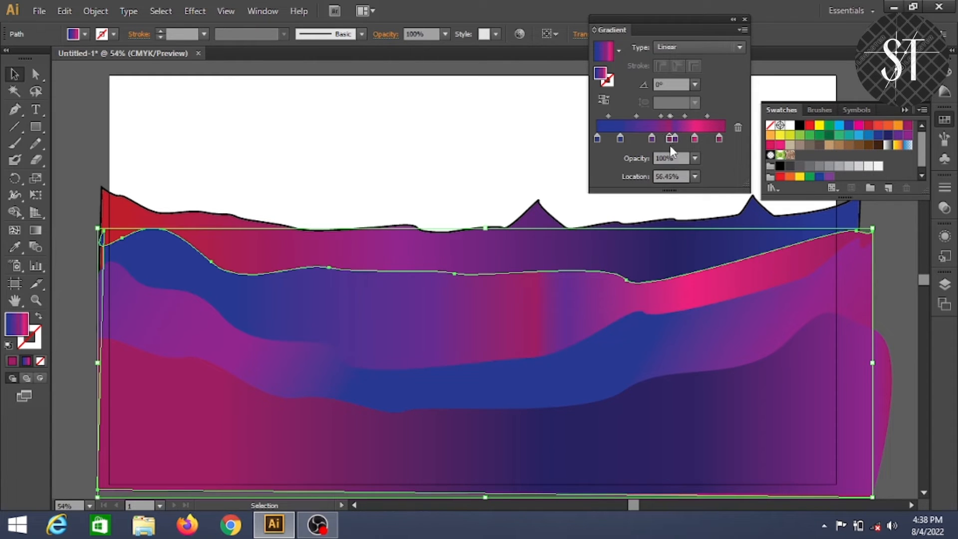
pyautogui.moveTo(668, 137); pyautogui.dragTo(704, 138)
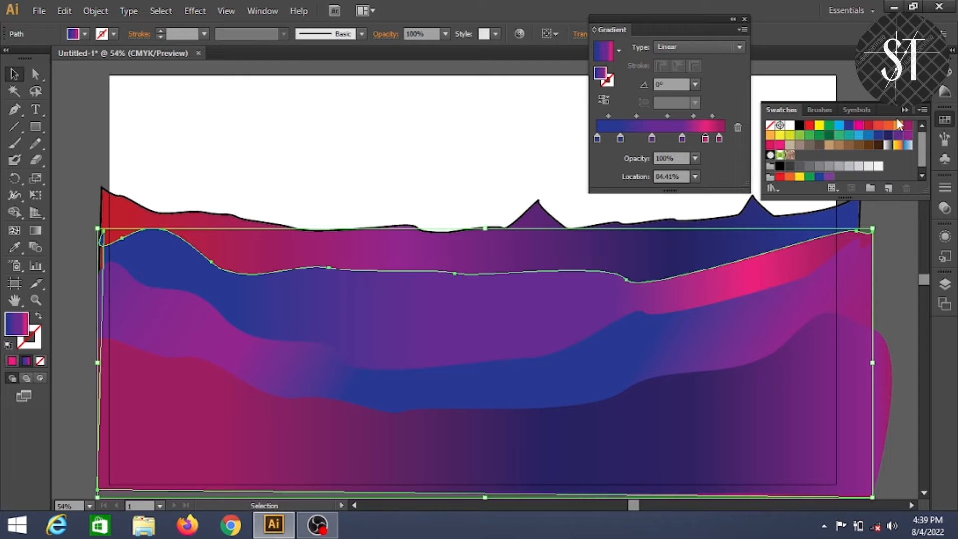
pyautogui.click(944, 123)
pyautogui.moveTo(624, 29); pyautogui.dragTo(944, 318)
# Lock Layer 4 and make Layer 5 the active layer.
pyautogui.click(944, 285)
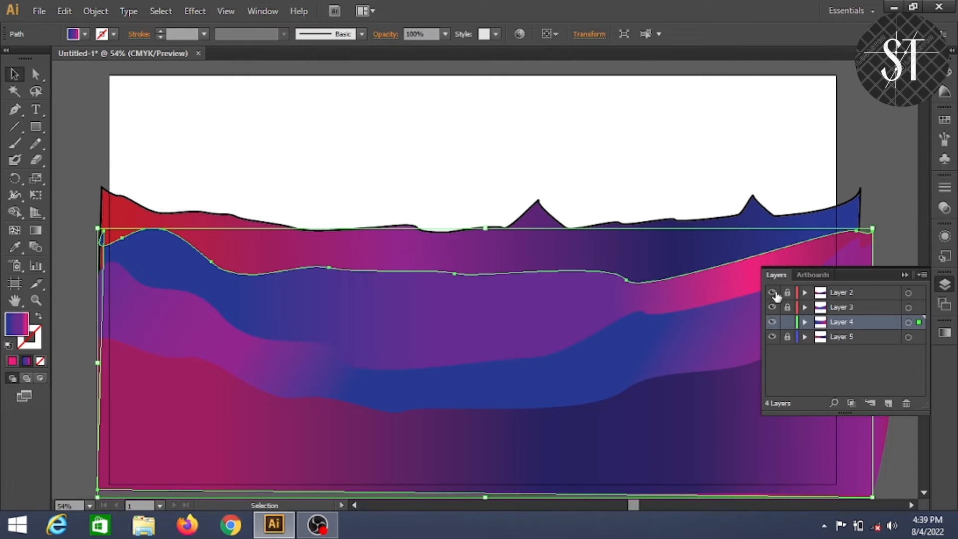
pyautogui.click(787, 322)
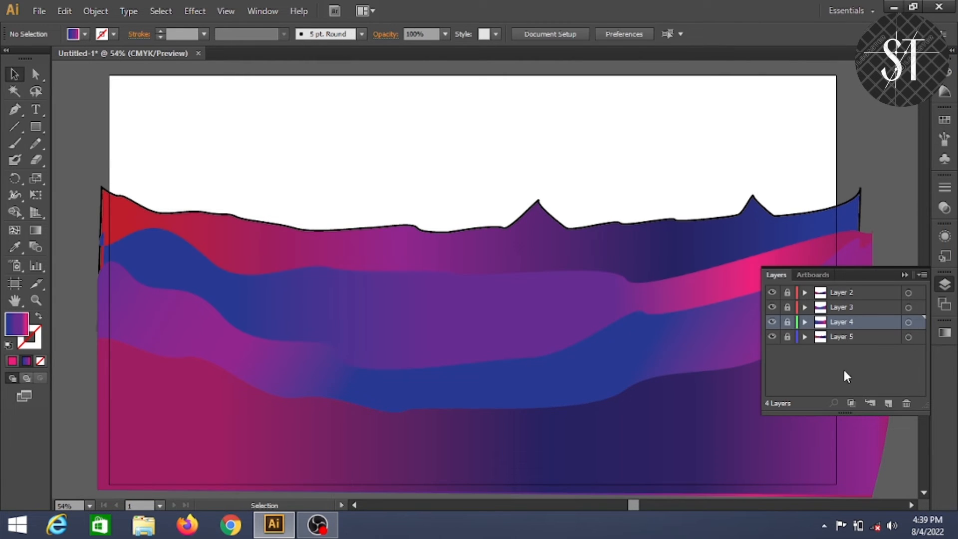
pyautogui.click(838, 337)
pyautogui.click(944, 285)
# Select the jagged farthest hill on Layer 5, remove its black stroke and deselect it.
pyautogui.click(944, 187)
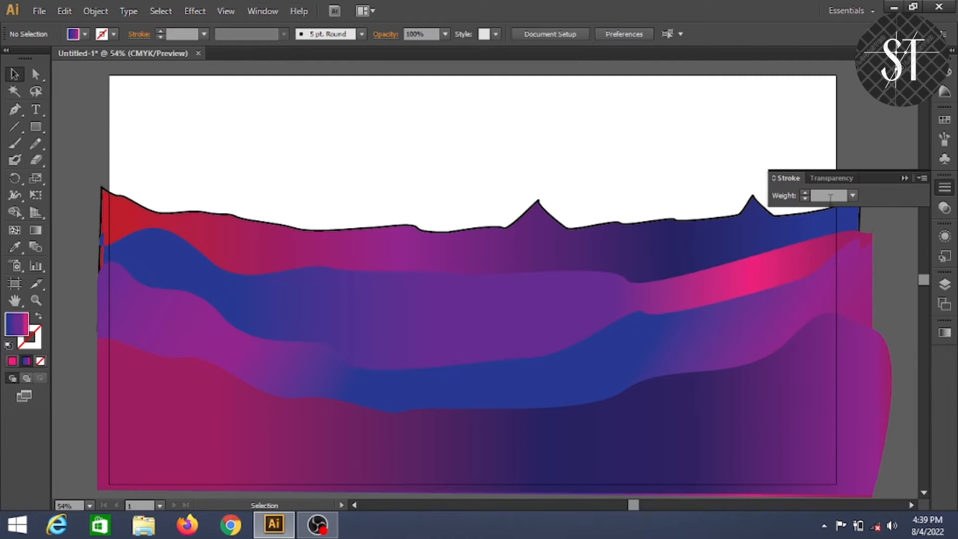
pyautogui.click(945, 333)
pyautogui.click(944, 333)
pyautogui.click(944, 291)
pyautogui.moveTo(605, 117); pyautogui.dragTo(643, 320)
pyautogui.click(947, 188)
pyautogui.click(948, 189)
pyautogui.click(948, 189)
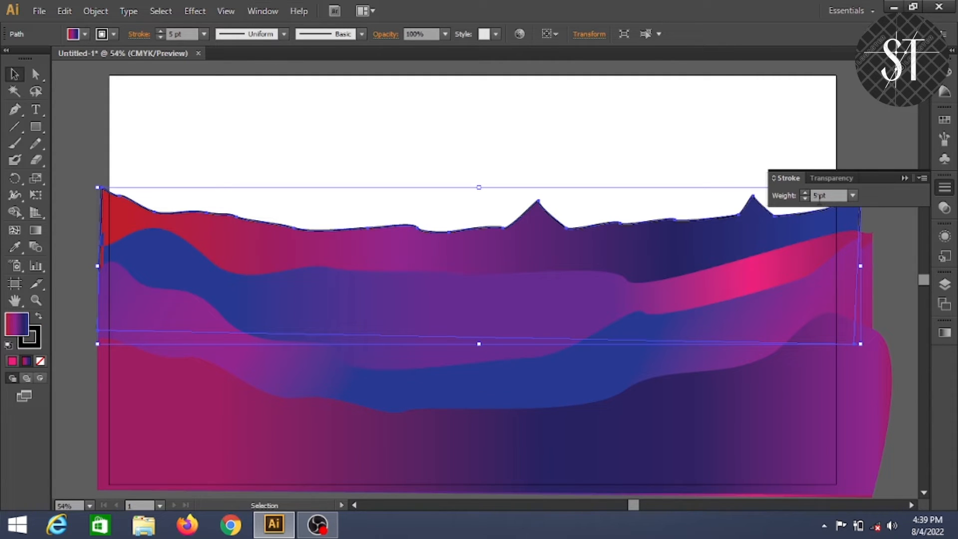
pyautogui.press('Return')
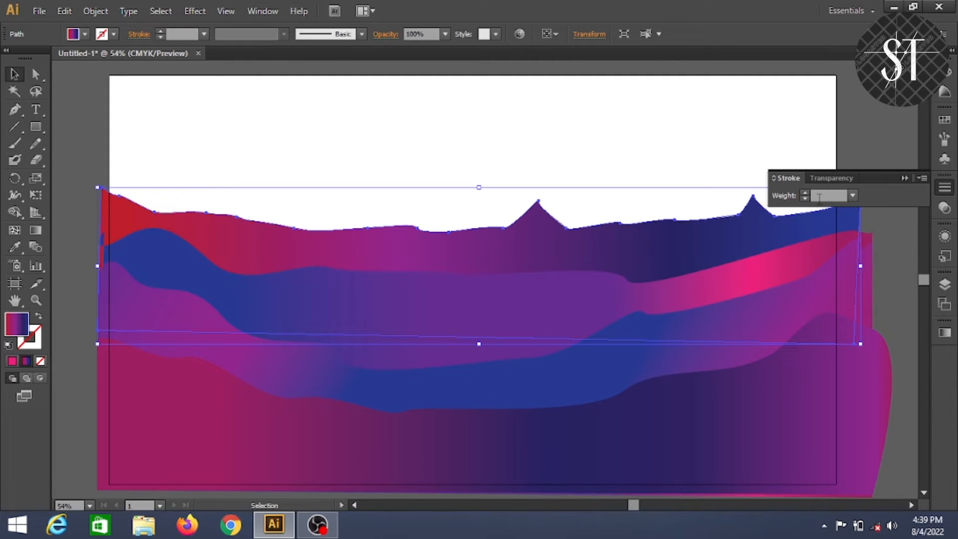
pyautogui.click(944, 188)
pyautogui.click(410, 117)
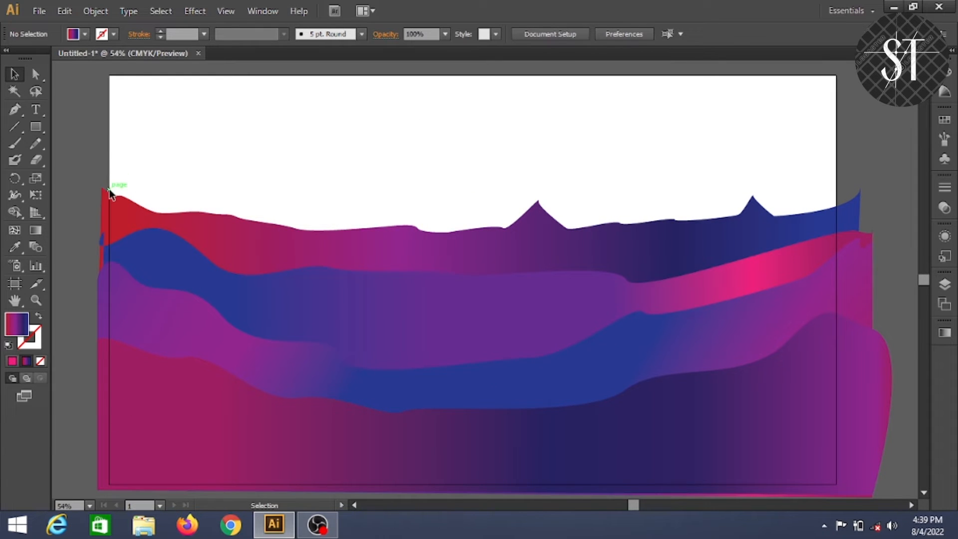
pyautogui.click(33, 93)
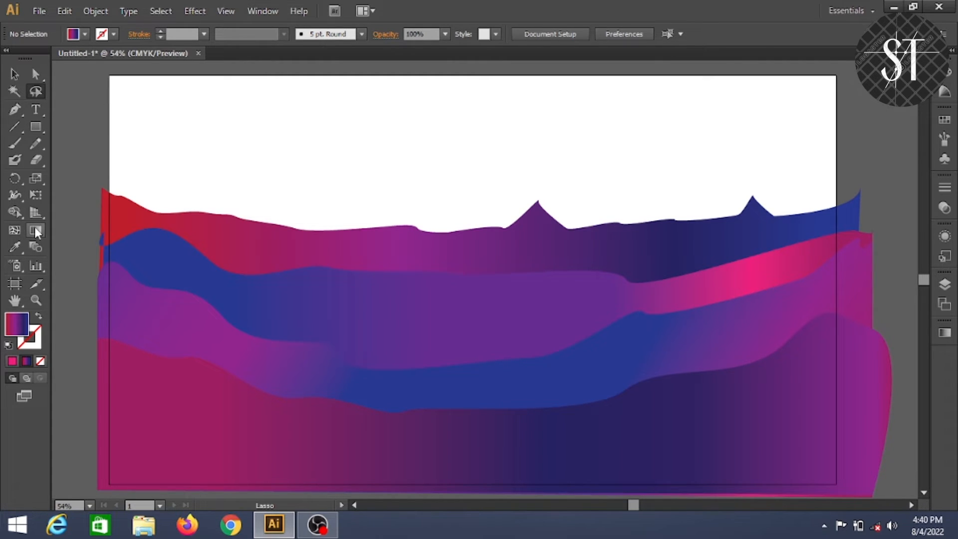
pyautogui.click(35, 247)
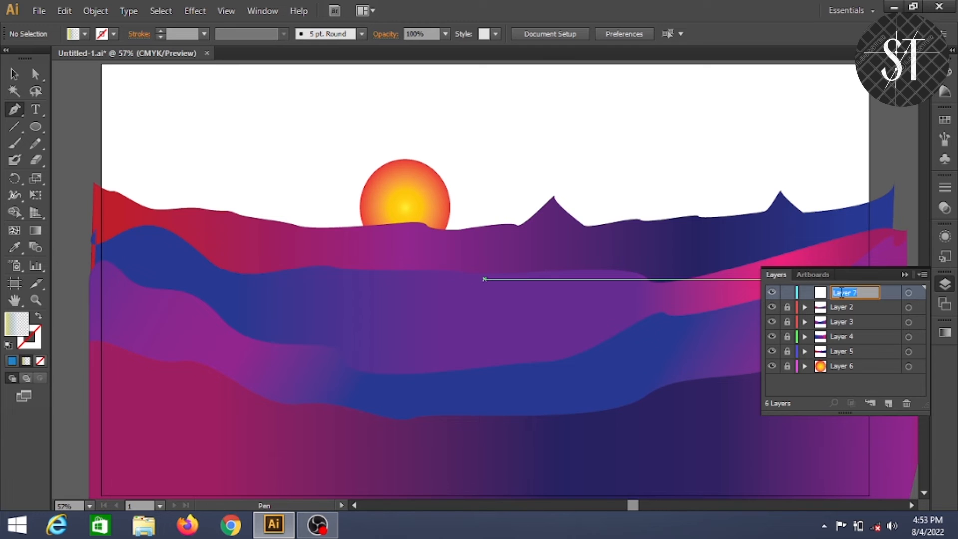
# Rename the new top layer as gradient.
pyautogui.press('Return')
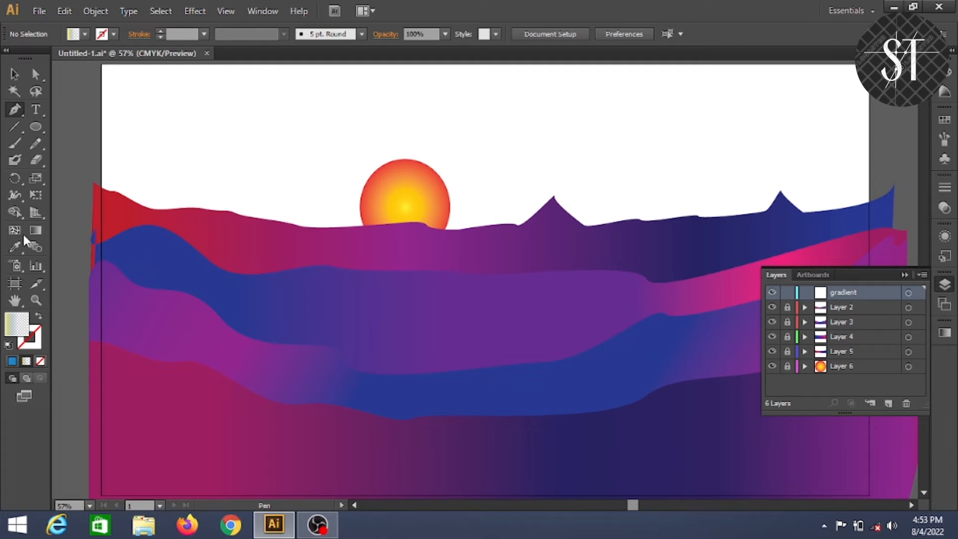
# Trace the hill crest beneath the sun, from one side of the disc to the other, with the yellow-to-transparent gradient as fill.
pyautogui.click(945, 332)
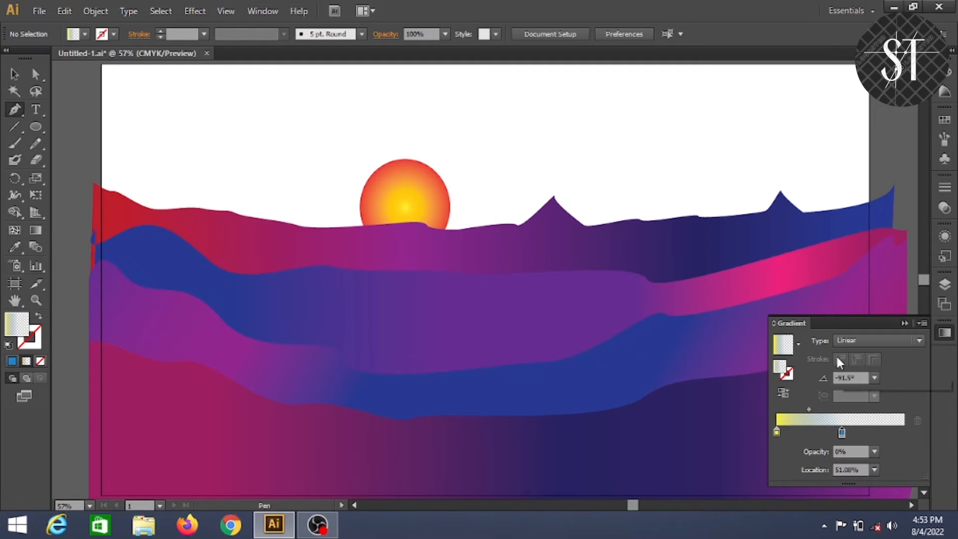
pyautogui.click(796, 347)
pyautogui.click(948, 331)
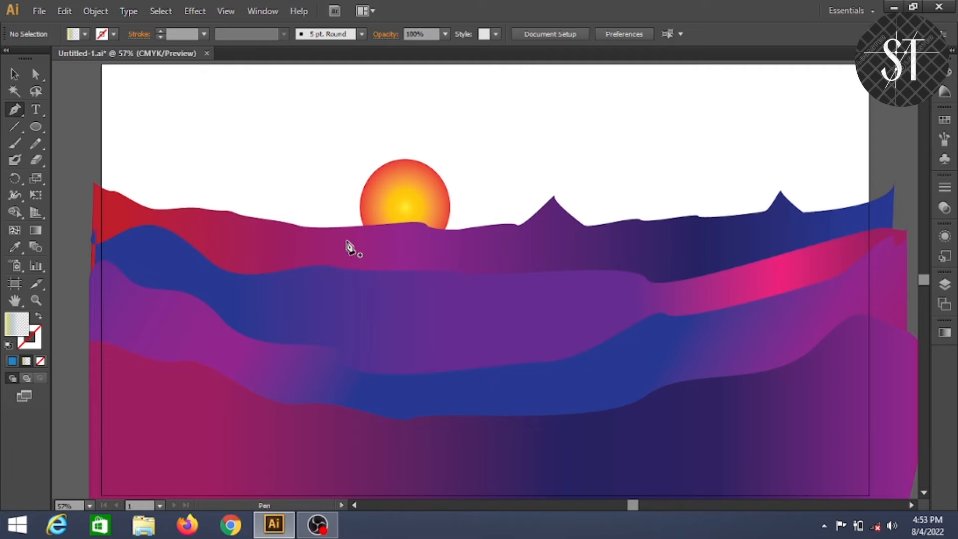
pyautogui.hotkey('ctrl', '+')
pyautogui.hotkey('ctrl', '+')
pyautogui.hotkey('ctrl', '+')
pyautogui.moveTo(631, 505); pyautogui.dragTo(623, 505)
pyautogui.moveTo(923, 281); pyautogui.dragTo(922, 275)
pyautogui.click(438, 411)
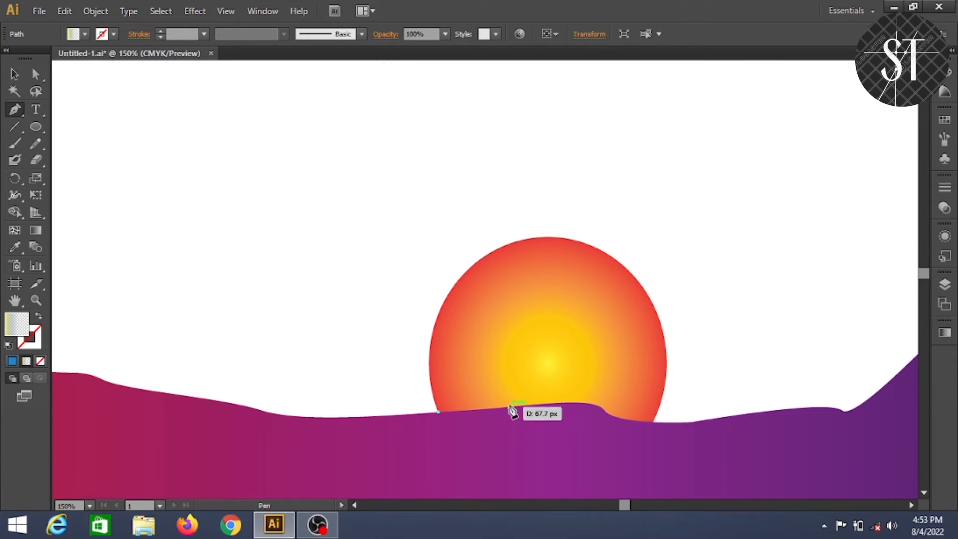
pyautogui.click(567, 402)
pyautogui.moveTo(604, 410); pyautogui.dragTo(603, 418)
pyautogui.click(653, 424)
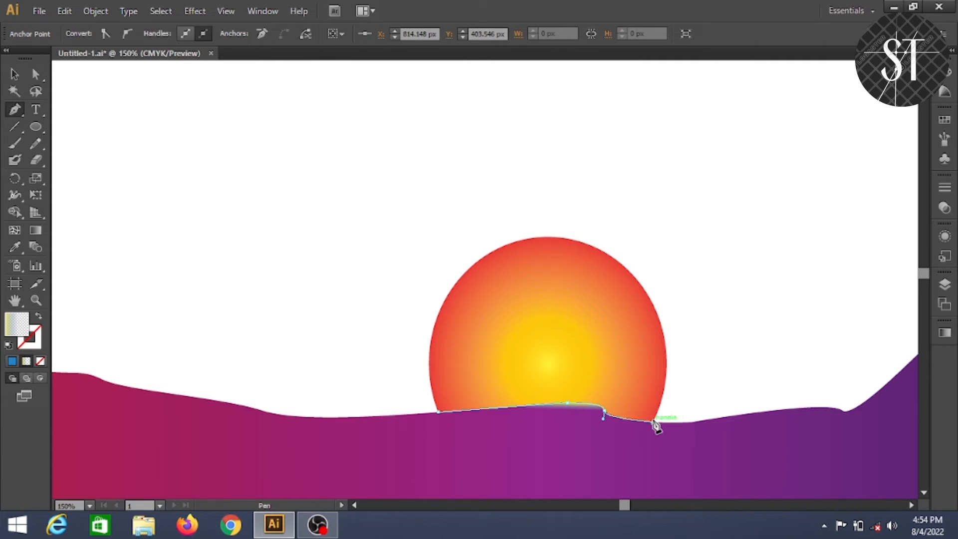
pyautogui.hotkey('ctrl', '0')
pyautogui.click(475, 493)
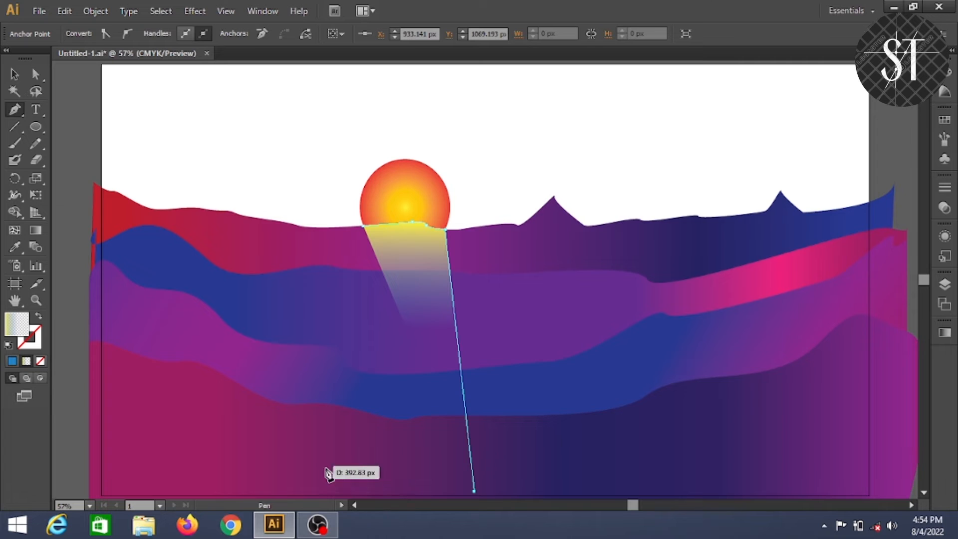
pyautogui.click(337, 494)
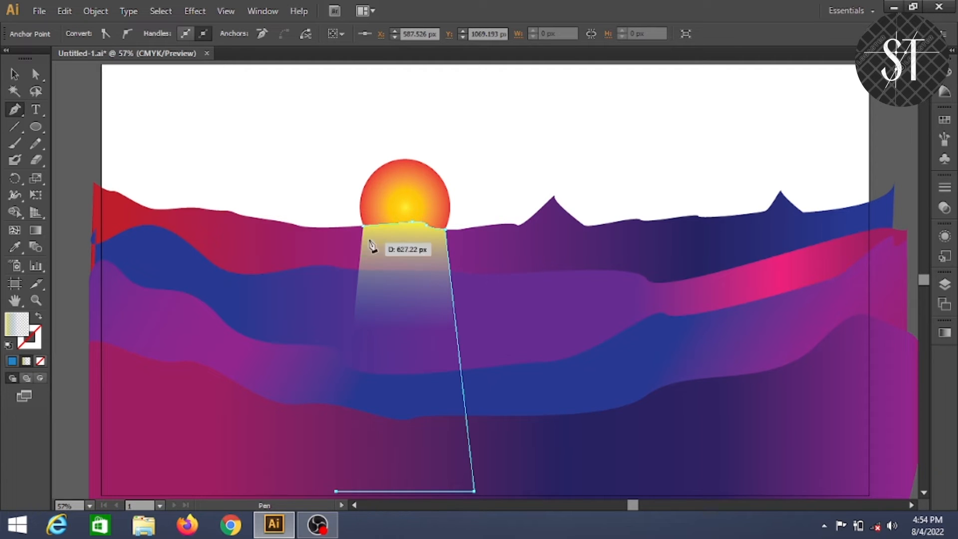
pyautogui.hotkey('ctrl', 'z')
pyautogui.hotkey('ctrl', 'z')
pyautogui.click(529, 486)
pyautogui.click(277, 482)
pyautogui.click(364, 226)
pyautogui.hotkey('ctrl', 'z')
pyautogui.hotkey('ctrl', 'z')
pyautogui.hotkey('ctrl', 'z')
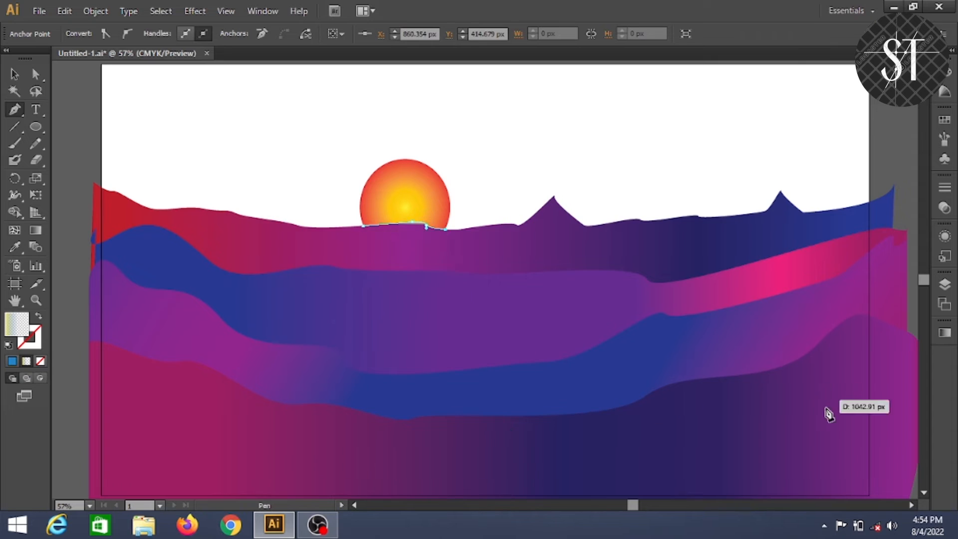
# Complete the traced crest as a closed light beam widening from the sun down across the nearer hills, and lock the gradient layer.
pyautogui.click(831, 421)
pyautogui.click(125, 441)
pyautogui.click(364, 227)
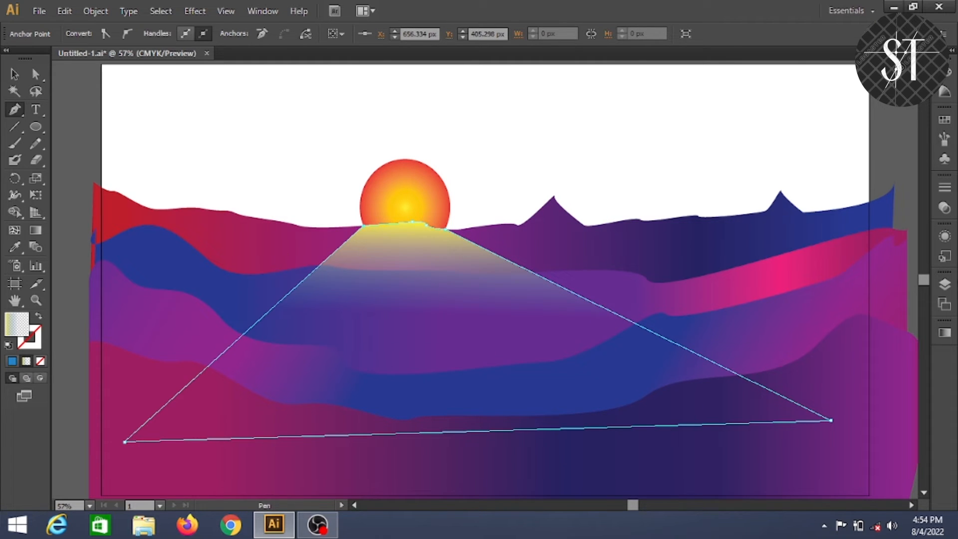
pyautogui.click(948, 284)
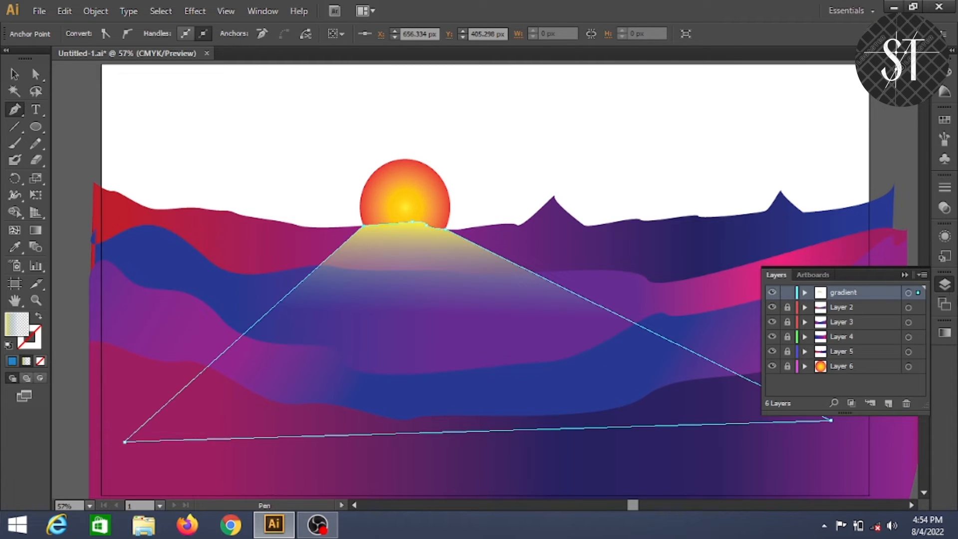
pyautogui.click(786, 294)
pyautogui.moveTo(786, 296)
pyautogui.mouseDown()
pyautogui.moveTo(793, 306)
pyautogui.moveTo(795, 294)
pyautogui.mouseUp()
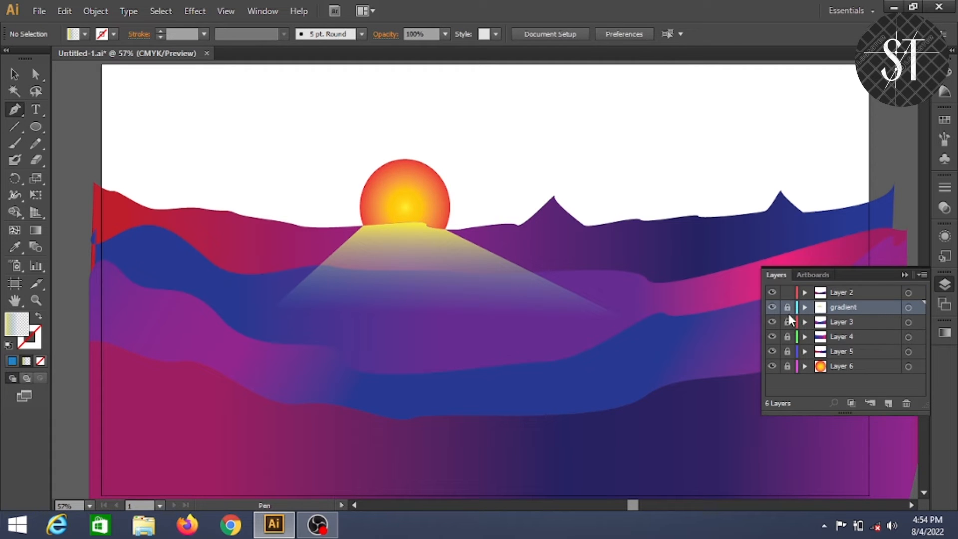
pyautogui.moveTo(839, 310)
pyautogui.mouseDown()
pyautogui.moveTo(834, 346)
pyautogui.moveTo(841, 299)
pyautogui.mouseUp()
pyautogui.click(833, 334)
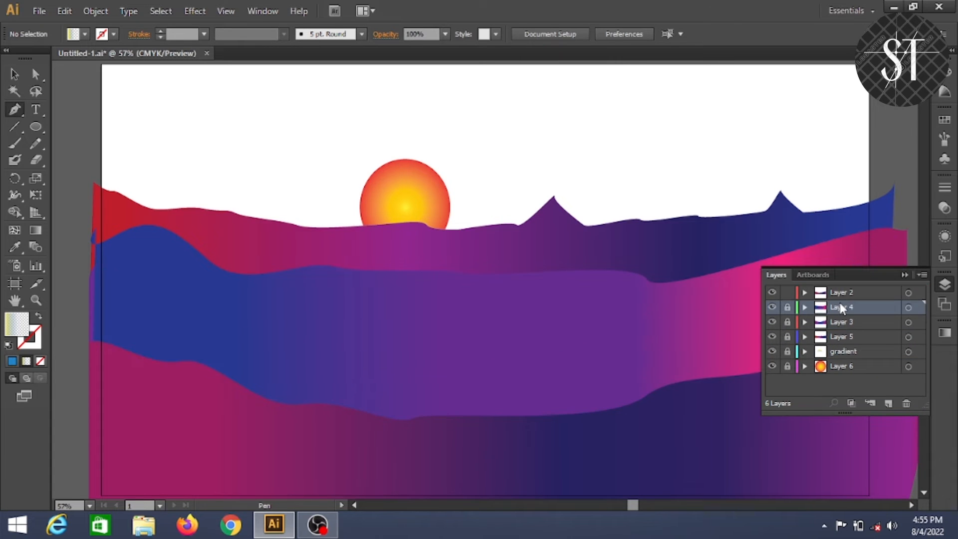
pyautogui.hotkey('ctrl', 'z')
pyautogui.moveTo(832, 349); pyautogui.dragTo(837, 288)
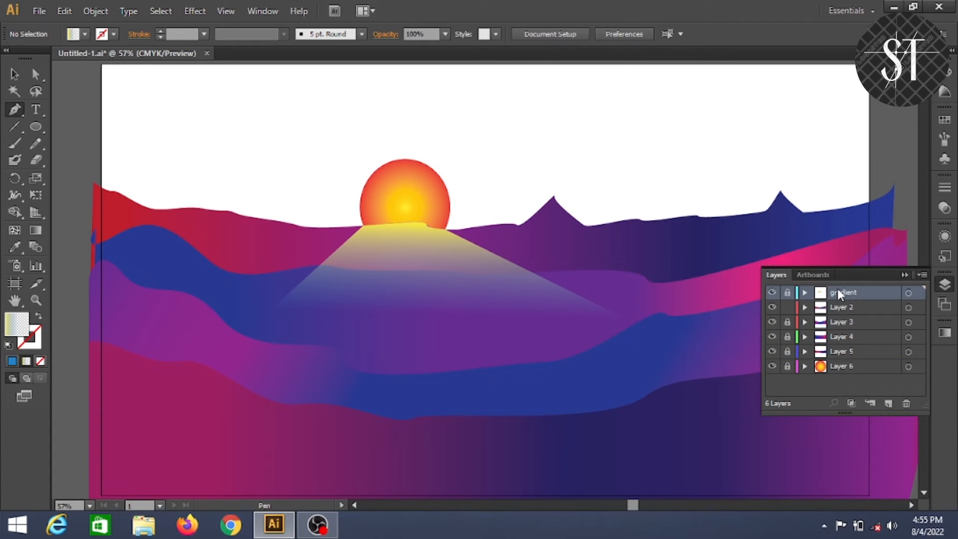
pyautogui.click(942, 284)
pyautogui.click(160, 11)
pyautogui.moveTo(195, 11)
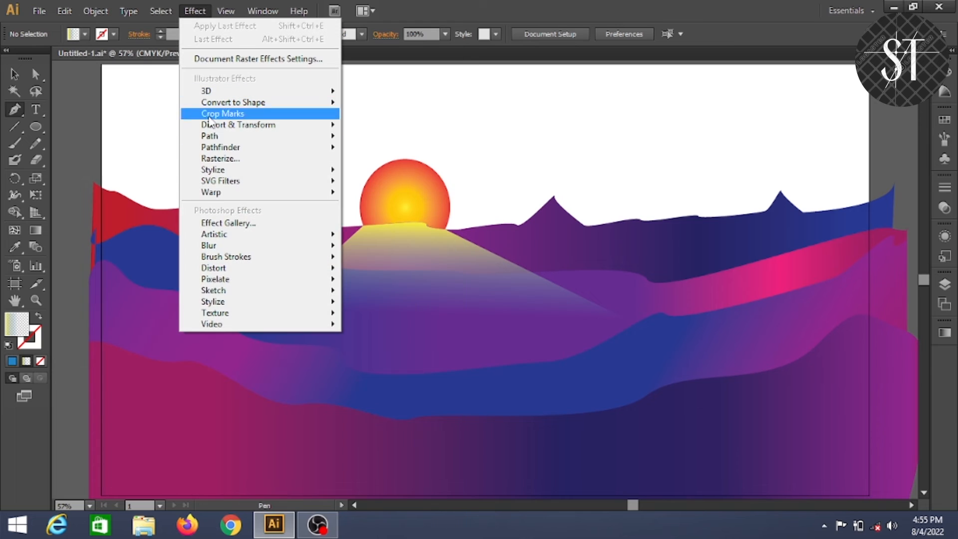
pyautogui.moveTo(273, 181)
pyautogui.click(450, 226)
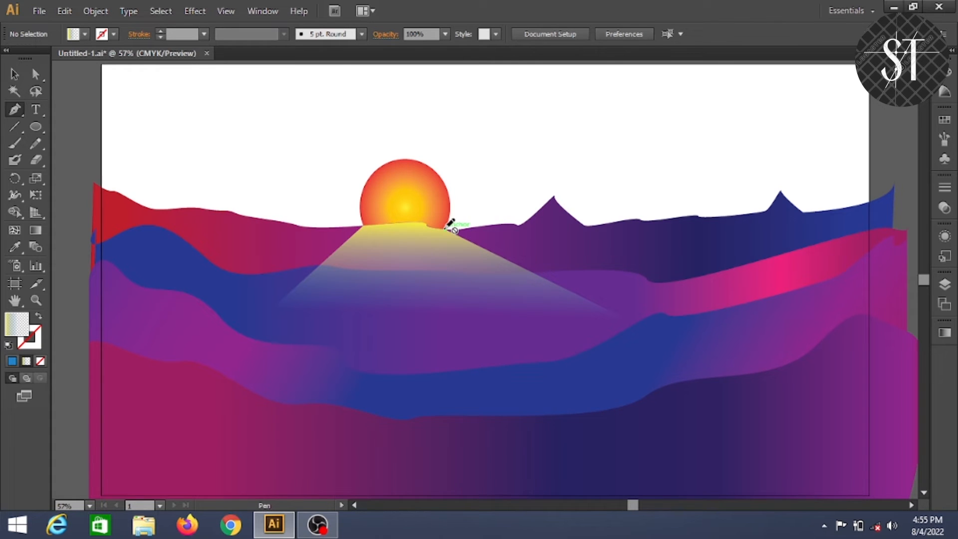
pyautogui.click(194, 11)
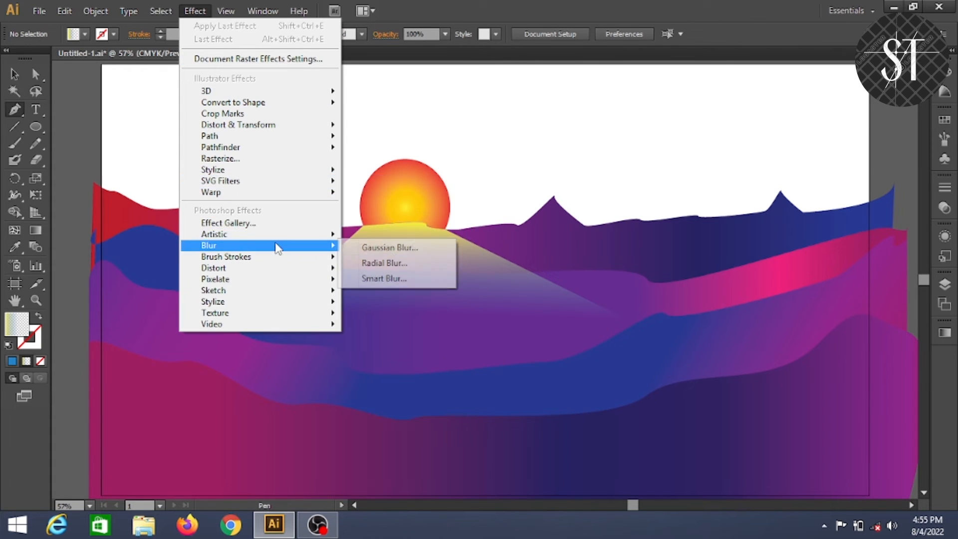
pyautogui.moveTo(278, 248)
pyautogui.click(389, 248)
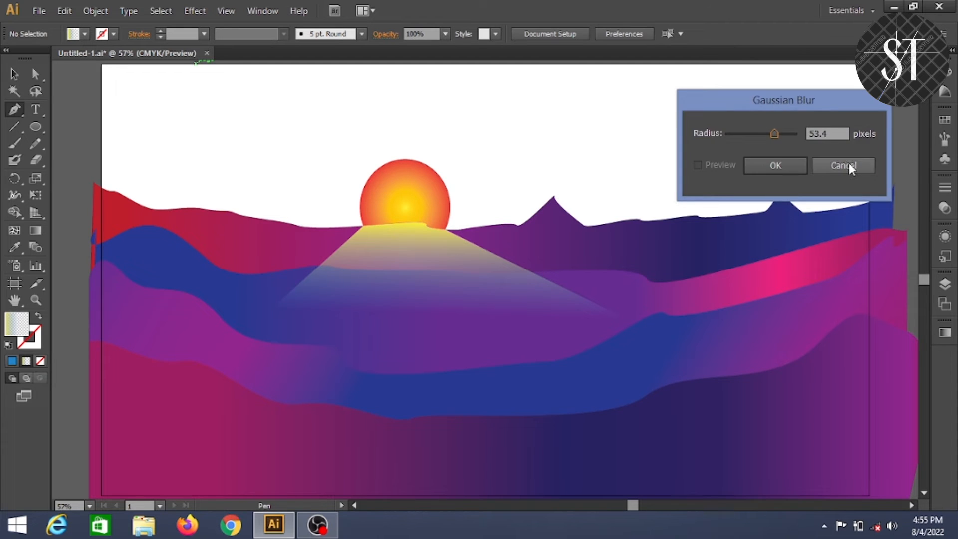
pyautogui.click(843, 165)
# Unlock the gradient layer, apply a Gaussian Blur with a 10-pixel radius to the light beam, and deselect it.
pyautogui.click(14, 74)
pyautogui.click(945, 284)
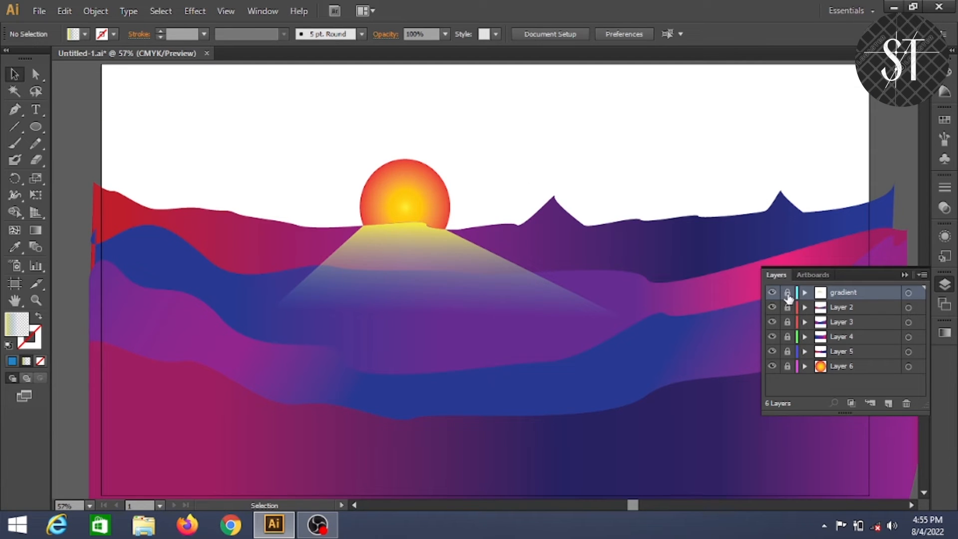
pyautogui.click(945, 279)
pyautogui.click(443, 357)
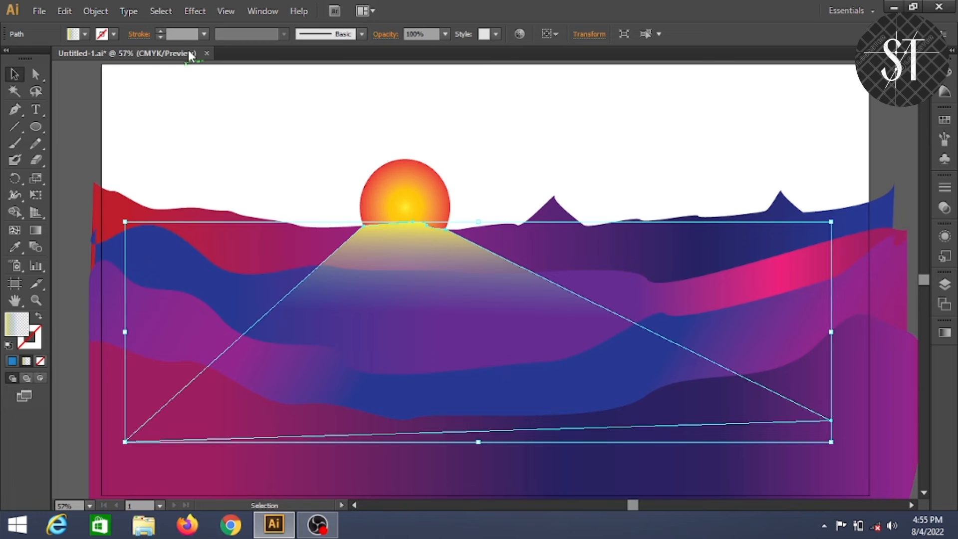
pyautogui.click(129, 11)
pyautogui.moveTo(198, 10)
pyautogui.moveTo(238, 249)
pyautogui.click(361, 249)
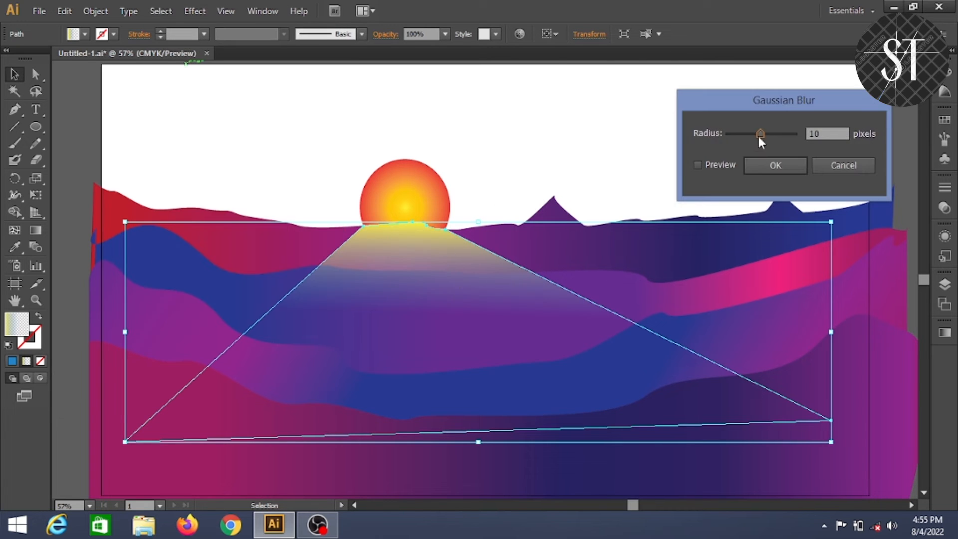
pyautogui.click(758, 167)
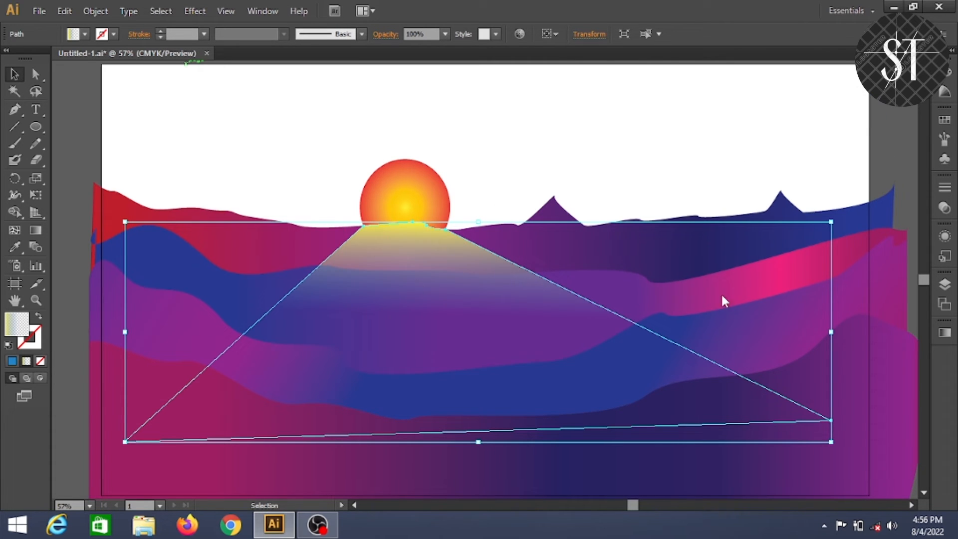
pyautogui.click(626, 259)
# Apply a new Gaussian Blur effect with a radius of 49.1 pixels.
pyautogui.click(160, 11)
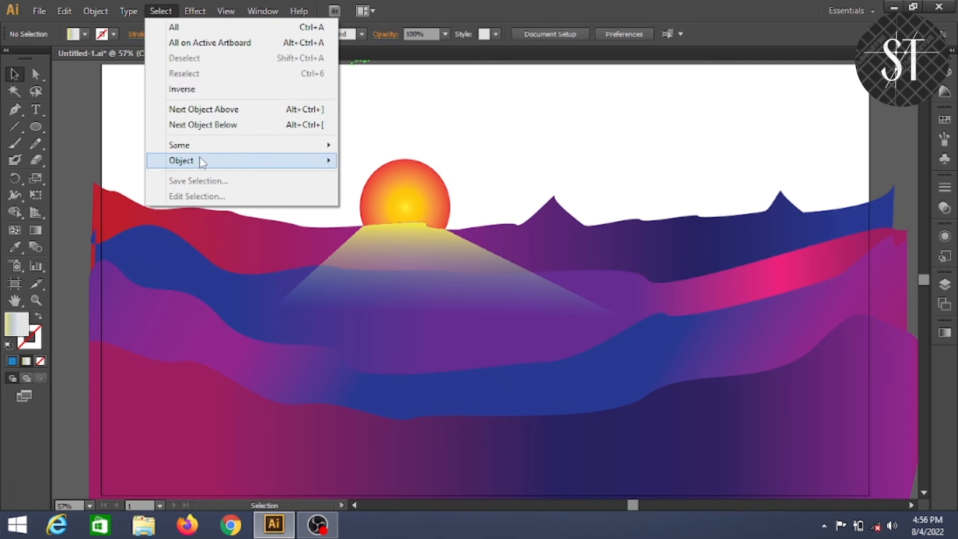
pyautogui.moveTo(195, 11)
pyautogui.moveTo(246, 246)
pyautogui.click(393, 246)
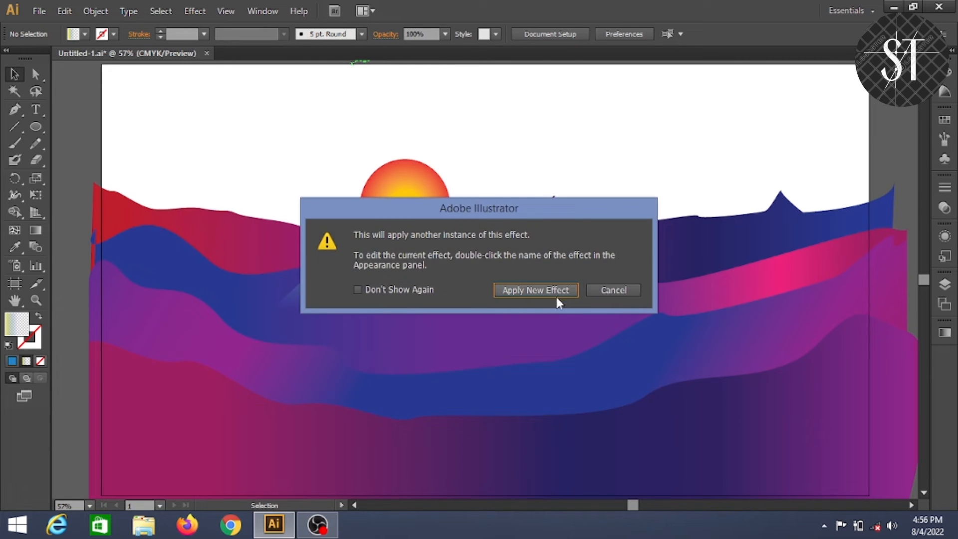
pyautogui.click(556, 295)
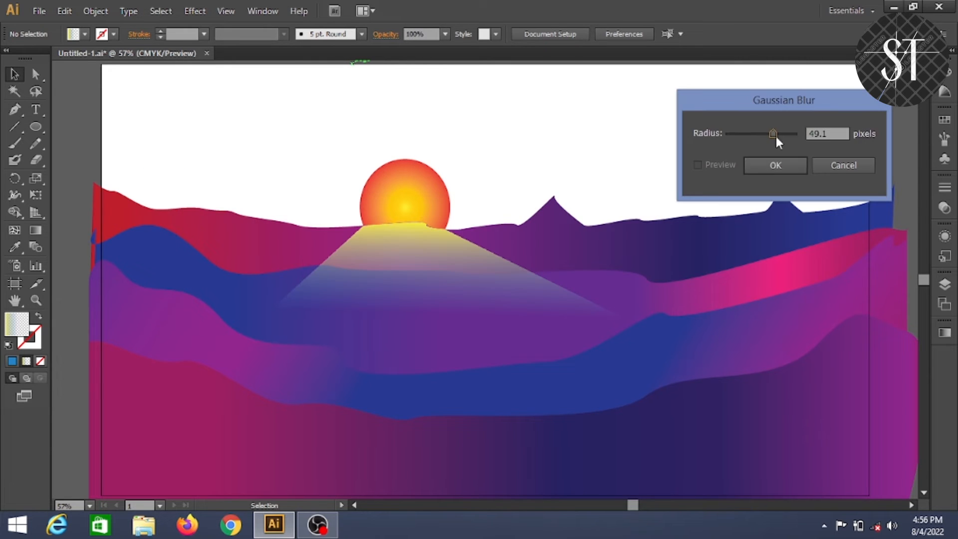
pyautogui.click(775, 165)
# Add another Gaussian Blur to the selected light beam with a radius of 250 pixels and the preview enabled.
pyautogui.click(195, 11)
pyautogui.moveTo(259, 245)
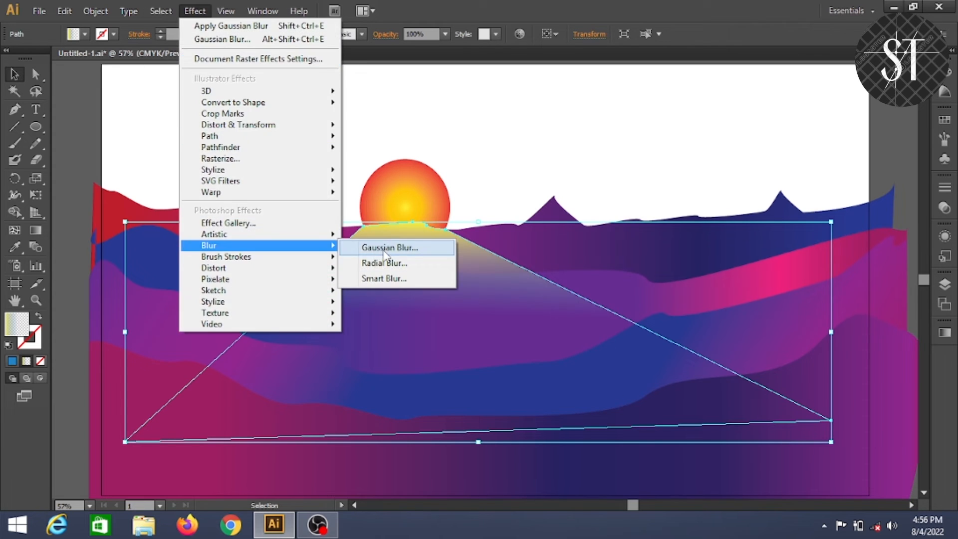
pyautogui.click(389, 247)
pyautogui.click(556, 295)
pyautogui.press('Return')
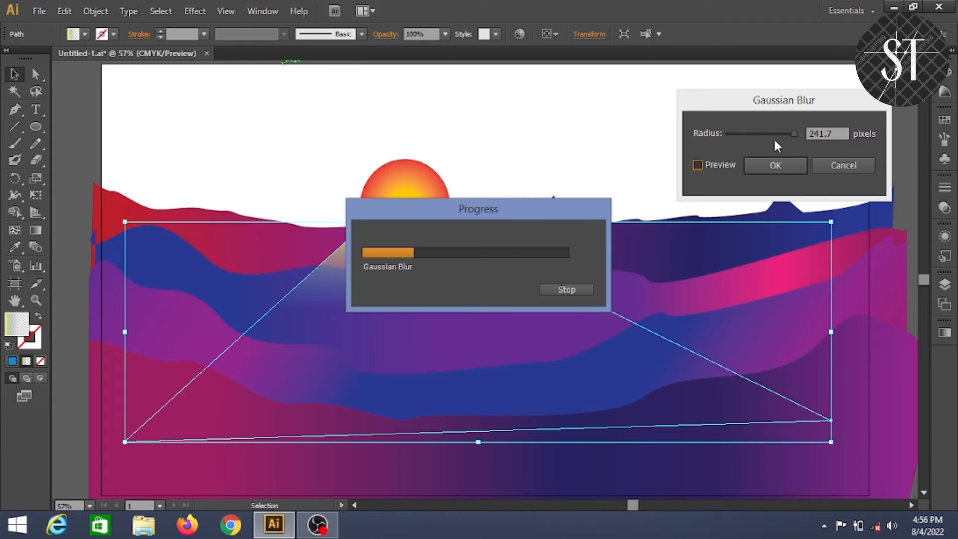
pyautogui.moveTo(792, 134); pyautogui.dragTo(800, 134)
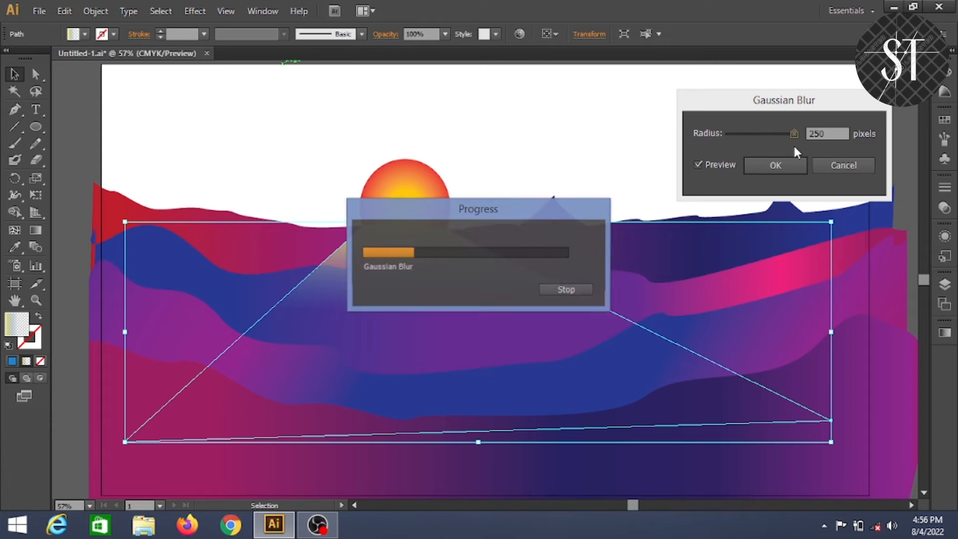
pyautogui.press('Return')
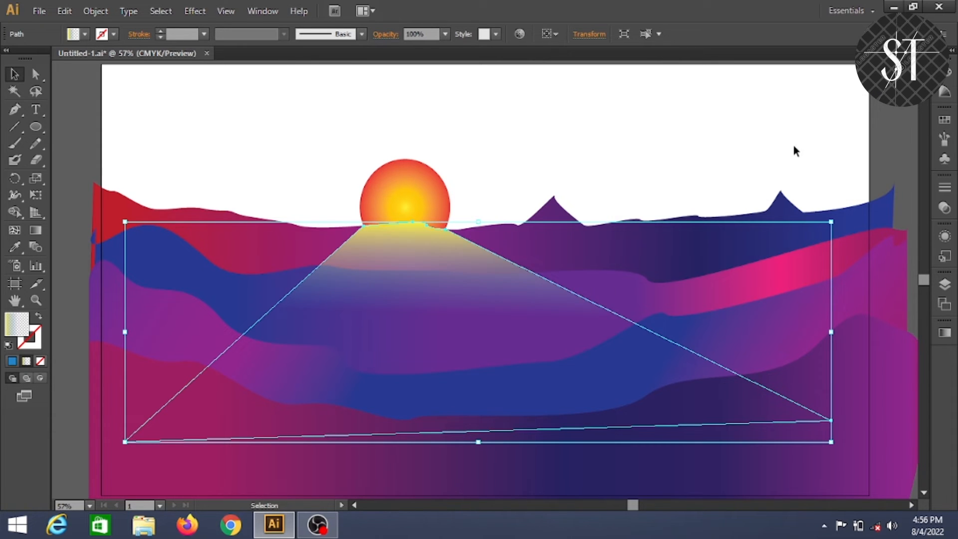
pyautogui.moveTo(124, 331); pyautogui.dragTo(627, 341)
pyautogui.moveTo(616, 430); pyautogui.dragTo(615, 428)
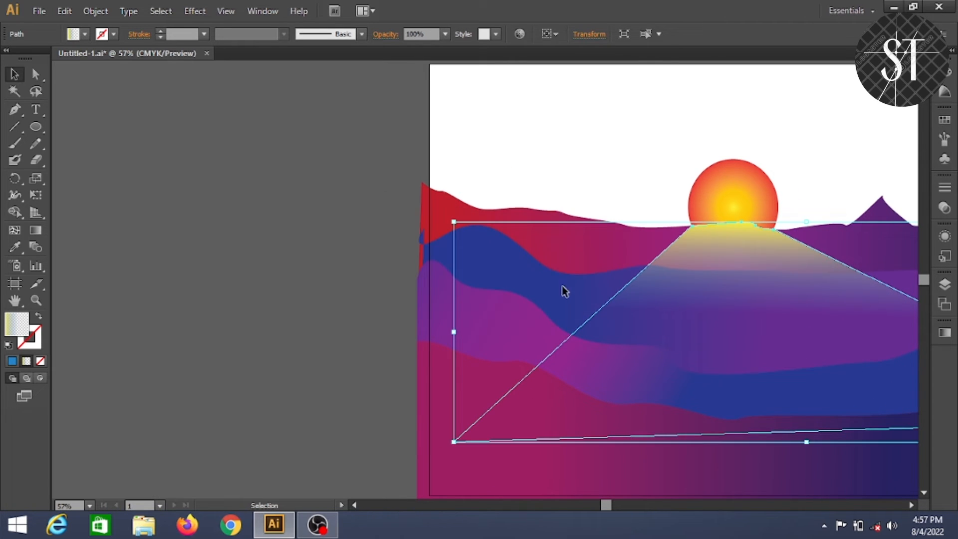
pyautogui.hotkey('ctrl', '0')
pyautogui.moveTo(501, 281)
pyautogui.mouseDown()
pyautogui.moveTo(490, 295)
pyautogui.moveTo(497, 284)
pyautogui.mouseUp()
pyautogui.hotkey('ctrl', 'shift', 'a')
# Flatten the light beam from its lower edge to about 270 px high and widen it to about 1776 px.
pyautogui.click(369, 258)
pyautogui.moveTo(478, 443); pyautogui.dragTo(471, 330)
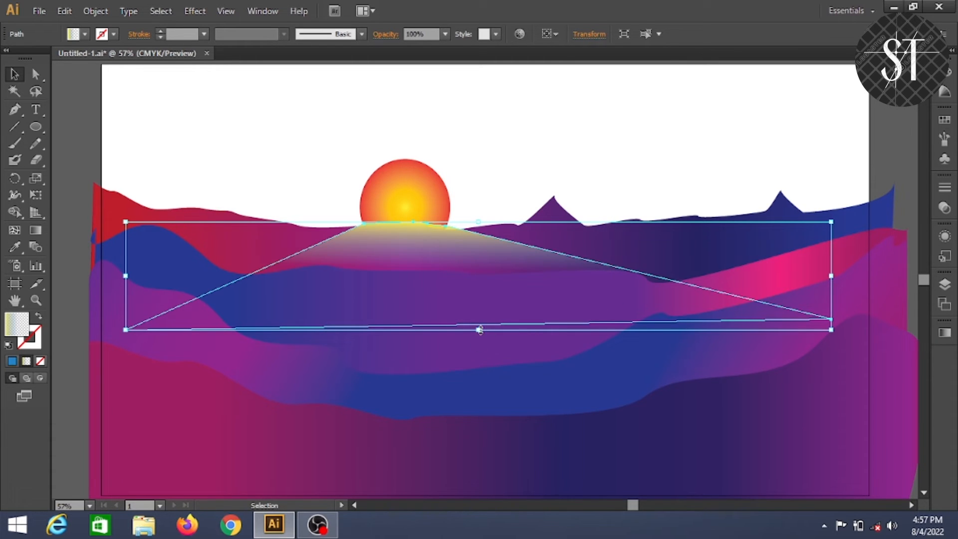
pyautogui.moveTo(478, 329); pyautogui.dragTo(477, 287)
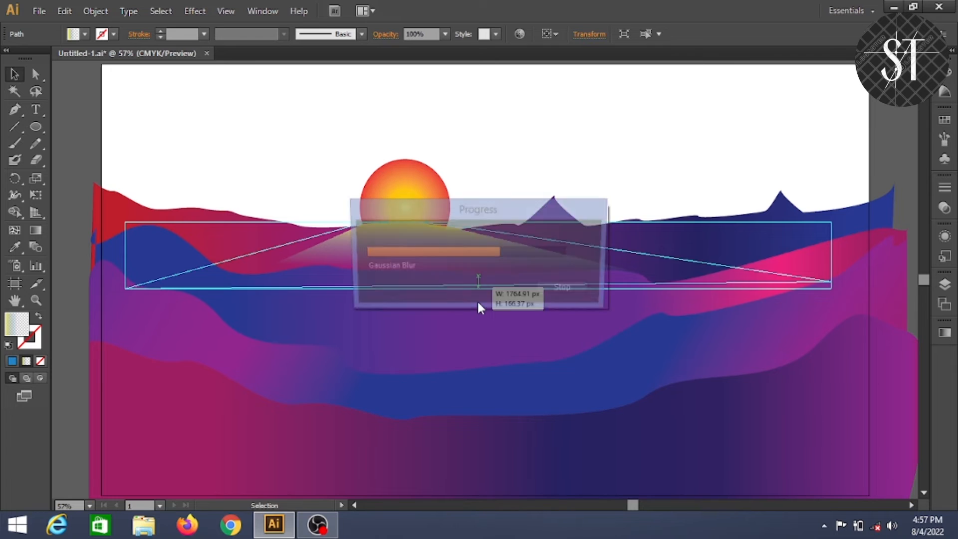
pyautogui.press('a')
pyautogui.hotkey('ctrl', 'z')
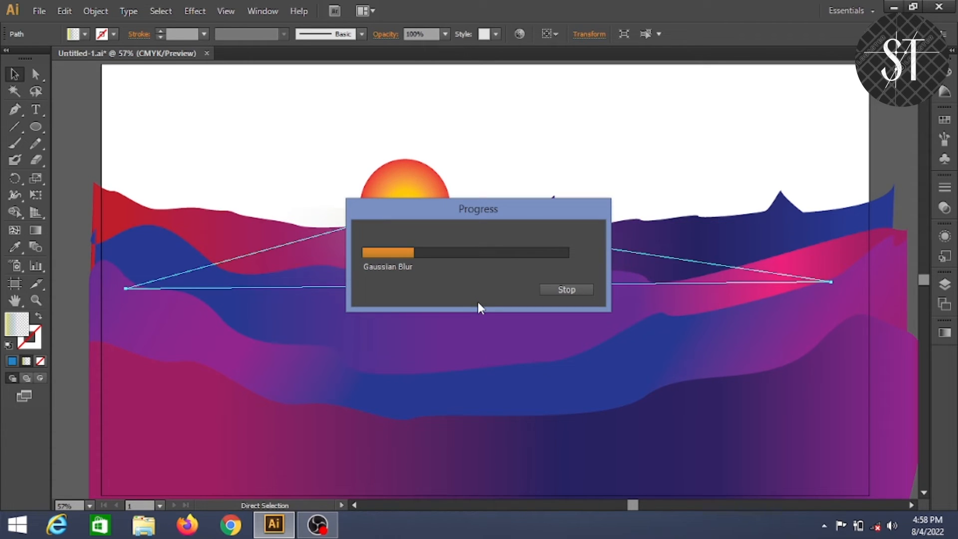
pyautogui.press('v')
pyautogui.moveTo(831, 276); pyautogui.dragTo(835, 295)
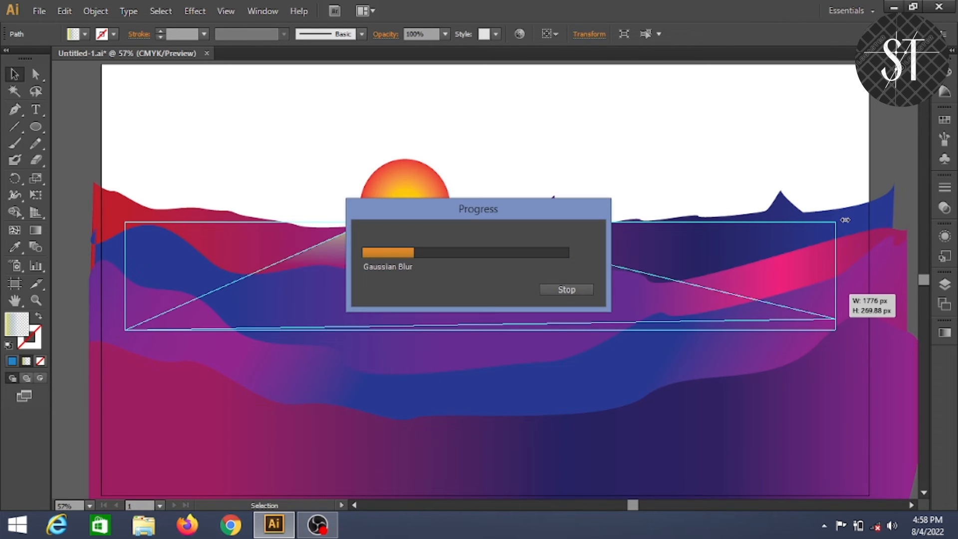
# Lock the gradient layer, create a new layer and move it to the bottom of the layer stack.
pyautogui.click(944, 284)
pyautogui.click(717, 155)
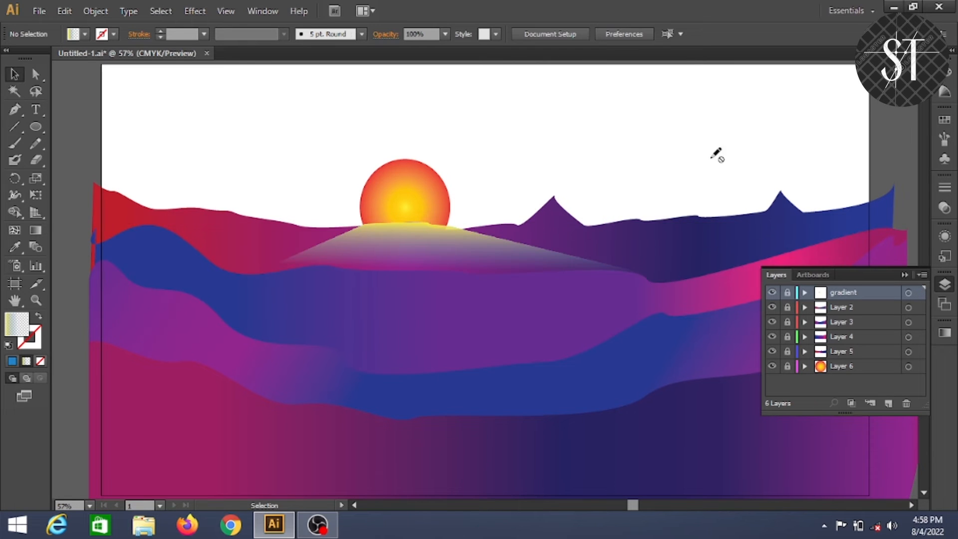
pyautogui.click(14, 74)
pyautogui.click(888, 403)
pyautogui.moveTo(843, 292); pyautogui.dragTo(849, 390)
pyautogui.click(945, 284)
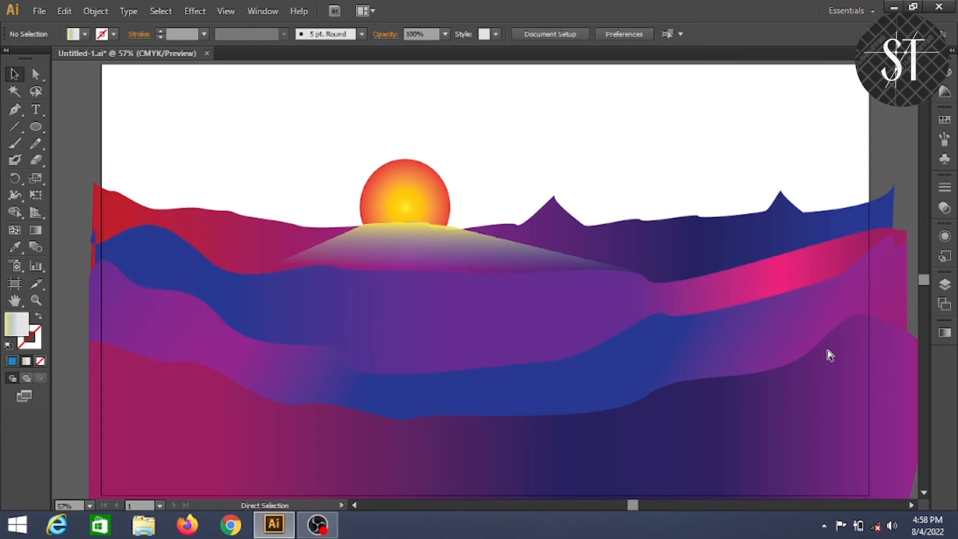
# Start a sky shape with the Pen tool from the left hill crest, around the artboard's upper corners and down its right side.
pyautogui.hotkey('ctrl', '-')
pyautogui.press('p')
pyautogui.click(141, 194)
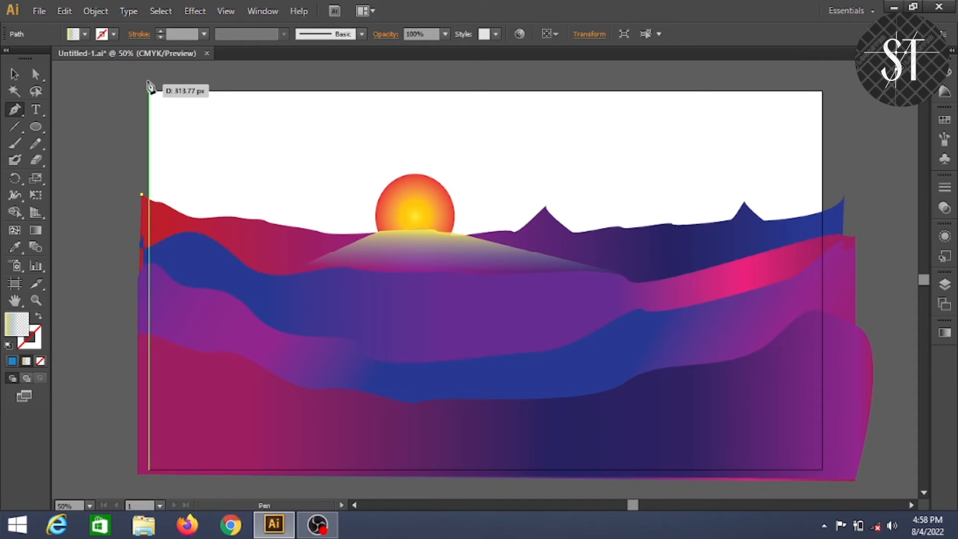
pyautogui.click(137, 83)
pyautogui.click(833, 83)
pyautogui.click(842, 200)
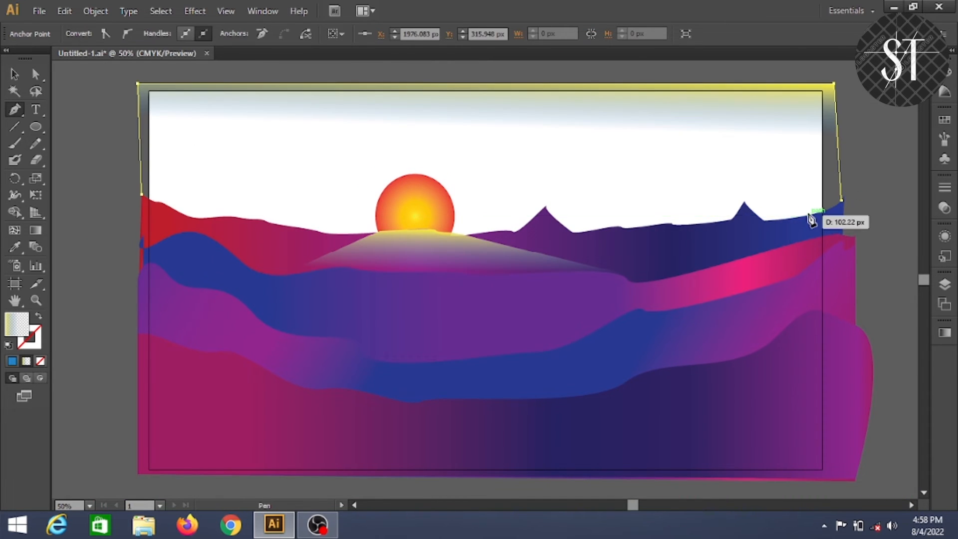
pyautogui.hotkey('ctrl', 'z')
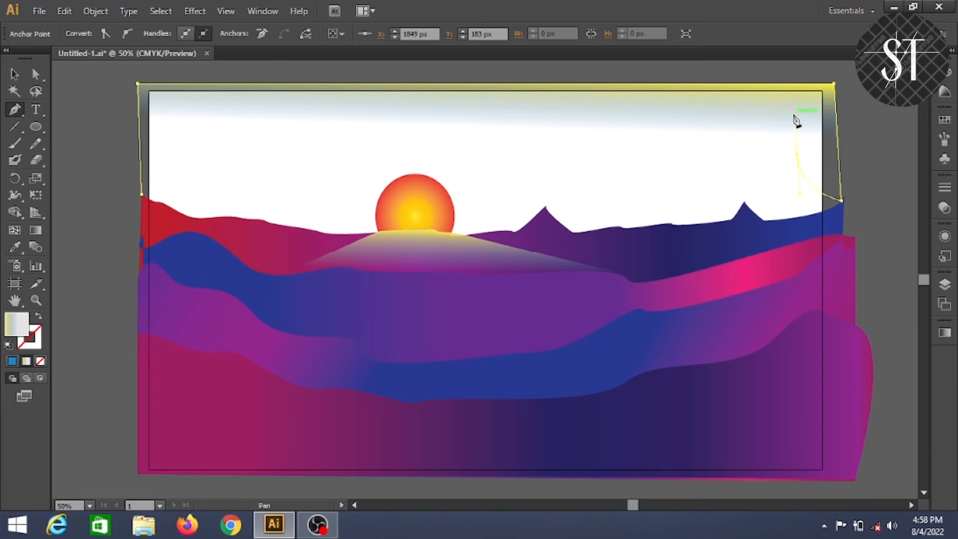
# Draw the sky shape's gently wavy lower edge above the sun from right to left and close the path at its starting point.
pyautogui.click(837, 139)
pyautogui.moveTo(784, 146); pyautogui.dragTo(776, 145)
pyautogui.moveTo(715, 155); pyautogui.dragTo(700, 152)
pyautogui.moveTo(613, 145); pyautogui.dragTo(601, 142)
pyautogui.moveTo(528, 155); pyautogui.dragTo(509, 158)
pyautogui.moveTo(444, 147); pyautogui.dragTo(428, 148)
pyautogui.moveTo(352, 151); pyautogui.dragTo(255, 138)
pyautogui.moveTo(196, 150); pyautogui.dragTo(149, 147)
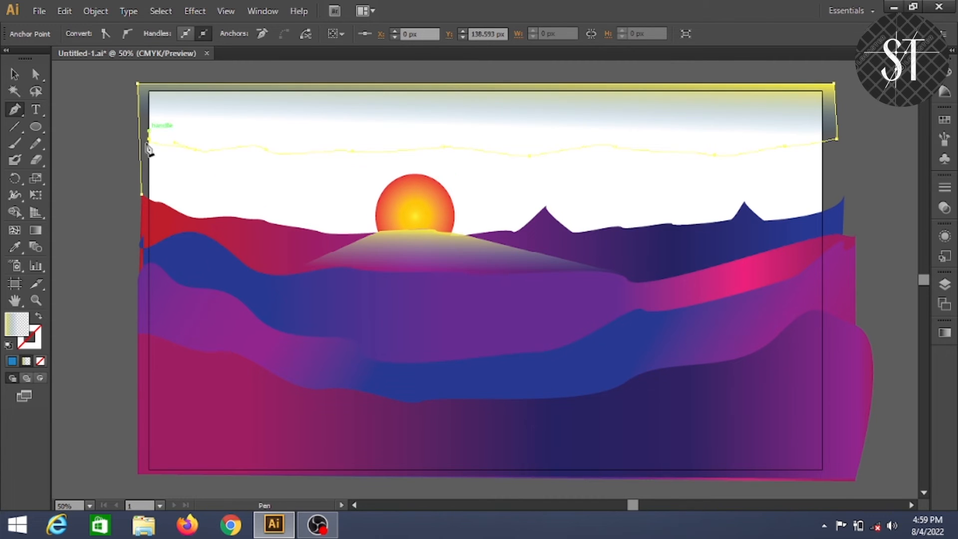
pyautogui.click(141, 192)
pyautogui.click(142, 193)
# Fill the new sky shape with the Orange, Yellow gradient preset.
pyautogui.hscroll(-3, 153, 168)
pyautogui.click(636, 505)
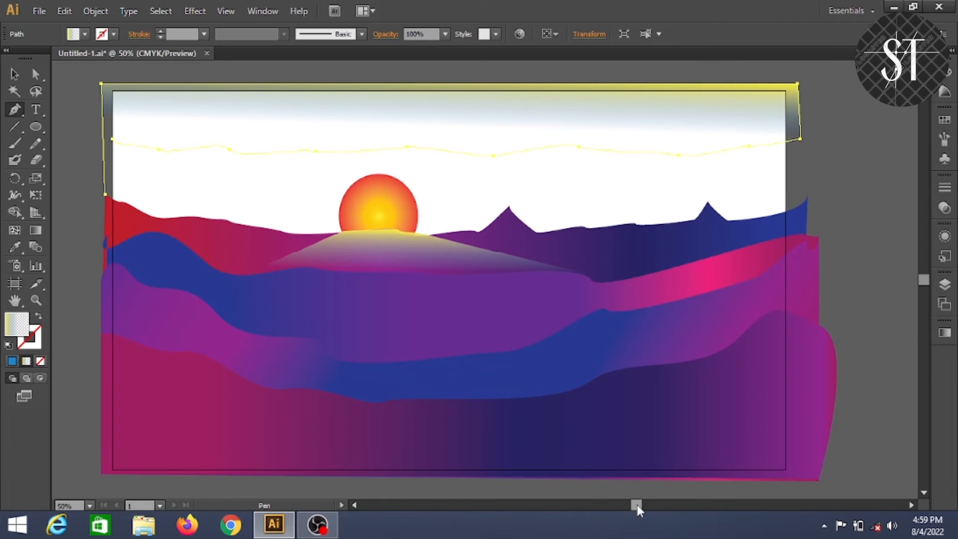
pyautogui.click(944, 333)
pyautogui.click(797, 343)
pyautogui.click(744, 393)
pyautogui.click(943, 332)
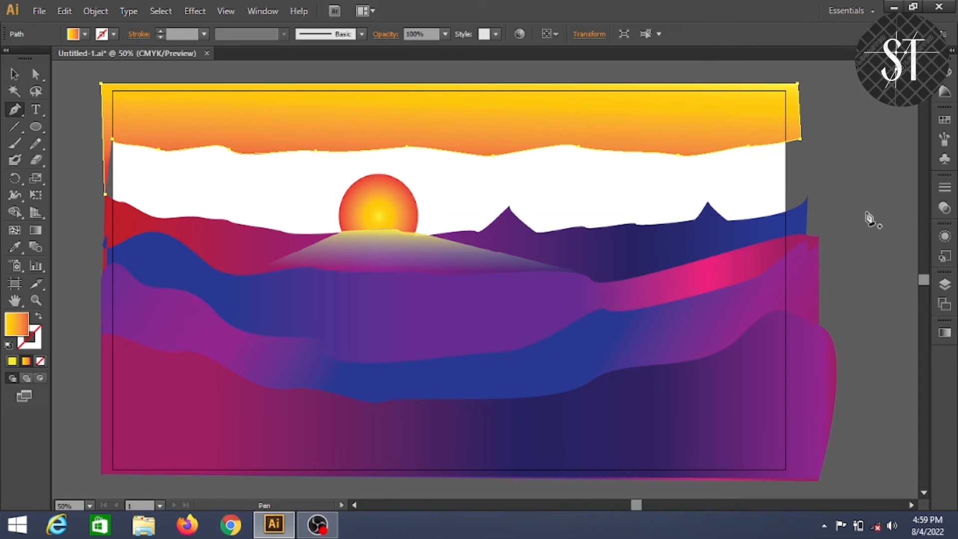
# Recolour the sky shape's gradient from light blue to darker blue, with three stops and the last one at 73.71%.
pyautogui.moveTo(949, 336); pyautogui.dragTo(451, 269)
pyautogui.click(945, 120)
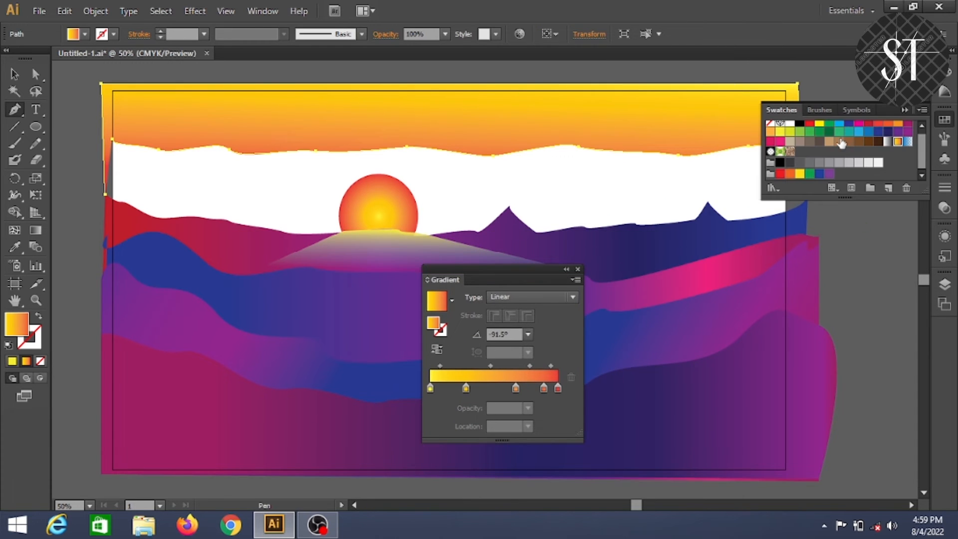
pyautogui.moveTo(858, 131); pyautogui.dragTo(543, 389)
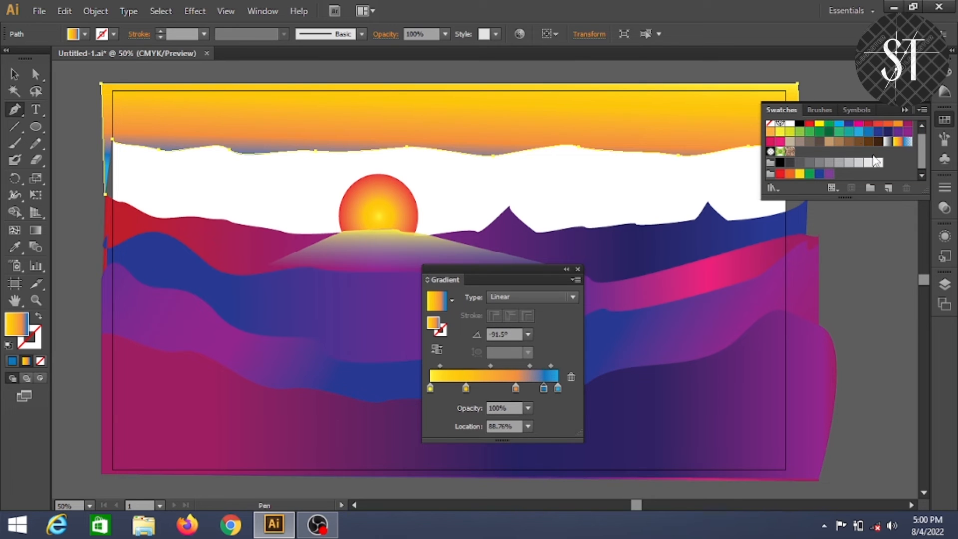
pyautogui.moveTo(858, 131); pyautogui.dragTo(474, 421)
pyautogui.moveTo(430, 389); pyautogui.dragTo(441, 420)
pyautogui.moveTo(516, 388); pyautogui.dragTo(472, 389)
pyautogui.hotkey('ctrl', 'z')
pyautogui.click(523, 388)
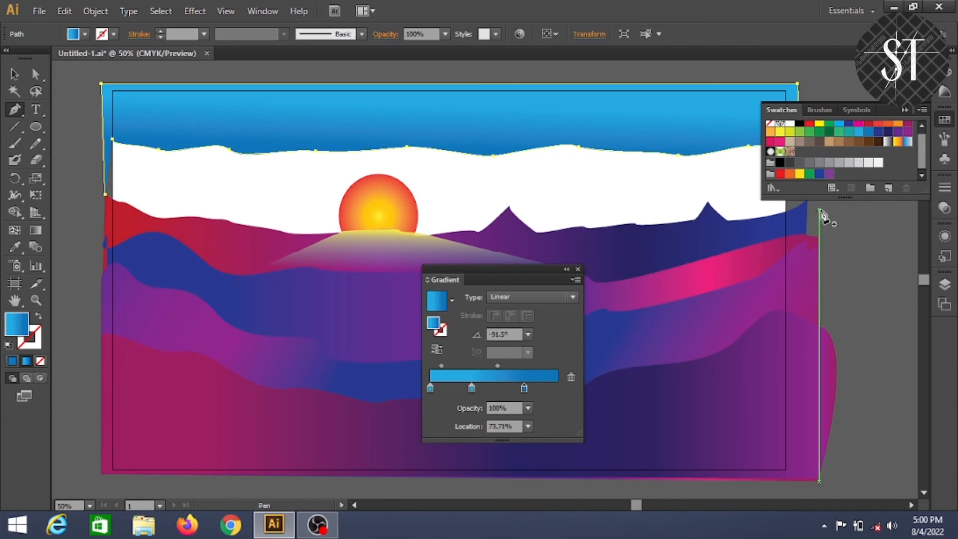
pyautogui.click(946, 120)
pyautogui.moveTo(491, 279); pyautogui.dragTo(942, 317)
# Deselect the sky shape, lock its layer and create a new layer directly above it.
pyautogui.click(14, 74)
pyautogui.click(642, 176)
pyautogui.click(944, 283)
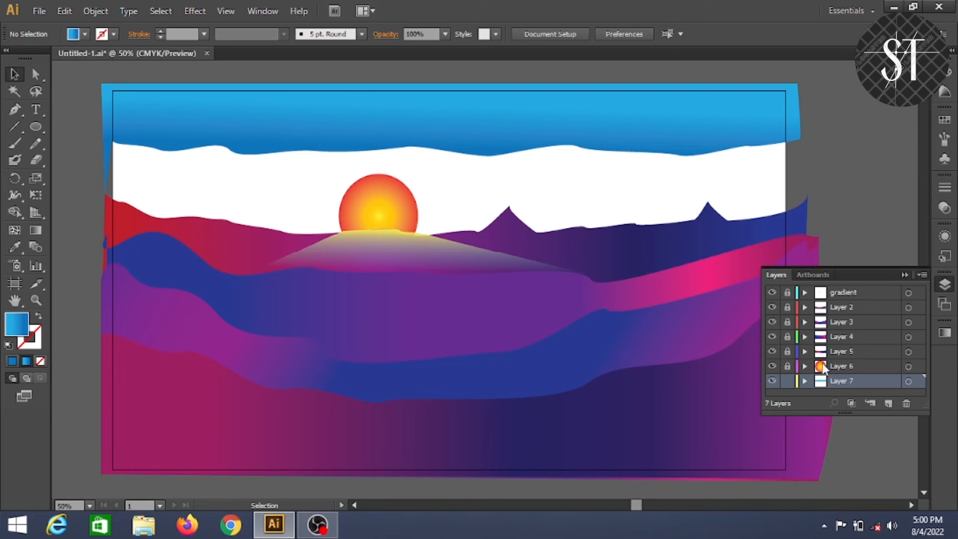
pyautogui.click(887, 404)
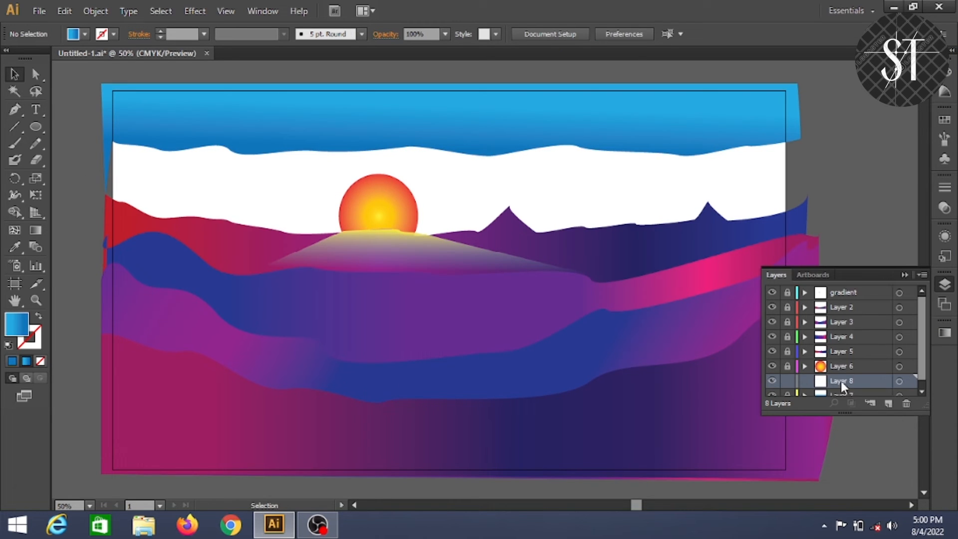
# Draw the wavy lower edge of a second sky band with the Pen tool across the far hills, turning upward beyond the artboard's right edge.
pyautogui.click(946, 286)
pyautogui.press('p')
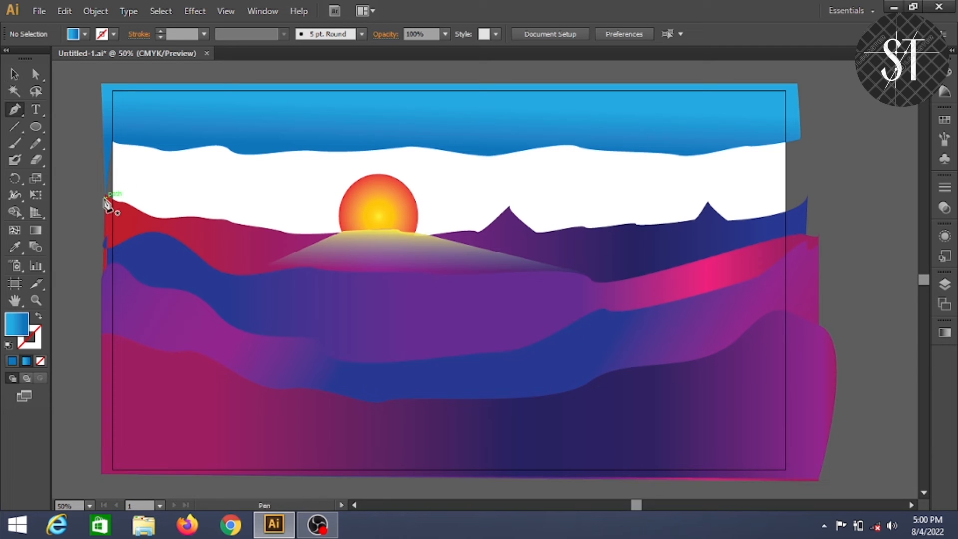
pyautogui.moveTo(134, 229); pyautogui.dragTo(142, 212)
pyautogui.moveTo(685, 231); pyautogui.dragTo(720, 193)
pyautogui.moveTo(841, 219); pyautogui.dragTo(851, 194)
pyautogui.click(739, 217)
pyautogui.click(739, 216)
pyautogui.moveTo(853, 154); pyautogui.dragTo(853, 132)
# Draw the second sky band's upper edge across the first sky shape and close the path at the left hill crest.
pyautogui.click(800, 139)
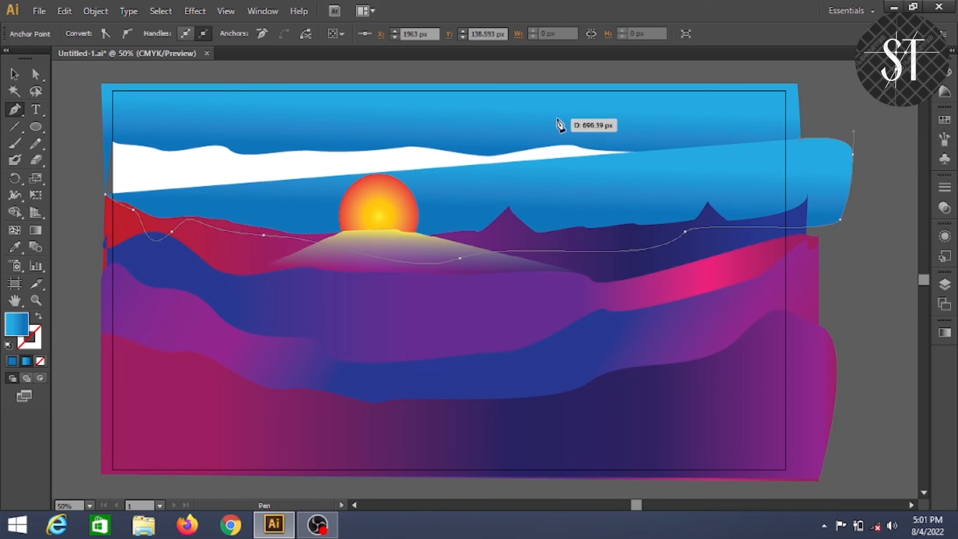
pyautogui.click(557, 119)
pyautogui.click(387, 119)
pyautogui.click(222, 112)
pyautogui.click(139, 121)
pyautogui.click(84, 135)
pyautogui.click(105, 194)
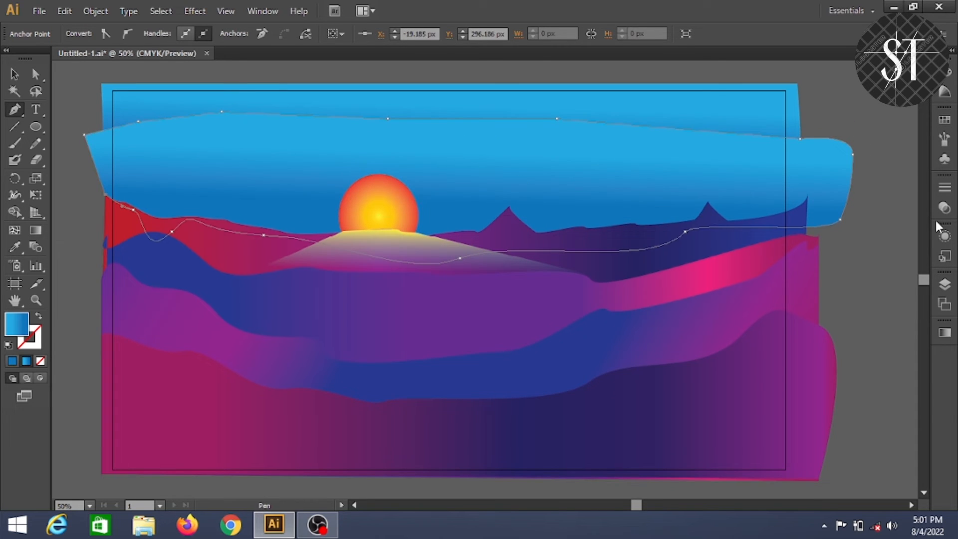
# Move Layer 8 with the second sky band below Layer 7.
pyautogui.click(946, 281)
pyautogui.moveTo(826, 383); pyautogui.dragTo(832, 395)
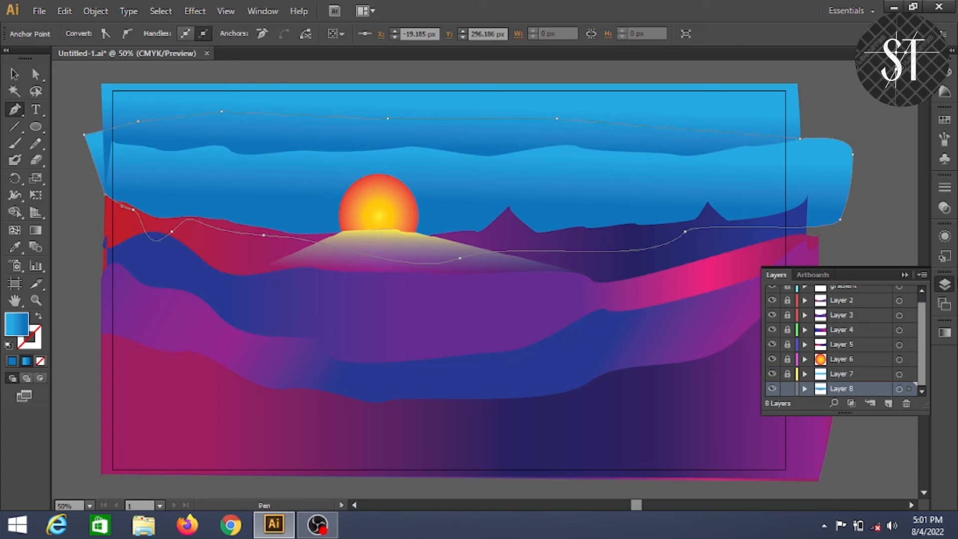
pyautogui.click(944, 284)
# Fill the second sky band with the Fading Sky gradient and move its first stop to 38.71%.
pyautogui.click(944, 332)
pyautogui.click(797, 344)
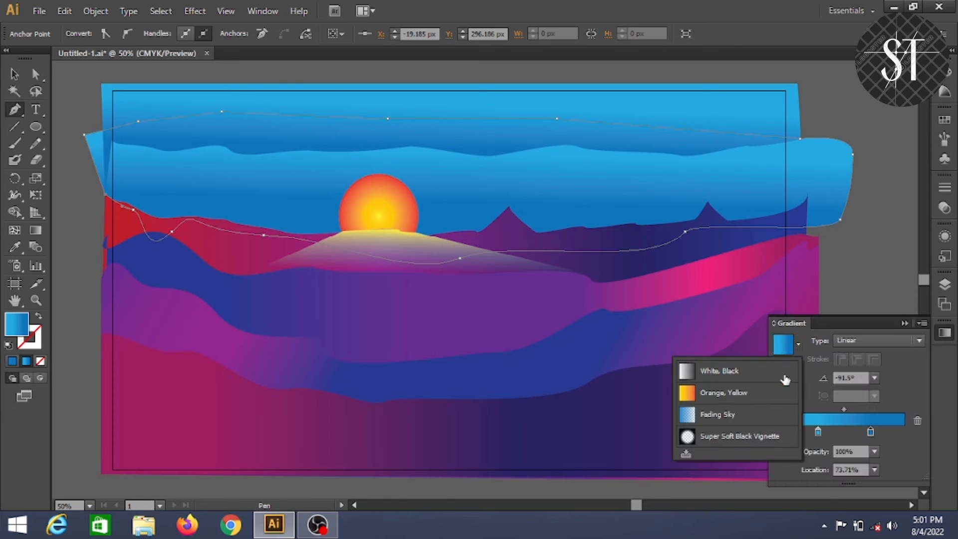
pyautogui.click(723, 413)
pyautogui.moveTo(788, 438); pyautogui.dragTo(825, 432)
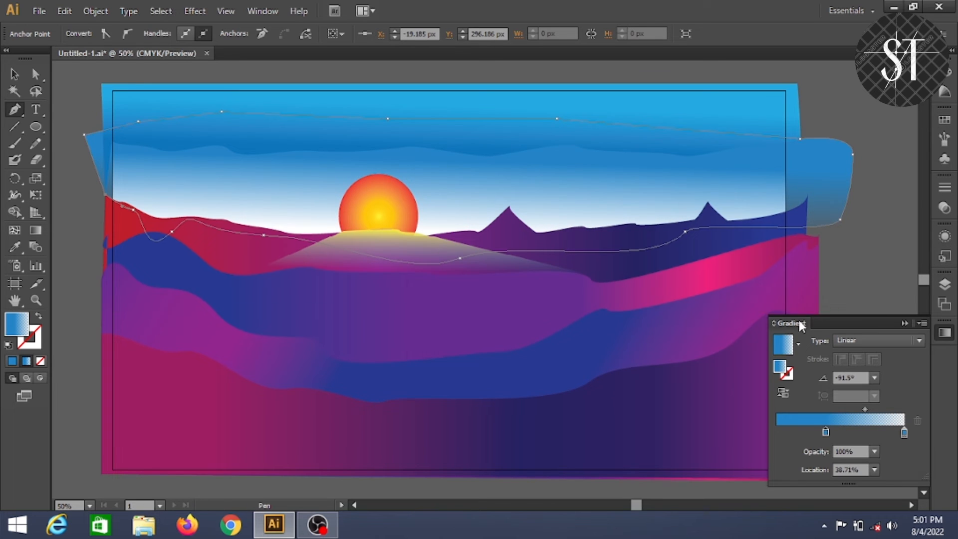
# Recolour the gradient's first stop light blue, move it to 43.55% and add another light blue stop towards the transparent end.
pyautogui.moveTo(800, 325); pyautogui.dragTo(779, 326)
pyautogui.click(944, 120)
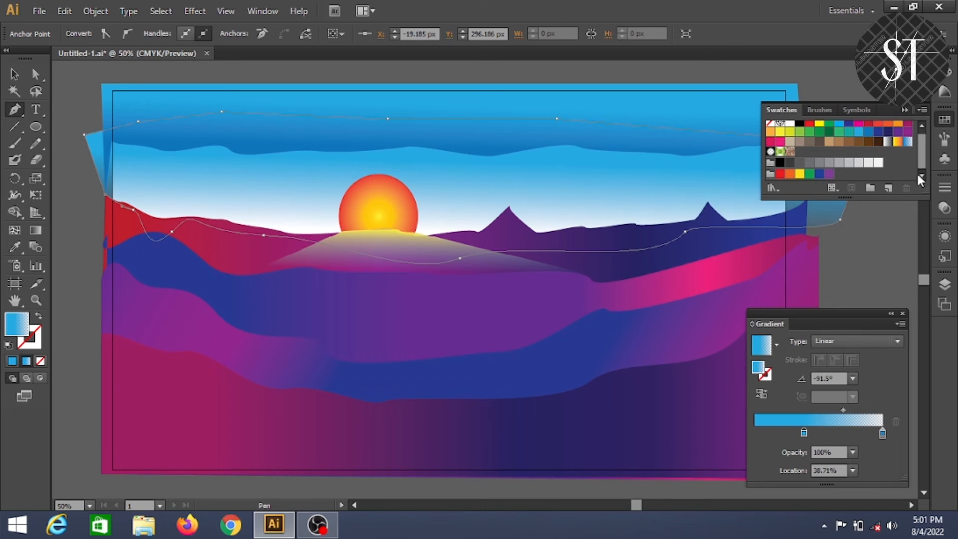
pyautogui.moveTo(860, 435); pyautogui.dragTo(883, 438)
pyautogui.moveTo(803, 432); pyautogui.dragTo(811, 432)
pyautogui.click(841, 433)
pyautogui.click(864, 433)
pyautogui.moveTo(865, 434); pyautogui.dragTo(877, 410)
pyautogui.click(810, 433)
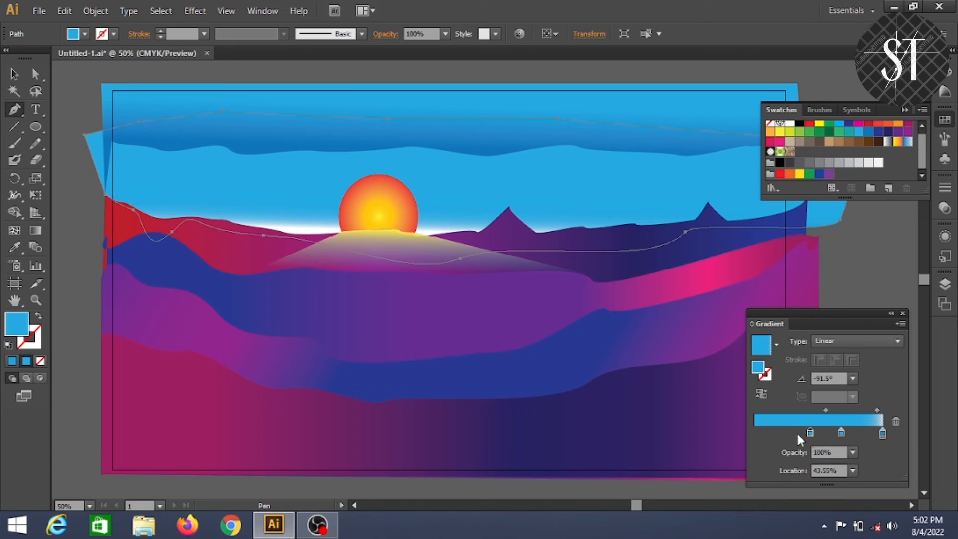
# Place a dark blue stop at 0% in the second sky band's gradient and remove the light blue stops.
pyautogui.moveTo(868, 132); pyautogui.dragTo(781, 433)
pyautogui.moveTo(780, 433); pyautogui.dragTo(754, 436)
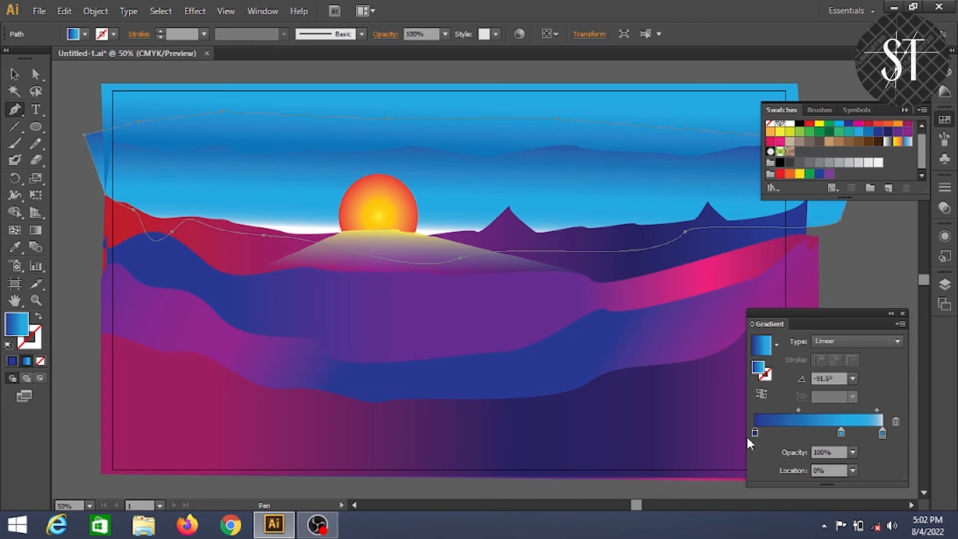
pyautogui.moveTo(841, 432); pyautogui.dragTo(809, 447)
pyautogui.click(882, 433)
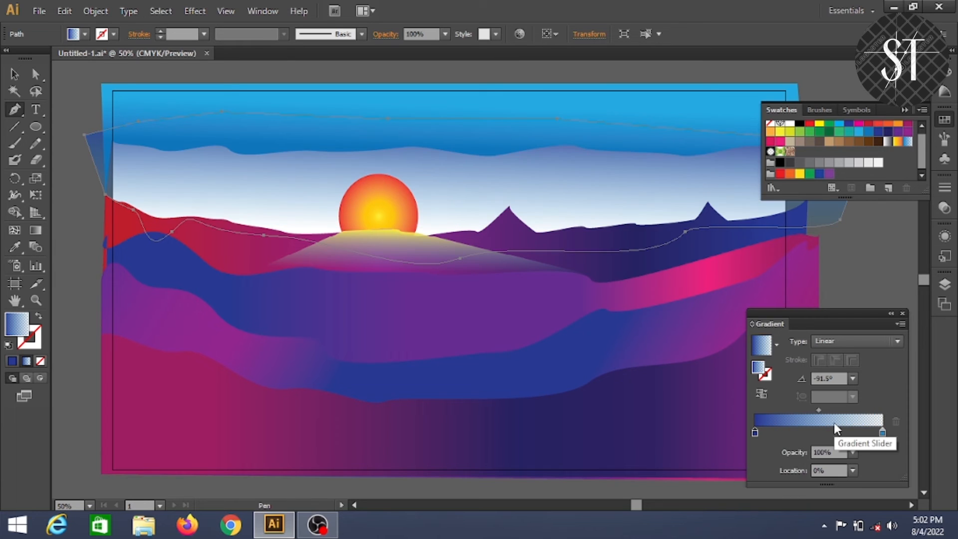
# Add a light blue stop slightly before the gradient's middle and shift the transparent fade inward from the slider's end.
pyautogui.click(845, 433)
pyautogui.click(858, 435)
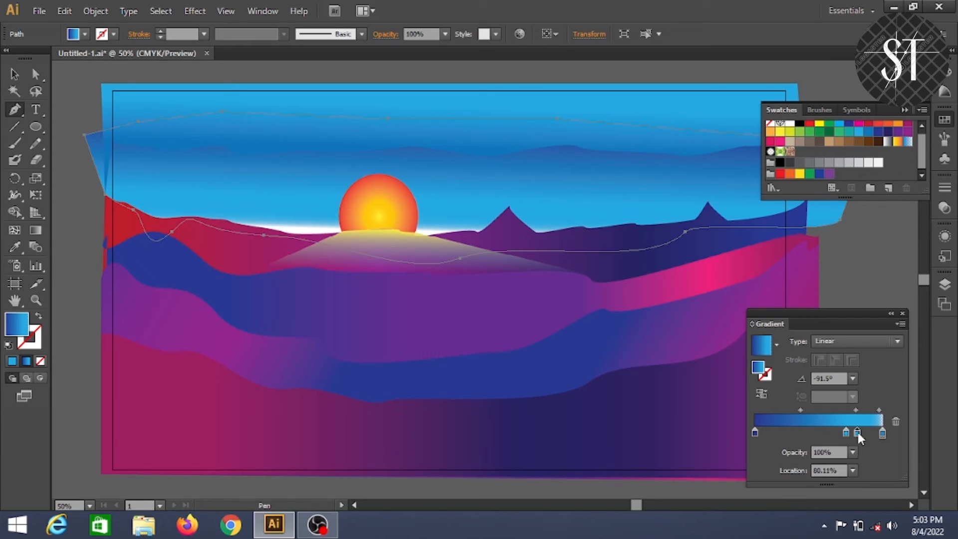
pyautogui.hotkey('ctrl', 'z')
pyautogui.moveTo(846, 433); pyautogui.dragTo(802, 433)
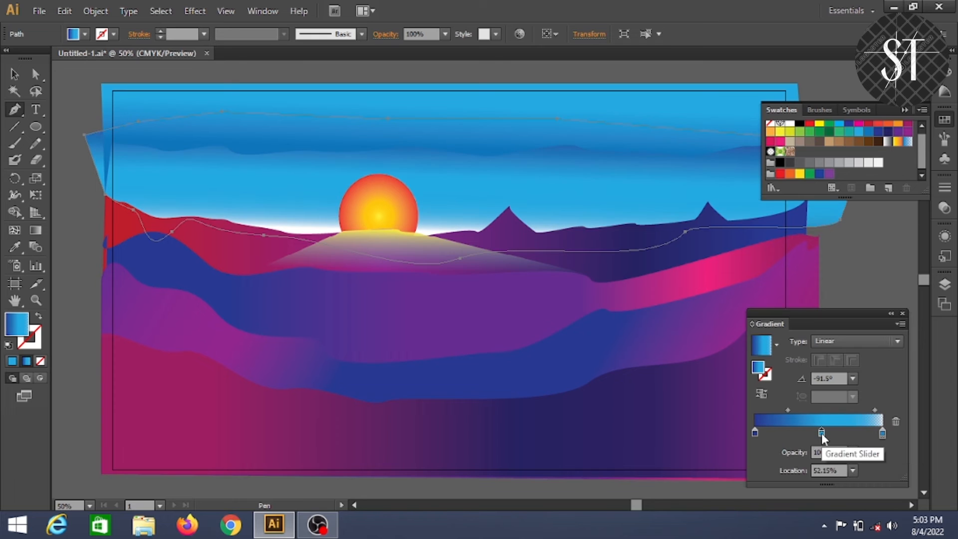
pyautogui.click(861, 433)
pyautogui.moveTo(882, 433); pyautogui.dragTo(829, 411)
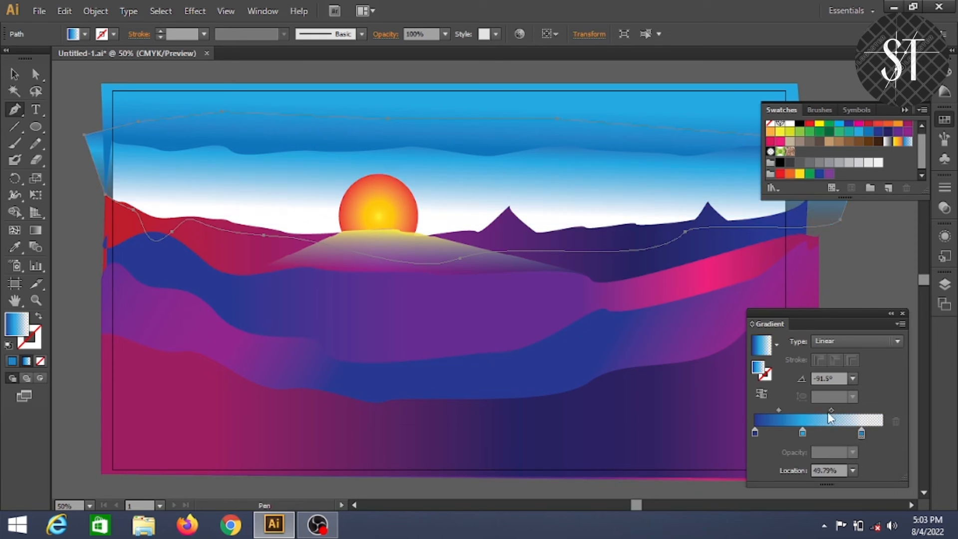
# Create a new layer directly above the second sky band's layer.
pyautogui.click(944, 284)
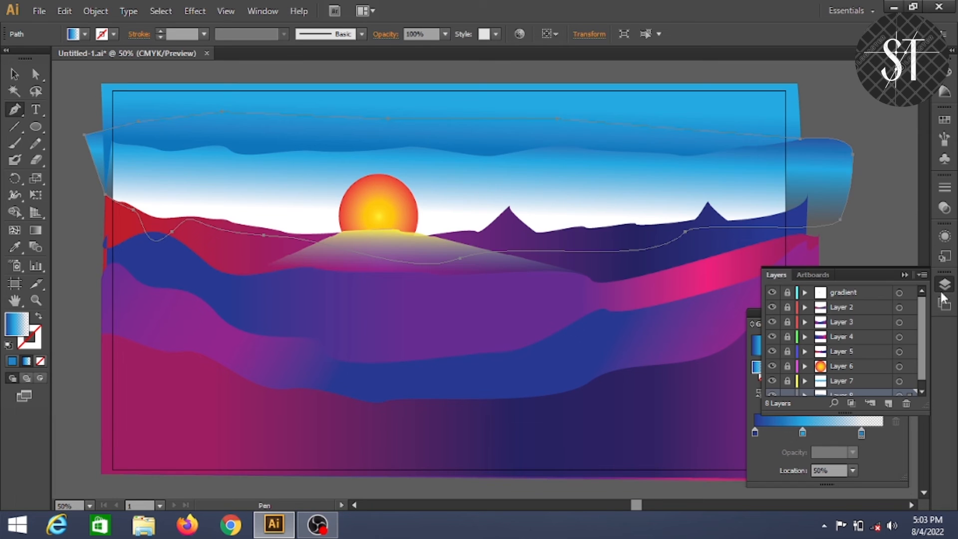
pyautogui.click(888, 402)
pyautogui.moveTo(922, 345); pyautogui.dragTo(921, 362)
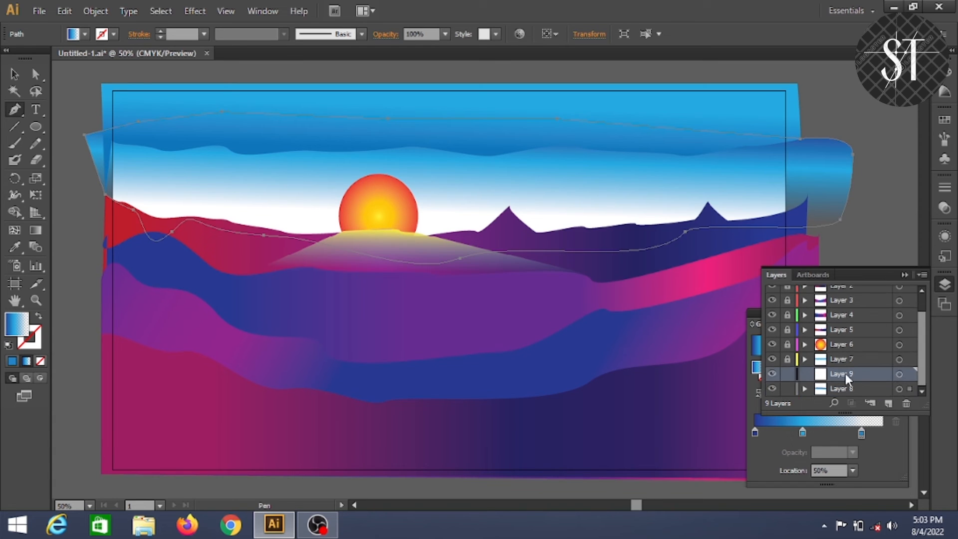
pyautogui.click(943, 284)
pyautogui.moveTo(847, 316); pyautogui.dragTo(943, 331)
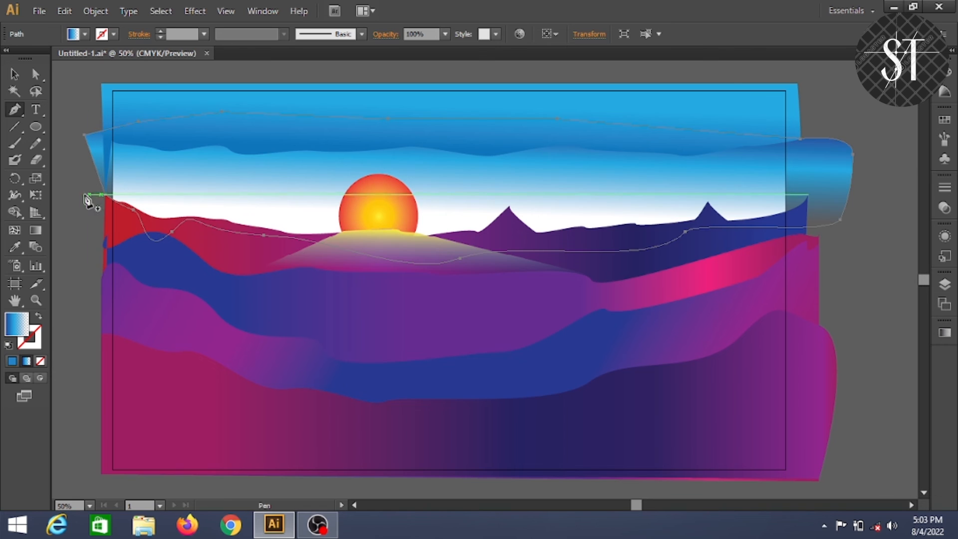
# Lock Layer 8 and move the new Layer 9 to the bottom of the layer stack.
pyautogui.click(944, 286)
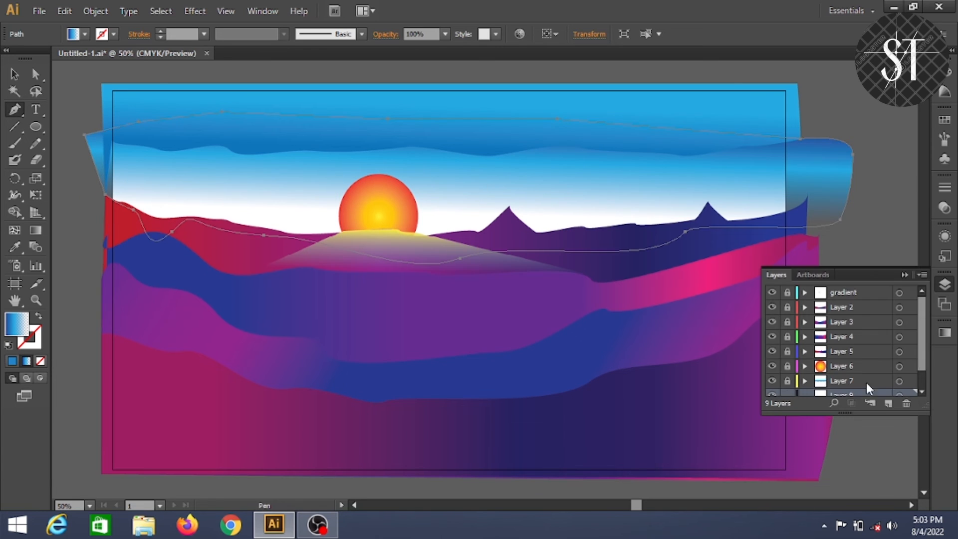
pyautogui.moveTo(921, 354); pyautogui.dragTo(921, 371)
pyautogui.click(787, 389)
pyautogui.moveTo(841, 374); pyautogui.dragTo(837, 393)
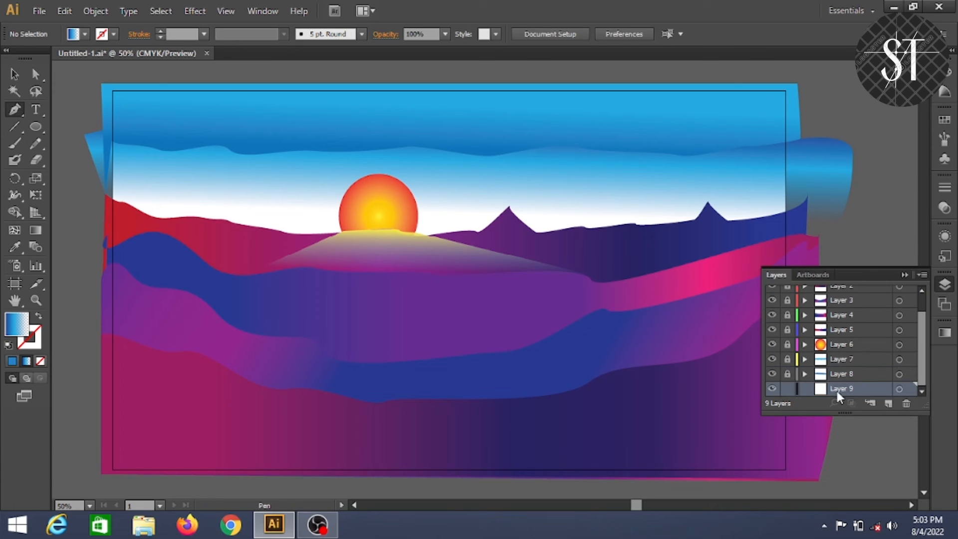
pyautogui.click(944, 285)
# Draw the wavy upper edge of a third sky band with the Pen tool, passing behind the sun and above the far peaks.
pyautogui.click(108, 216)
pyautogui.click(108, 144)
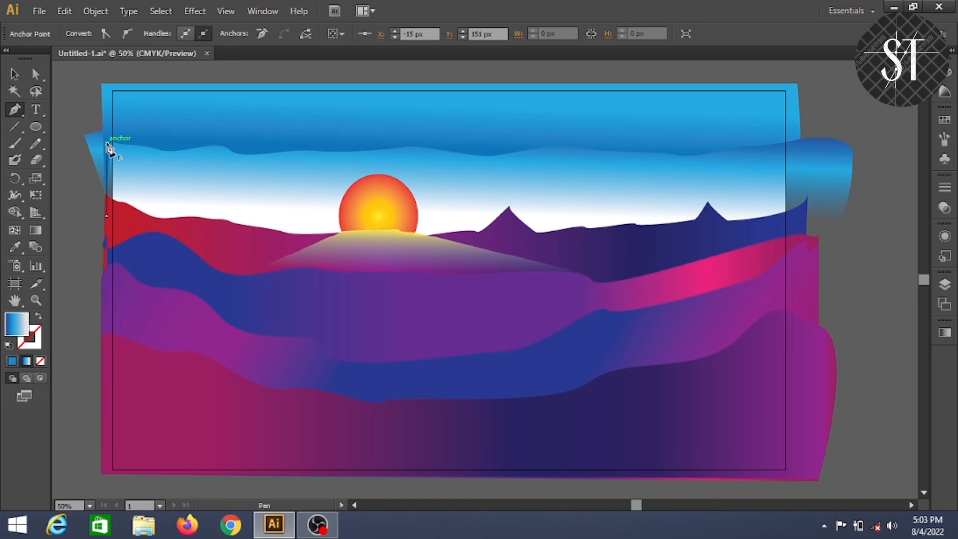
pyautogui.moveTo(114, 179); pyautogui.dragTo(133, 196)
pyautogui.moveTo(177, 194); pyautogui.dragTo(211, 195)
pyautogui.moveTo(265, 205); pyautogui.dragTo(318, 193)
pyautogui.moveTo(421, 194); pyautogui.dragTo(516, 190)
pyautogui.moveTo(613, 199); pyautogui.dragTo(670, 209)
pyautogui.moveTo(736, 185); pyautogui.dragTo(772, 216)
# Curve the third sky band's outline around the right side and back beneath the hills, and close it at its starting anchor.
pyautogui.moveTo(859, 216); pyautogui.dragTo(876, 281)
pyautogui.moveTo(862, 356); pyautogui.dragTo(828, 403)
pyautogui.moveTo(607, 380); pyautogui.dragTo(523, 401)
pyautogui.moveTo(293, 376); pyautogui.dragTo(167, 368)
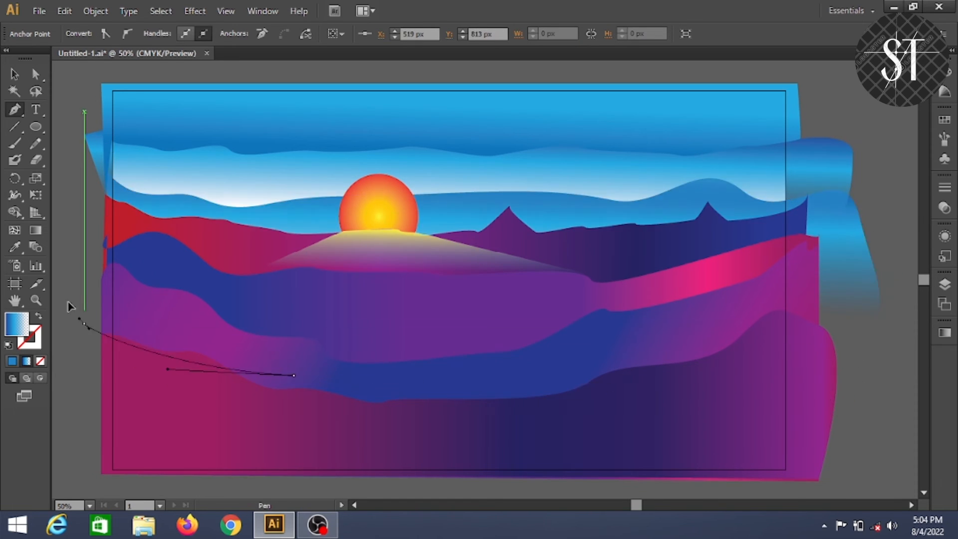
pyautogui.moveTo(84, 323); pyautogui.dragTo(13, 288)
pyautogui.click(163, 216)
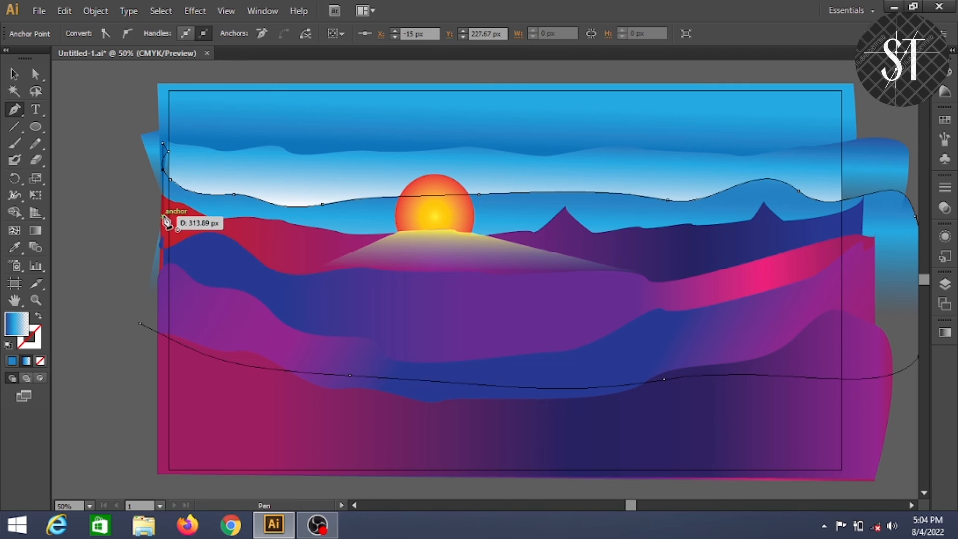
# Fill the third sky band with the Fading Sky gradient preset.
pyautogui.click(944, 333)
pyautogui.click(798, 344)
pyautogui.click(723, 433)
# Change the starting stop of the third sky band's gradient to light orange, after trying yellow.
pyautogui.click(944, 122)
pyautogui.click(945, 333)
pyautogui.moveTo(801, 325); pyautogui.dragTo(750, 315)
pyautogui.click(944, 120)
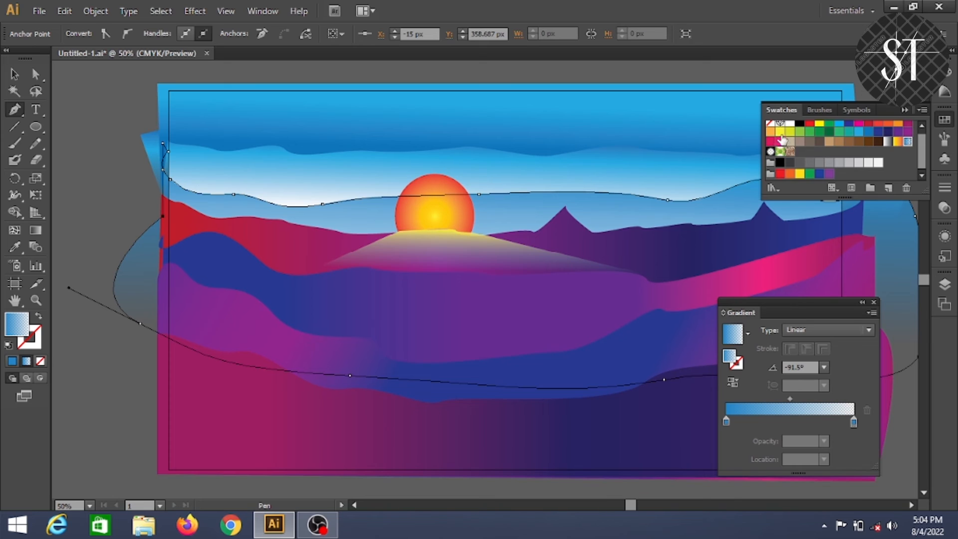
pyautogui.moveTo(727, 424); pyautogui.dragTo(728, 424)
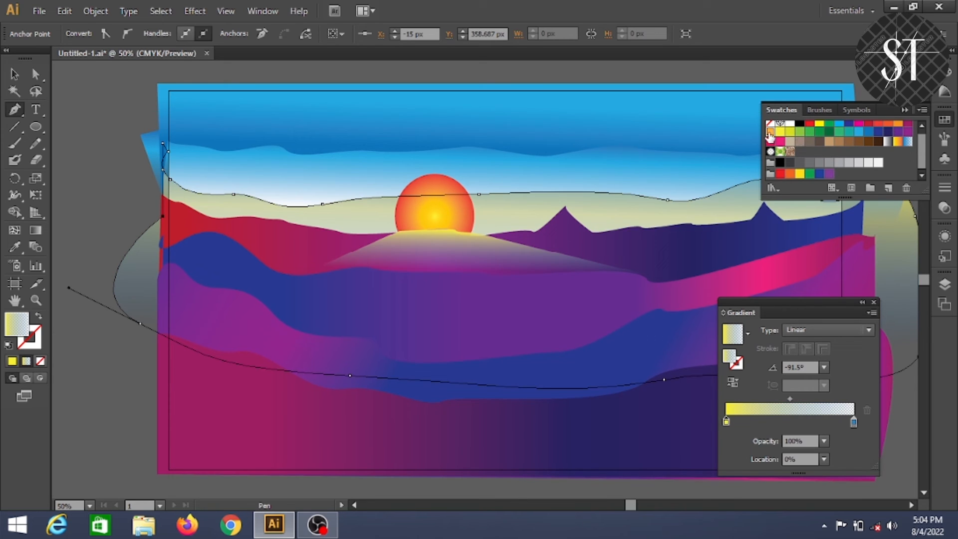
pyautogui.moveTo(726, 422); pyautogui.dragTo(726, 423)
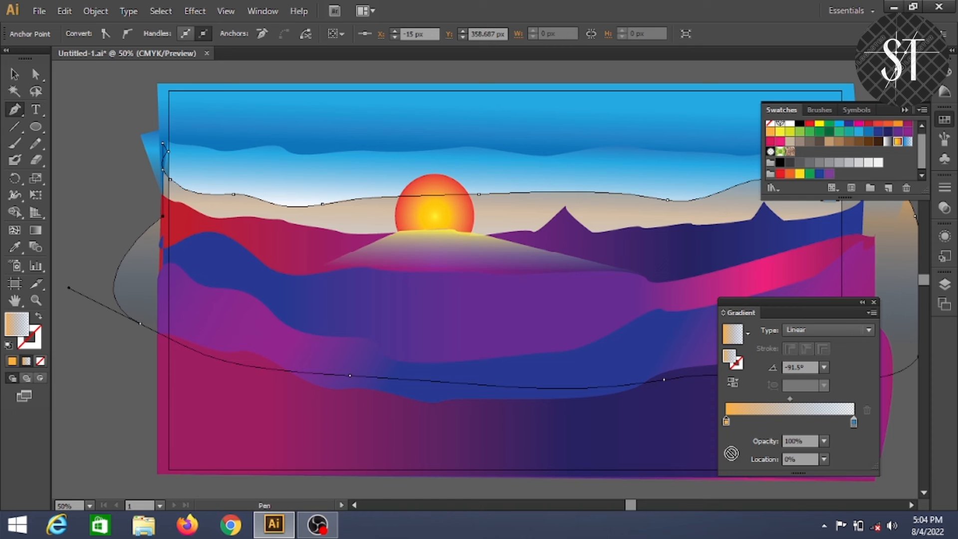
# Recolor the starting stop of the third sky band's gradient orange and stretch the band slightly upward.
pyautogui.moveTo(923, 151); pyautogui.dragTo(799, 426)
pyautogui.moveTo(745, 310); pyautogui.dragTo(943, 323)
pyautogui.press('v')
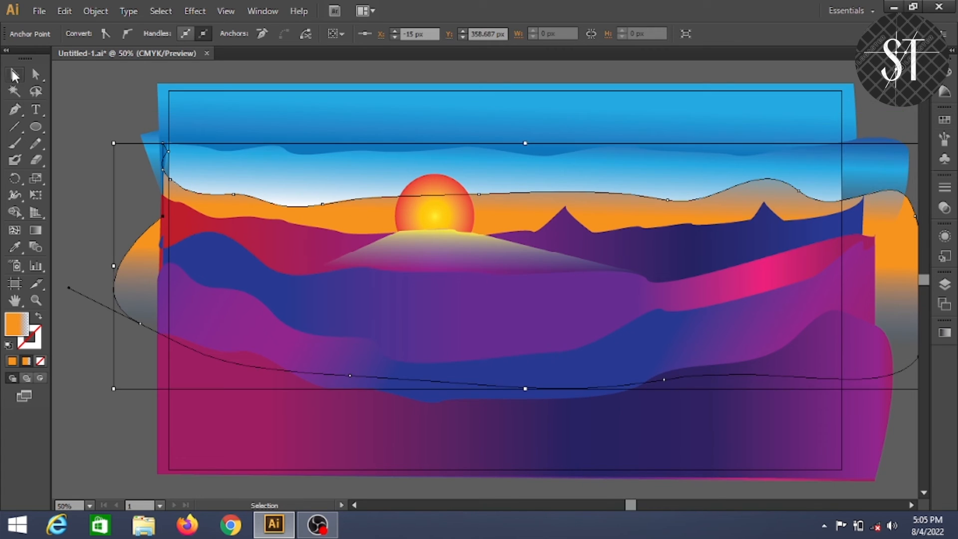
pyautogui.moveTo(525, 143); pyautogui.dragTo(525, 125)
pyautogui.click(376, 450)
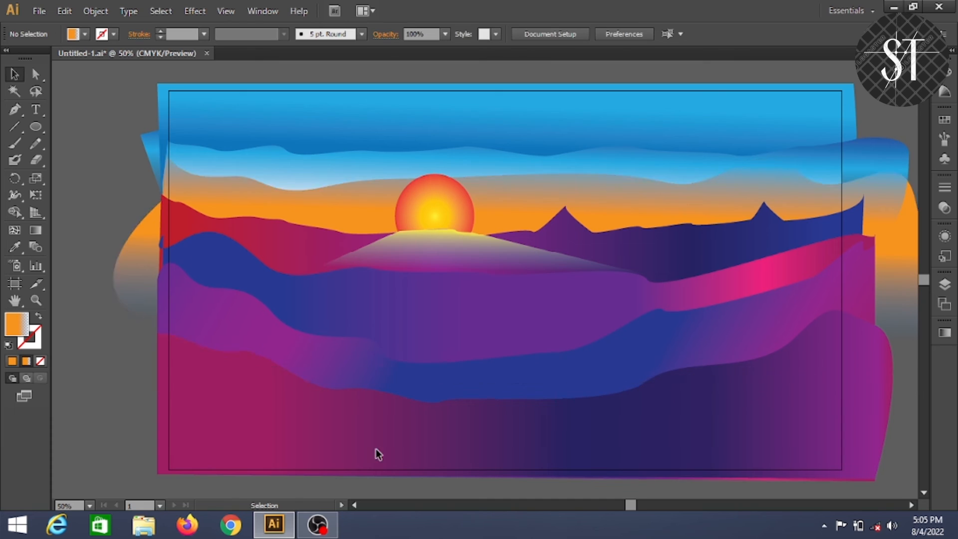
# Stretch the third sky band further upward and hide Layer 8.
pyautogui.click(490, 183)
pyautogui.moveTo(524, 119); pyautogui.dragTo(524, 236)
pyautogui.click(944, 284)
pyautogui.moveTo(921, 358); pyautogui.dragTo(921, 383)
pyautogui.moveTo(833, 389)
pyautogui.mouseDown()
pyautogui.moveTo(834, 368)
pyautogui.moveTo(831, 393)
pyautogui.mouseUp()
pyautogui.click(772, 388)
pyautogui.click(772, 388)
pyautogui.click(772, 374)
pyautogui.click(772, 374)
pyautogui.click(773, 374)
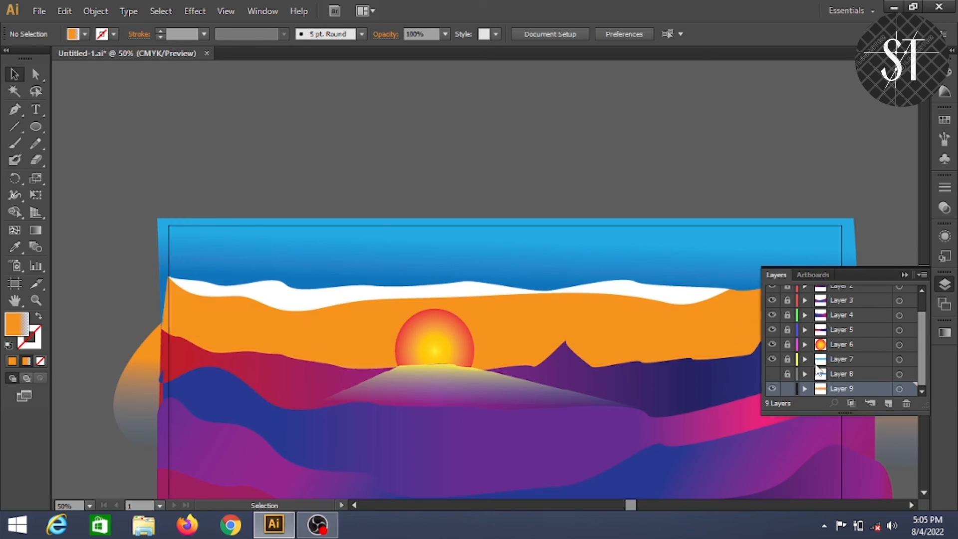
# Stretch the topmost sky band on Layer 7 downward so that it reaches behind the hills.
pyautogui.click(831, 358)
pyautogui.click(549, 234)
pyautogui.moveTo(507, 330); pyautogui.dragTo(506, 396)
# Try adjusting the color stops of the topmost sky band's gradient.
pyautogui.click(944, 333)
pyautogui.click(866, 432)
pyautogui.click(917, 422)
pyautogui.moveTo(869, 431); pyautogui.dragTo(835, 423)
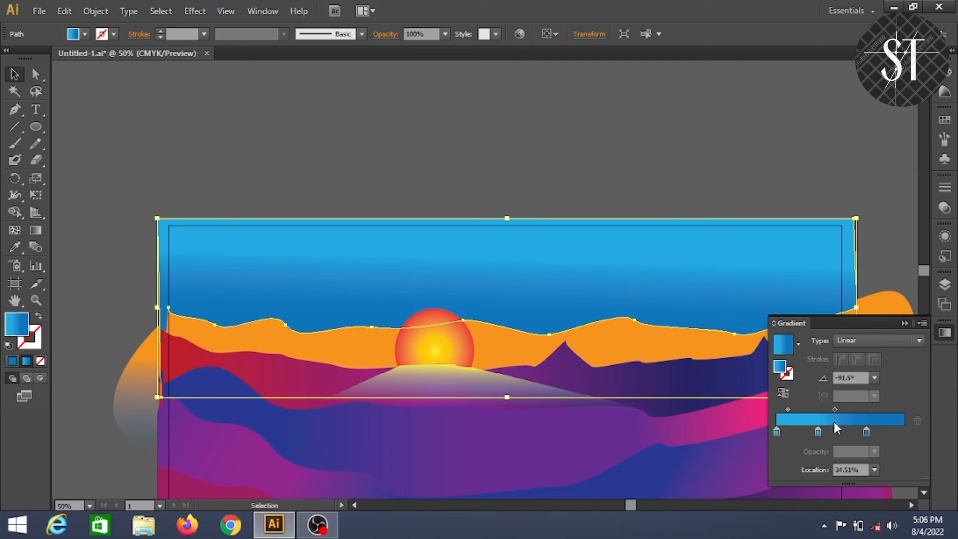
# Fill the topmost sky band with a blue-to-transparent preset gradient and recolor its starting stop bright cyan blue.
pyautogui.click(798, 345)
pyautogui.click(705, 416)
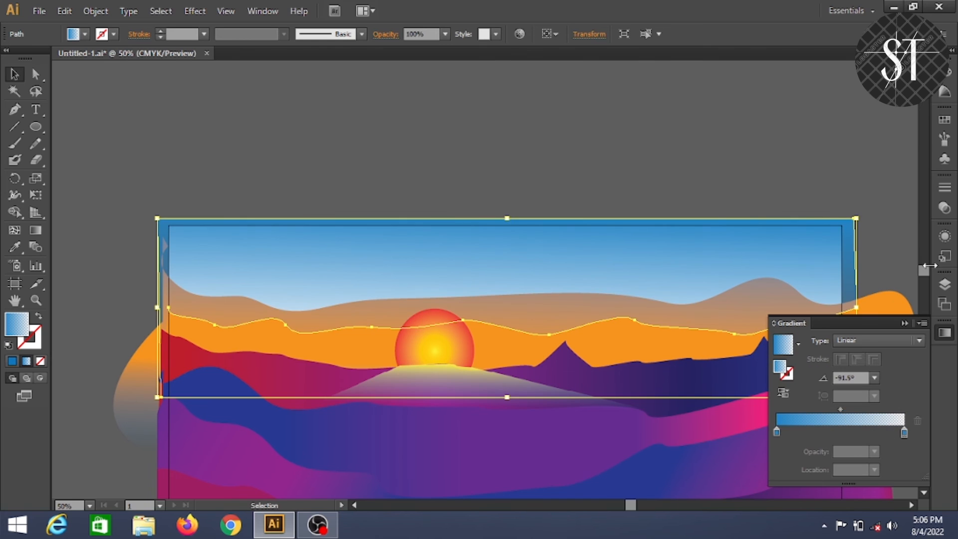
pyautogui.click(944, 120)
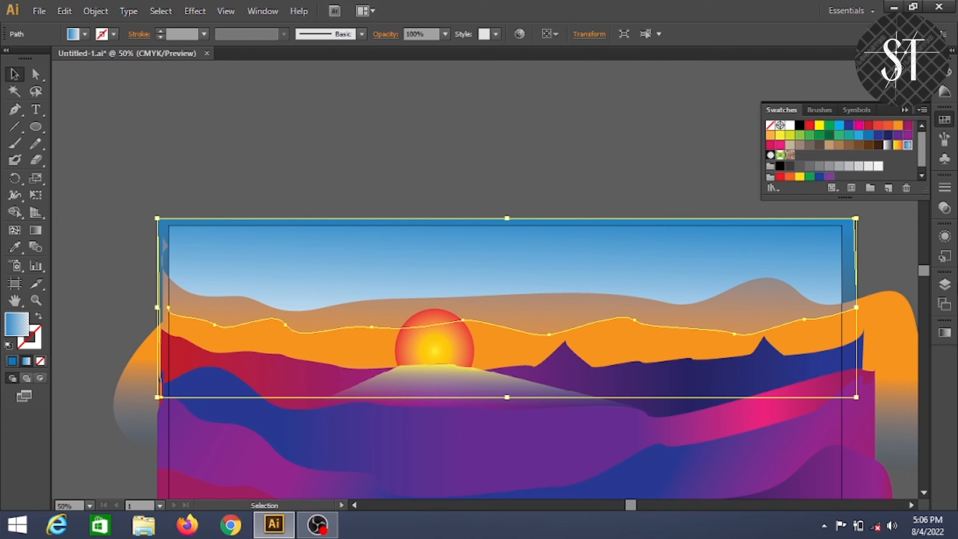
pyautogui.click(942, 332)
pyautogui.moveTo(860, 323); pyautogui.dragTo(811, 307)
pyautogui.click(944, 120)
pyautogui.moveTo(842, 129); pyautogui.dragTo(776, 420)
pyautogui.moveTo(854, 418)
pyautogui.mouseDown()
pyautogui.moveTo(837, 420)
pyautogui.moveTo(849, 424)
pyautogui.mouseUp()
pyautogui.click(943, 120)
pyautogui.click(874, 296)
# Move Layer 7 below Layer 9, lock Layer 7 and unlock Layer 9.
pyautogui.click(944, 284)
pyautogui.moveTo(839, 382); pyautogui.dragTo(840, 395)
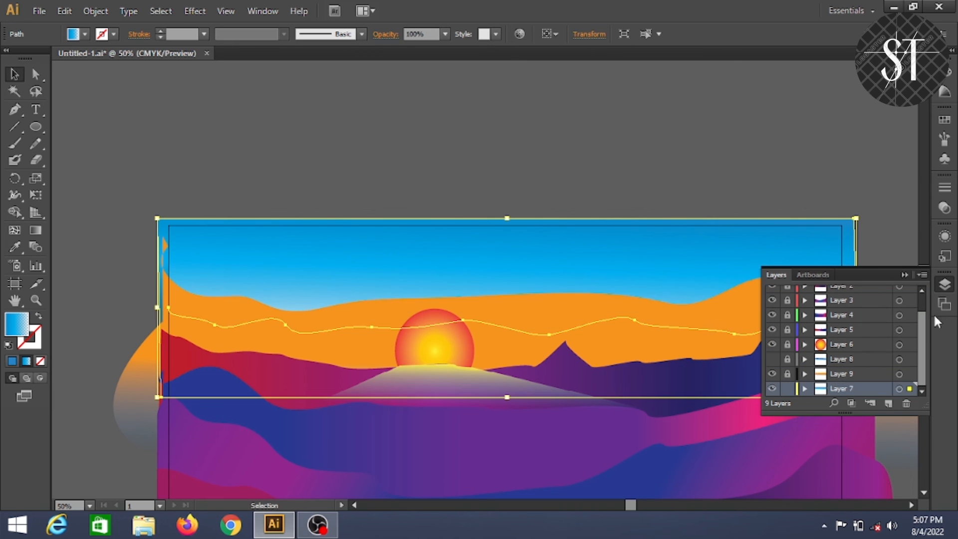
pyautogui.click(787, 388)
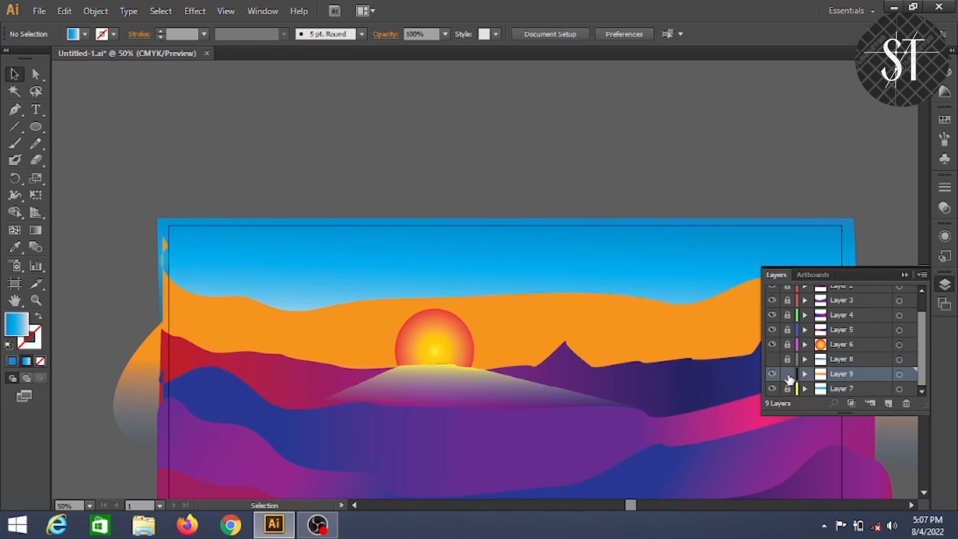
pyautogui.click(944, 285)
# Stretch the orange sky band upward well beyond the artboard's upper edge.
pyautogui.click(476, 333)
pyautogui.moveTo(923, 268)
pyautogui.mouseDown()
pyautogui.moveTo(923, 276)
pyautogui.moveTo(922, 267)
pyautogui.mouseUp()
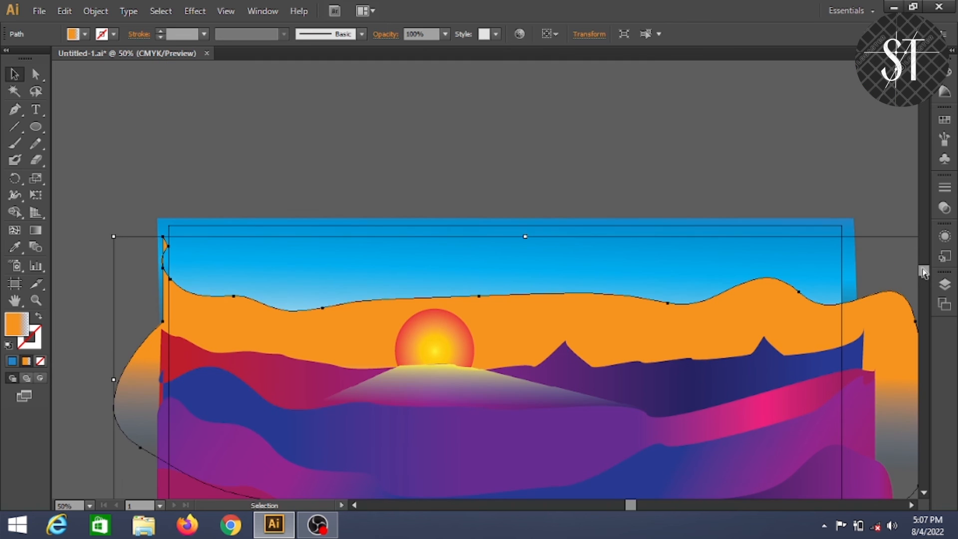
pyautogui.hotkey('ctrl', '0')
pyautogui.moveTo(509, 77); pyautogui.dragTo(508, 116)
pyautogui.click(839, 125)
# Move Layer 9 with the orange sky band below Layer 7.
pyautogui.click(946, 286)
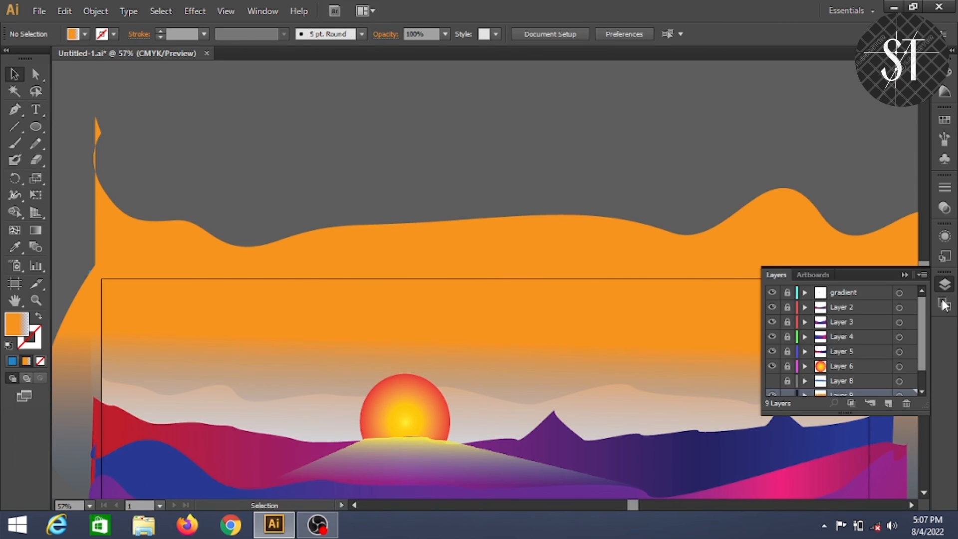
pyautogui.scroll(-1, 921, 370)
pyautogui.moveTo(825, 369); pyautogui.dragTo(832, 397)
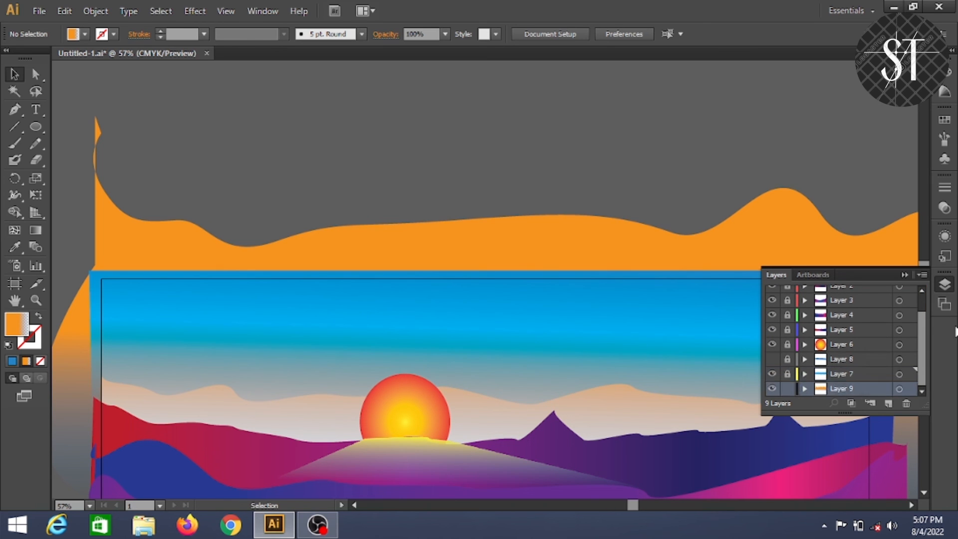
# Reduce the orange sky band's height by lowering its upper edge toward the artboard.
pyautogui.click(584, 268)
pyautogui.moveTo(508, 115); pyautogui.dragTo(509, 213)
pyautogui.scroll(-5, 712, 256)
pyautogui.click(945, 284)
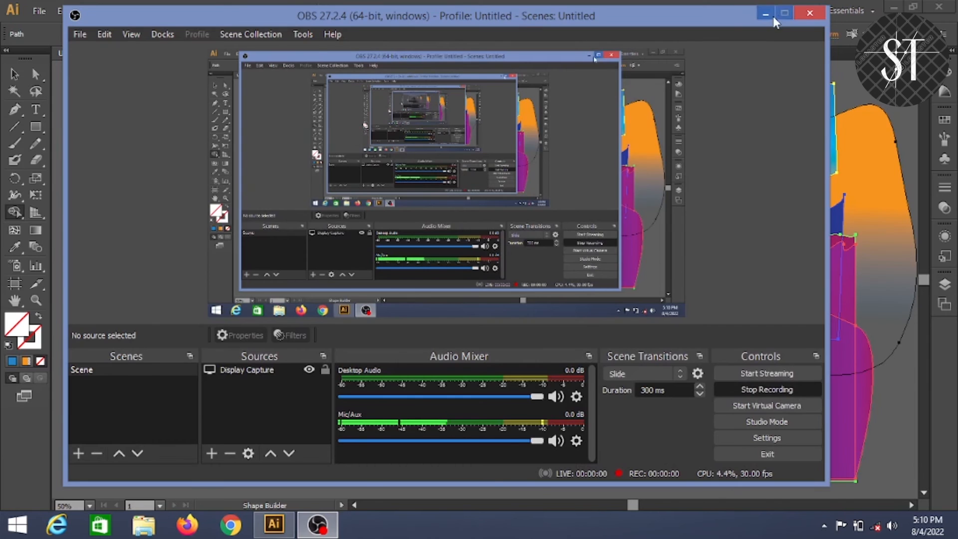
# Remove the artwork regions sticking out past the rectangle's left and right edges with the Shape Builder tool.
pyautogui.click(773, 16)
pyautogui.moveTo(141, 168); pyautogui.dragTo(150, 98)
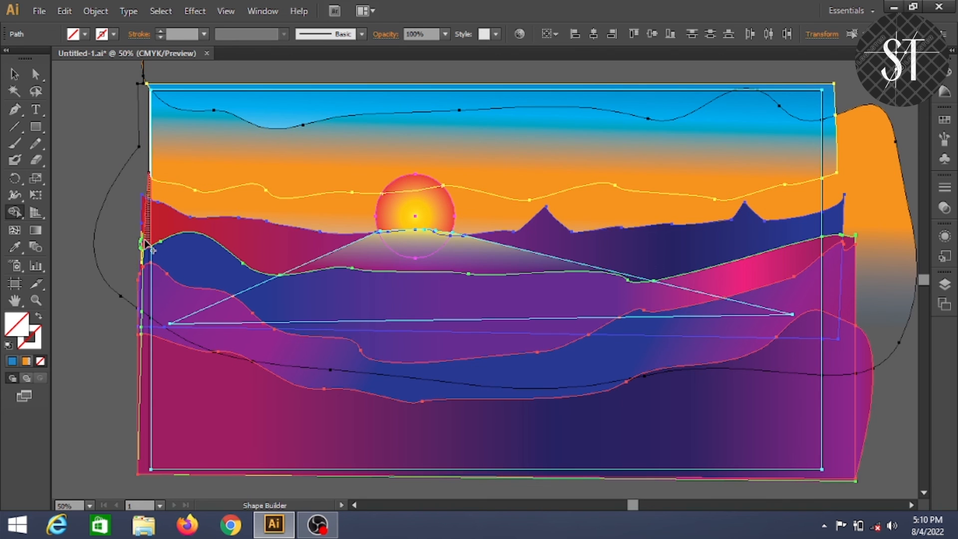
pyautogui.moveTo(144, 287); pyautogui.dragTo(146, 319)
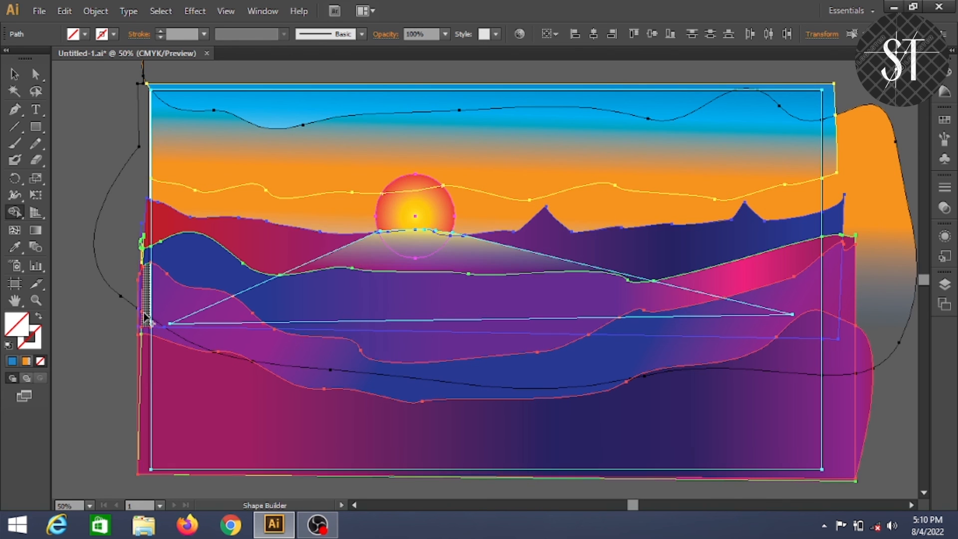
pyautogui.click(142, 337)
pyautogui.moveTo(146, 253); pyautogui.dragTo(148, 220)
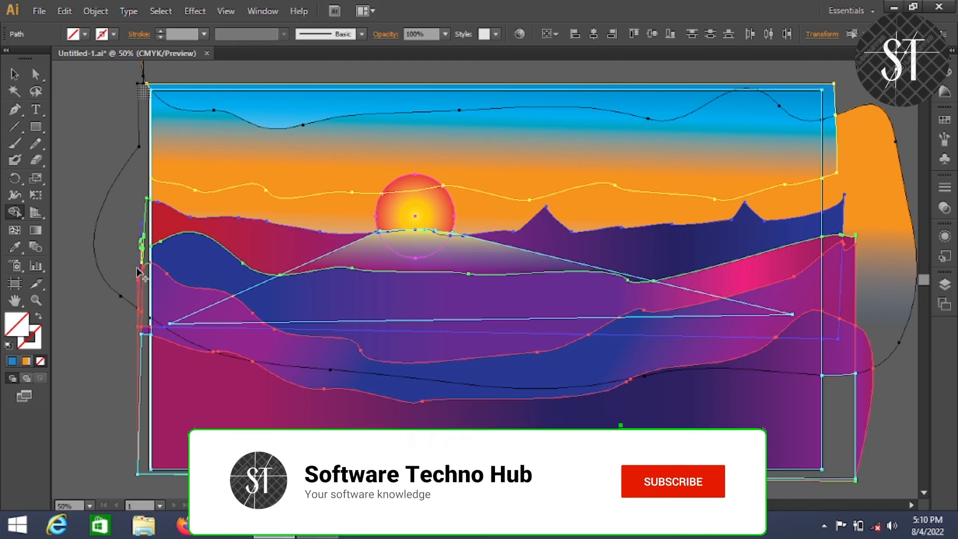
pyautogui.moveTo(845, 399)
pyautogui.mouseDown()
pyautogui.moveTo(854, 157)
pyautogui.moveTo(841, 392)
pyautogui.mouseUp()
pyautogui.moveTo(827, 328); pyautogui.dragTo(831, 103)
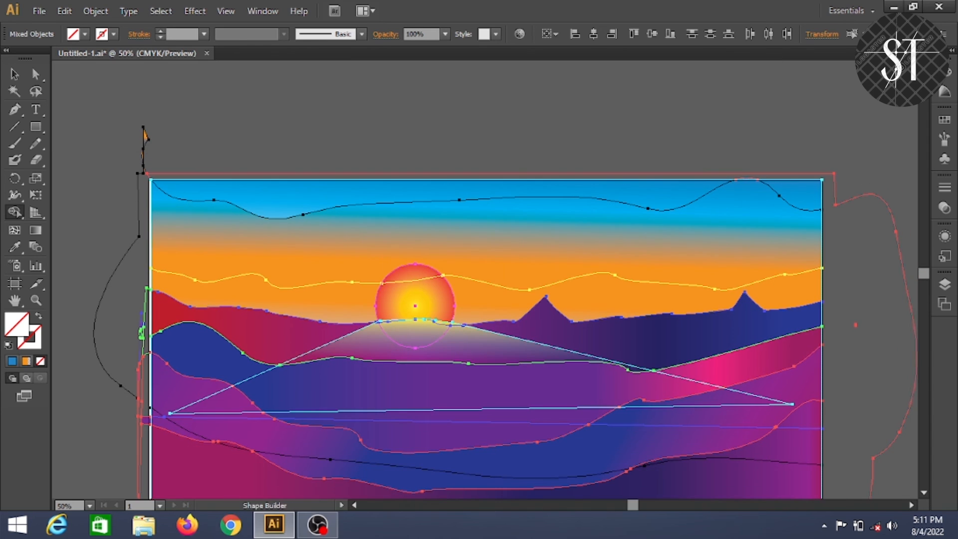
# Deselect everything and erase the leftover slivers along the artwork's left edge.
pyautogui.hotkey('ctrl', '0')
pyautogui.click(160, 11)
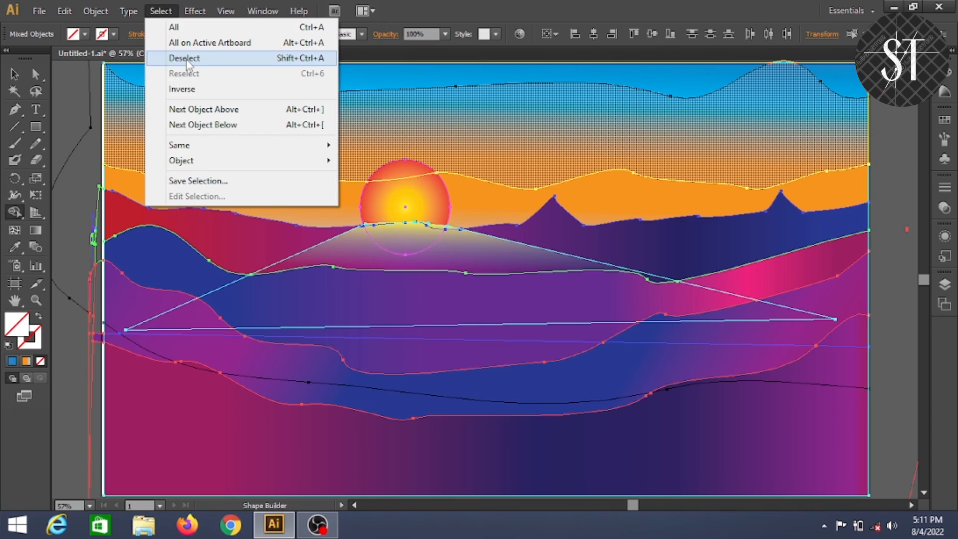
pyautogui.click(190, 59)
pyautogui.click(36, 159)
pyautogui.moveTo(93, 217); pyautogui.dragTo(94, 371)
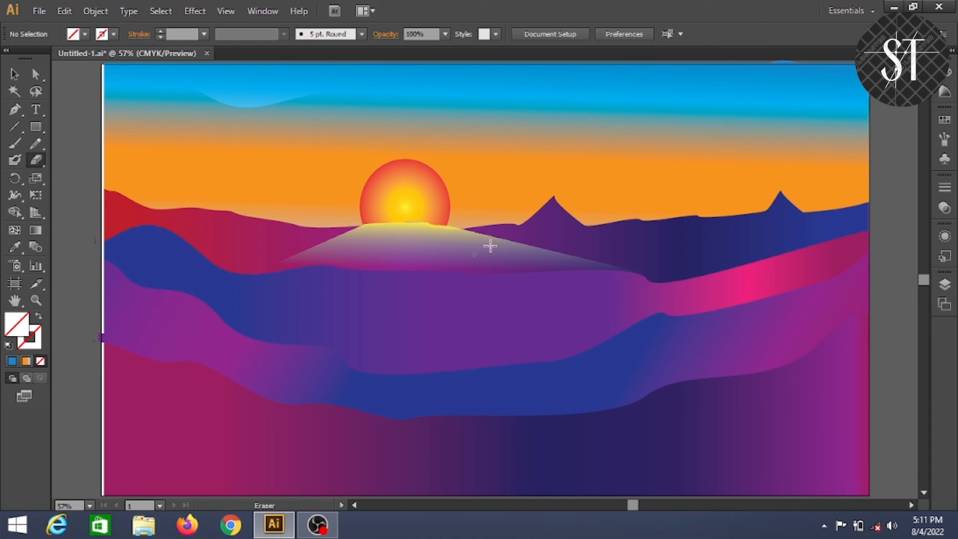
# Stretch the whole artwork slightly leftward over the artboard's left edge and show the transparency grid.
pyautogui.hotkey('ctrl', 'a')
pyautogui.hotkey('ctrl', '-')
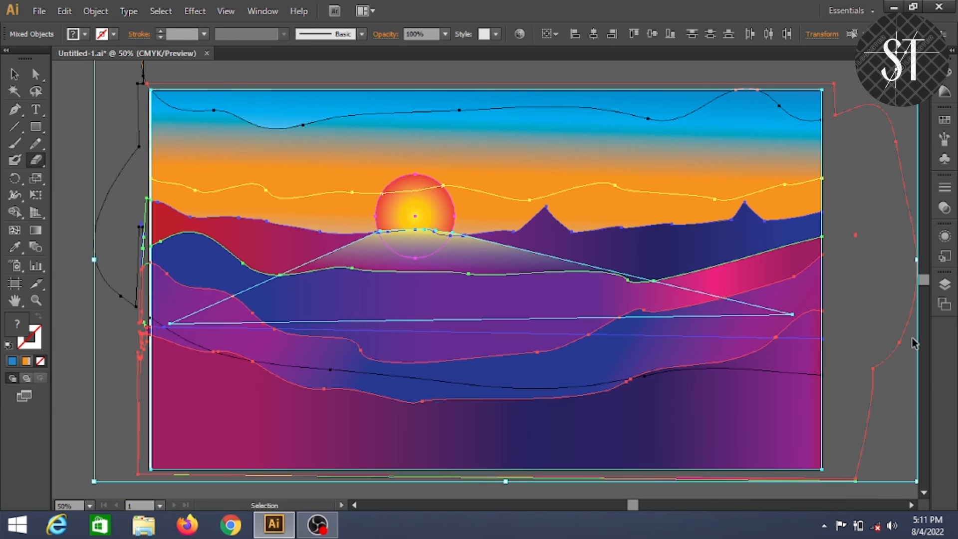
pyautogui.moveTo(91, 263); pyautogui.dragTo(86, 248)
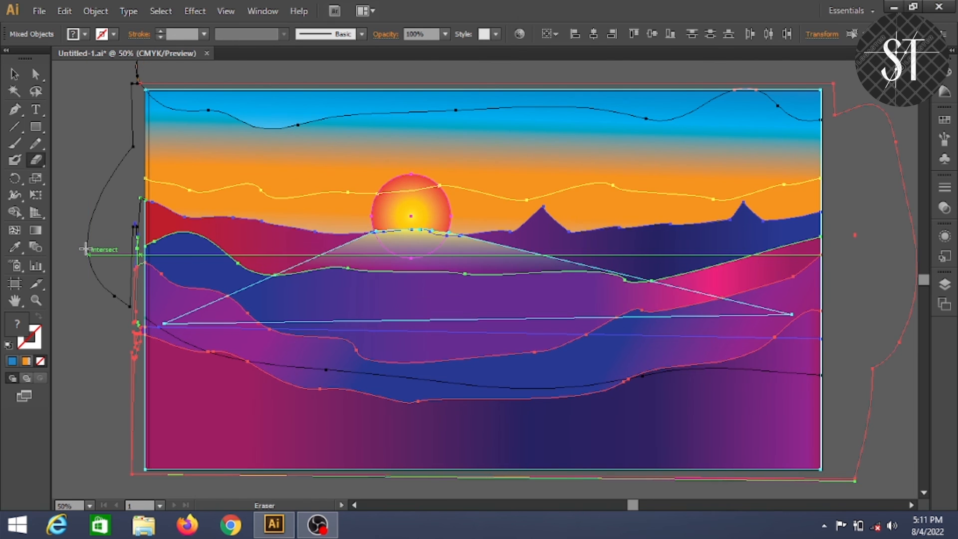
pyautogui.hotkey('ctrl', 'shift', 'd')
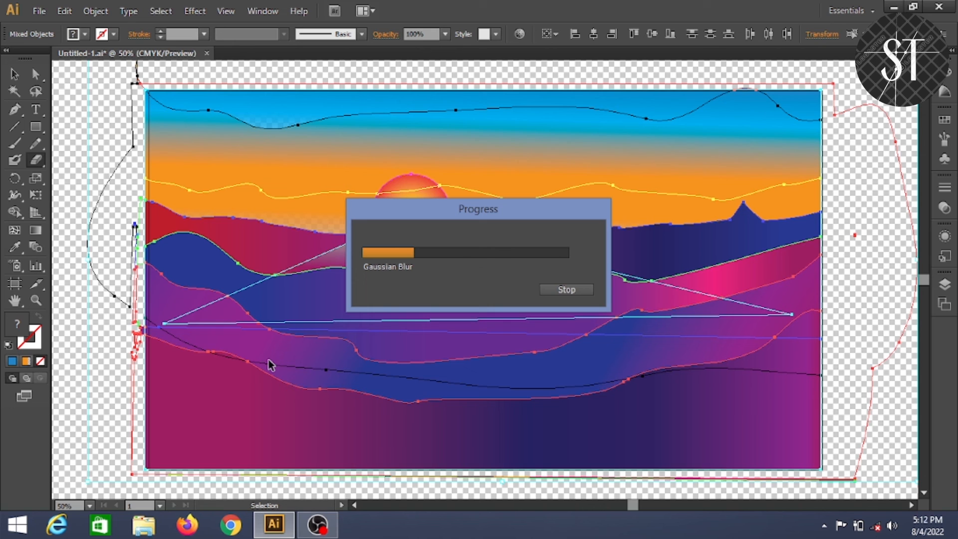
# Undo the last edit and stretch the whole artwork leftward again, to about 2361 px wide.
pyautogui.click(66, 12)
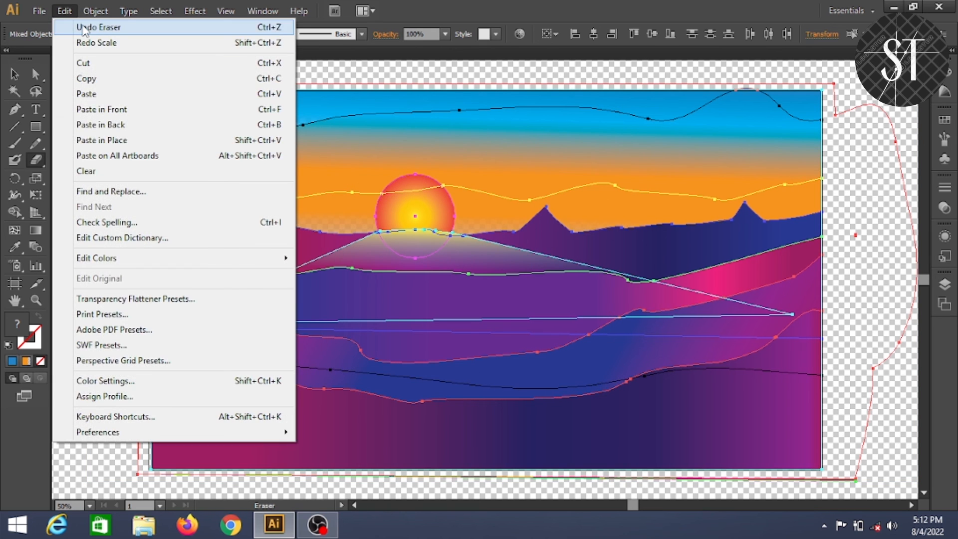
pyautogui.click(84, 28)
pyautogui.hotkey('ctrl', 'a')
pyautogui.moveTo(92, 254)
pyautogui.mouseDown()
pyautogui.moveTo(144, 197)
pyautogui.moveTo(91, 262)
pyautogui.mouseUp()
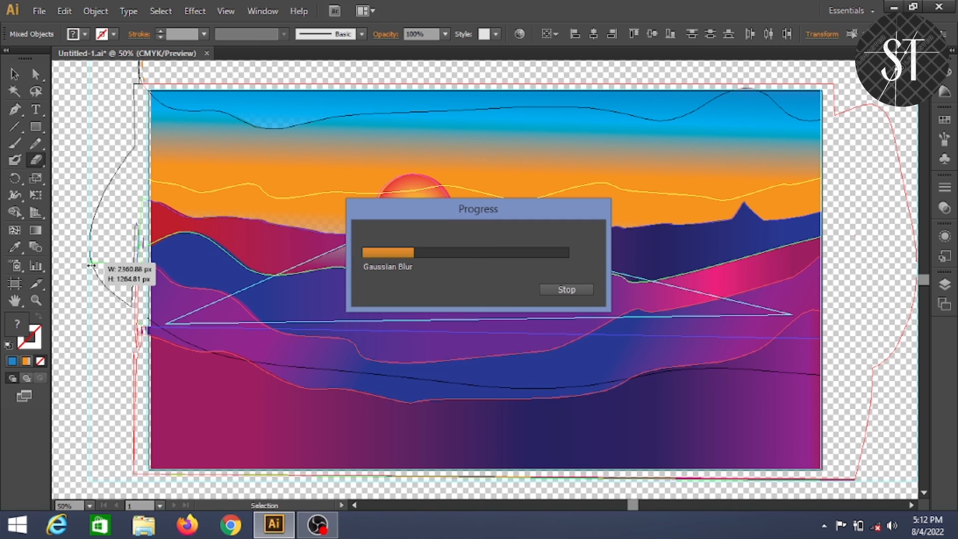